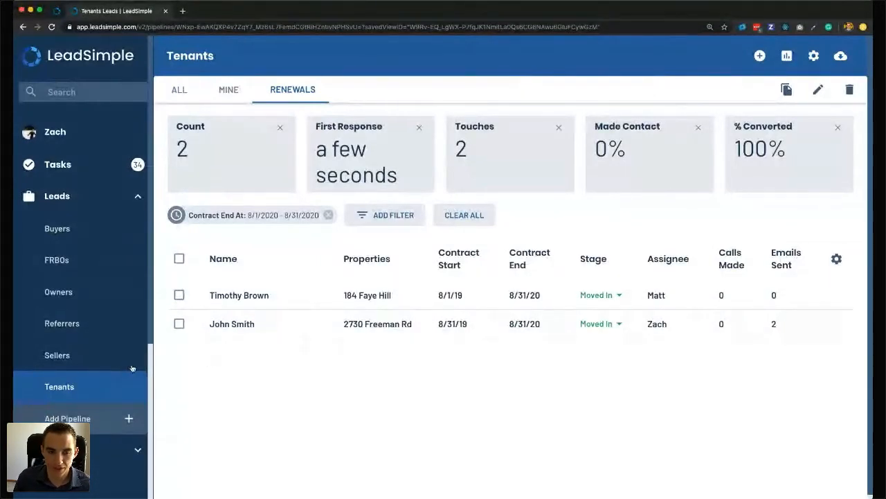
Open the Lease Renewals process settings on General, showing the name Renewal and its roles.
click(474, 353)
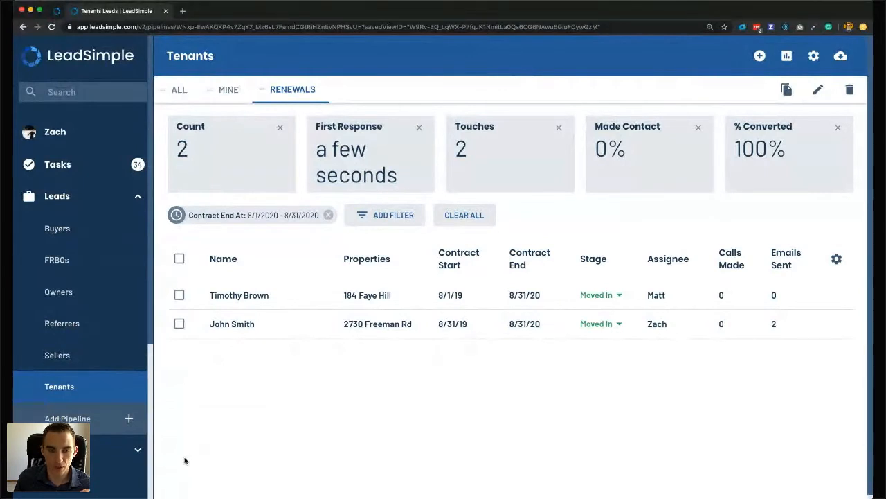
scroll(76, 415, down, 3)
scroll(70, 362, down, 1)
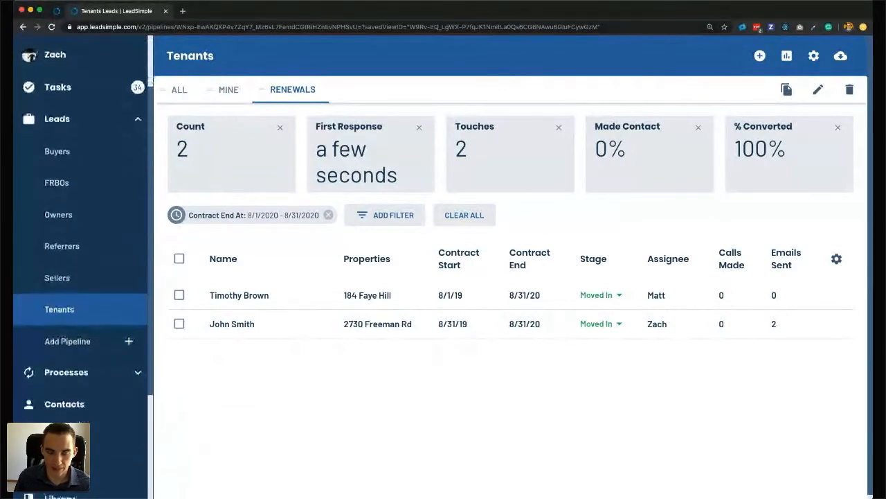
click(70, 360)
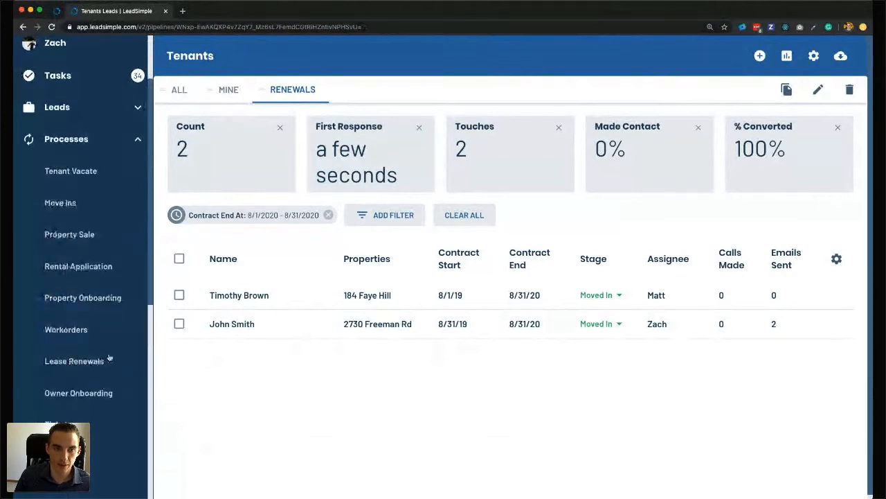
click(78, 367)
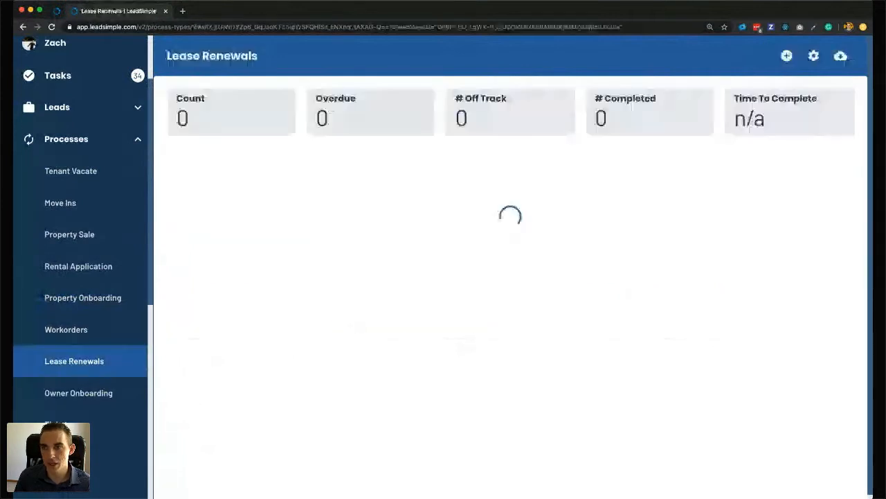
click(814, 56)
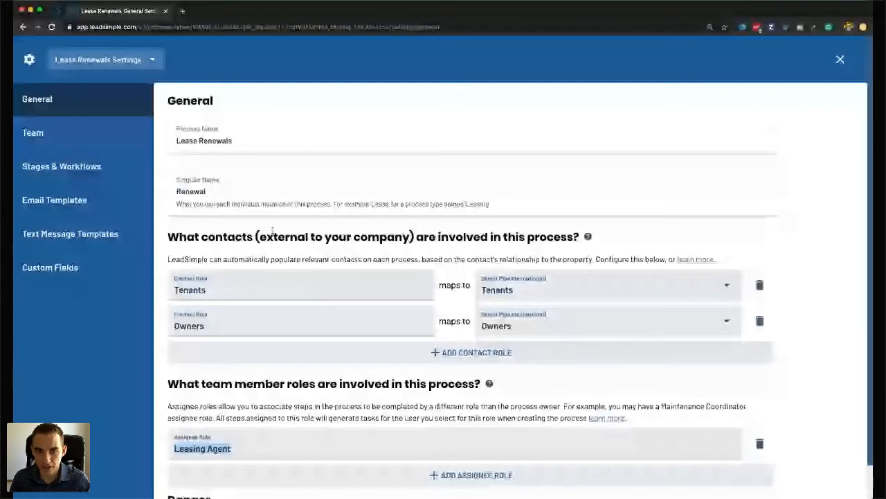
click(211, 189)
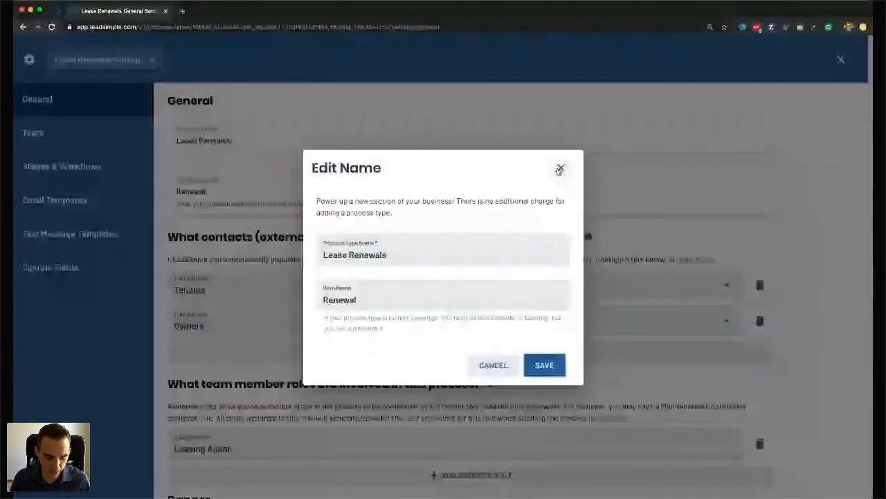
click(353, 130)
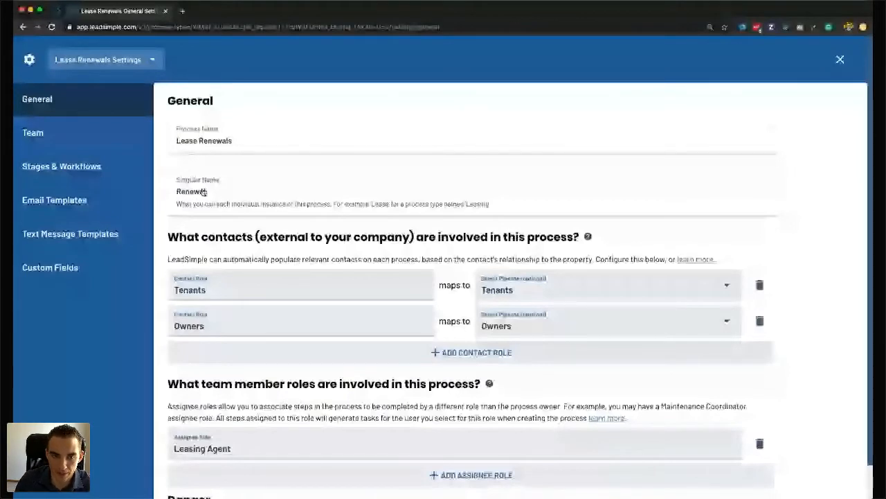
triple_click(193, 239)
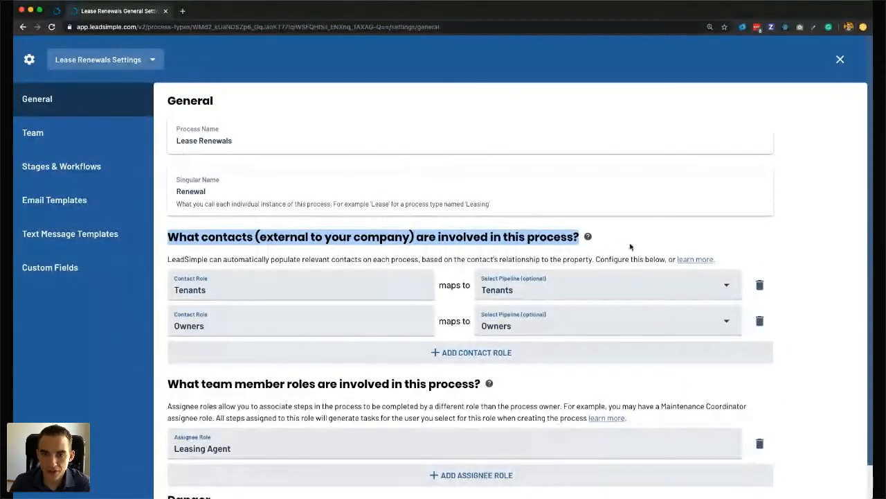
mouse_move(587, 237)
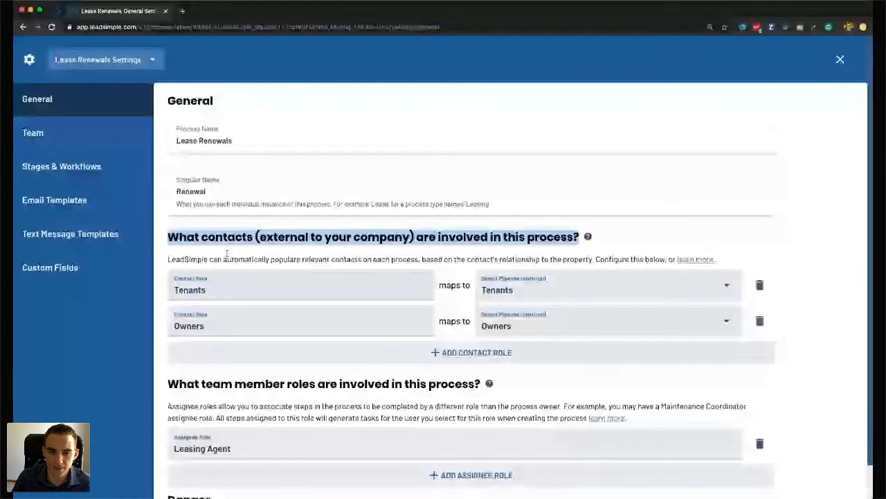
scroll(227, 255, down, 1)
click(194, 372)
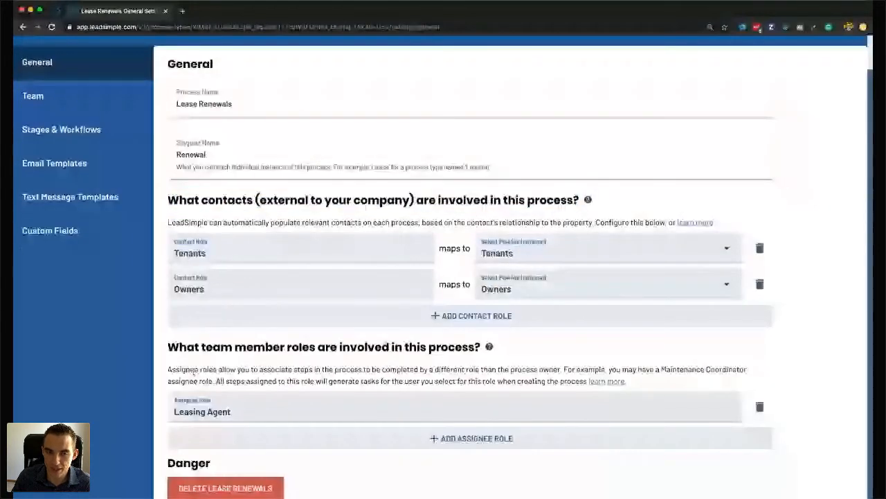
triple_click(193, 372)
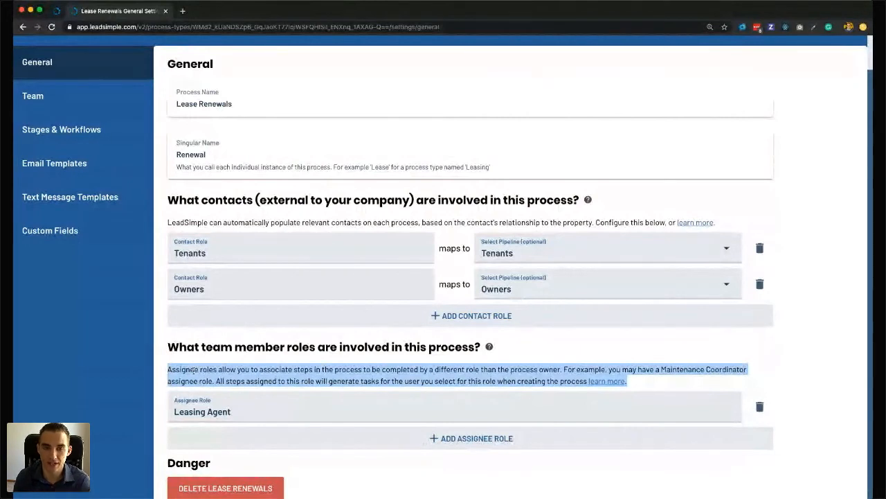
click(196, 369)
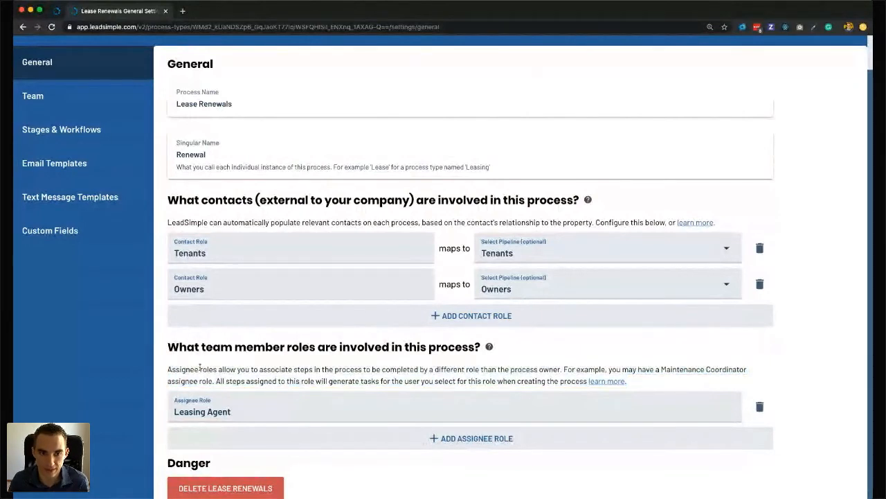
scroll(200, 367, up, 1)
scroll(199, 367, up, 2)
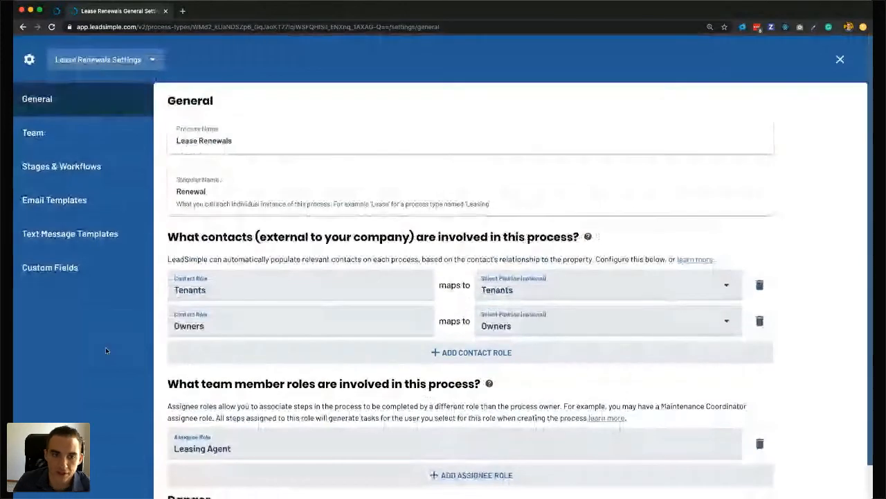
triple_click(236, 447)
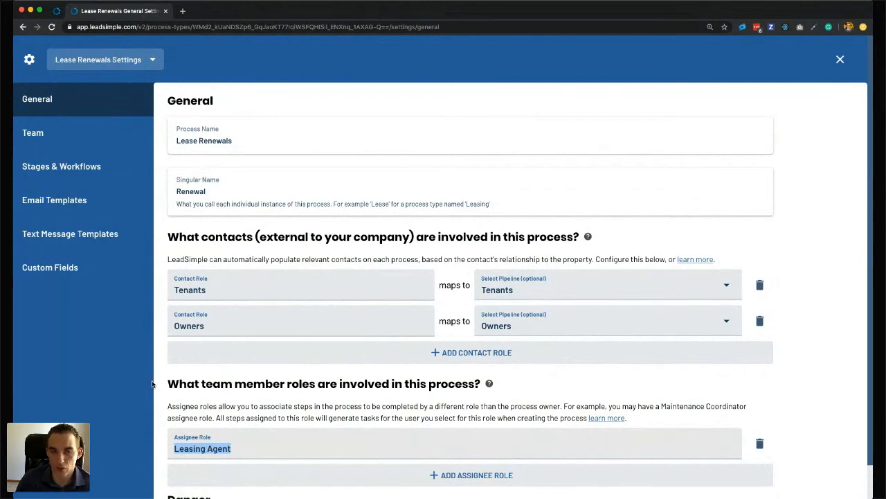
click(121, 377)
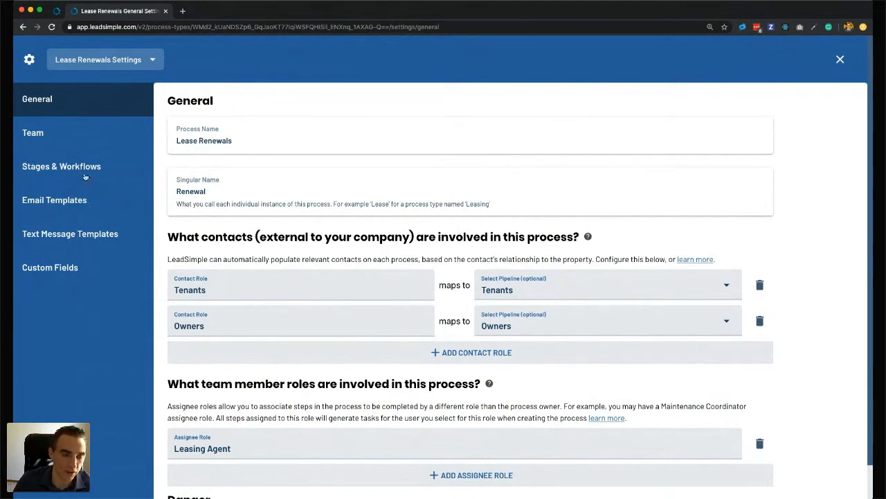
Open a team member's profile from the Lease Renewals Team page.
click(36, 135)
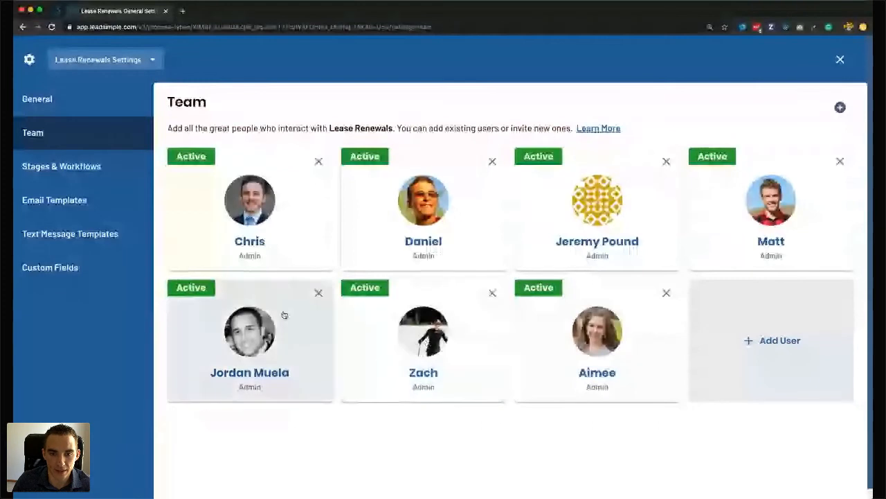
click(243, 379)
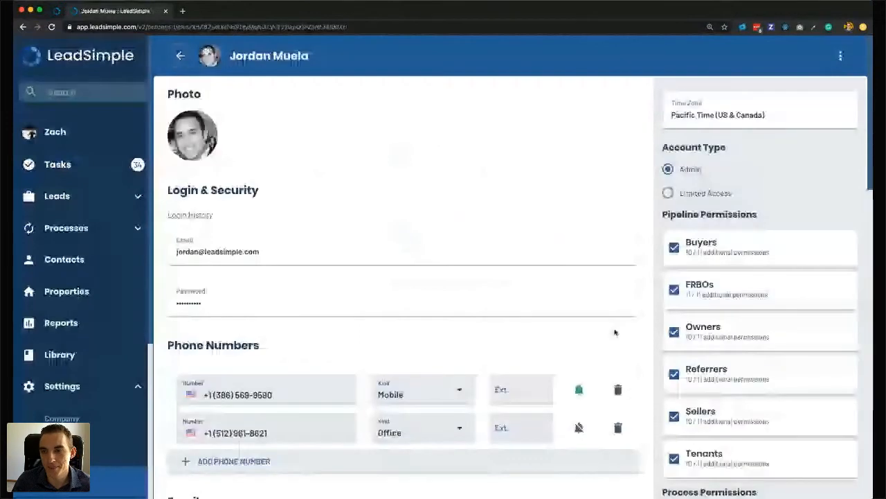
scroll(595, 277, down, 5)
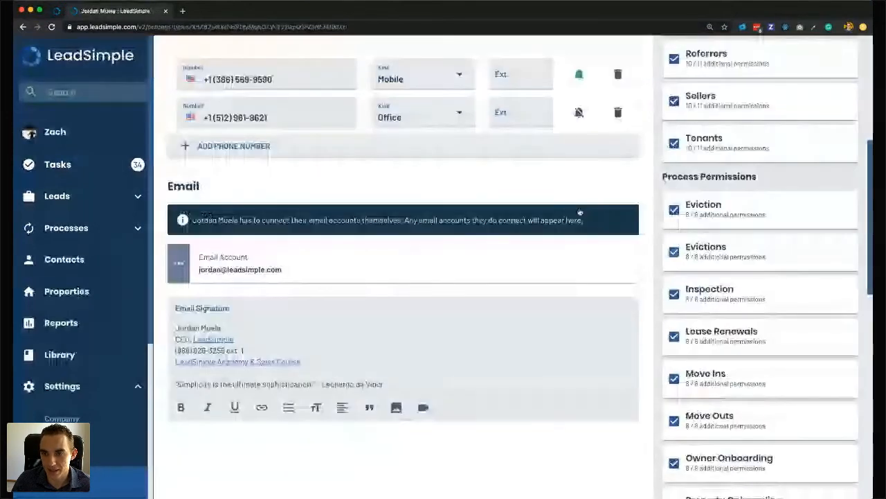
scroll(689, 277, down, 2)
scroll(689, 276, down, 5)
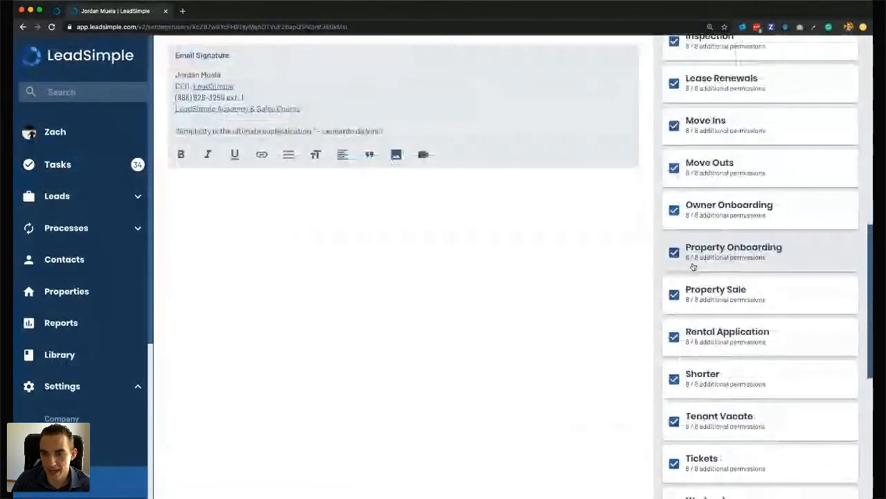
scroll(710, 331, up, 1)
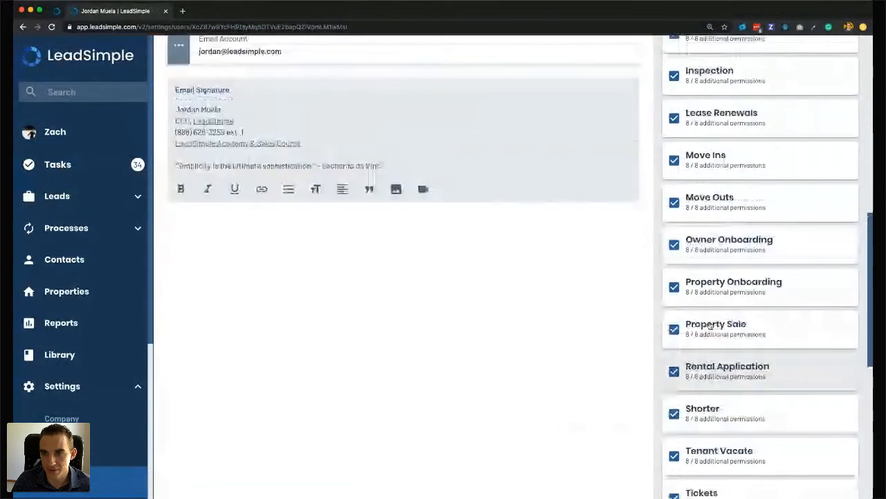
scroll(702, 182, up, 2)
Review the member's Lease Renewals permissions, 8 / 8 enabled, and close them.
click(702, 182)
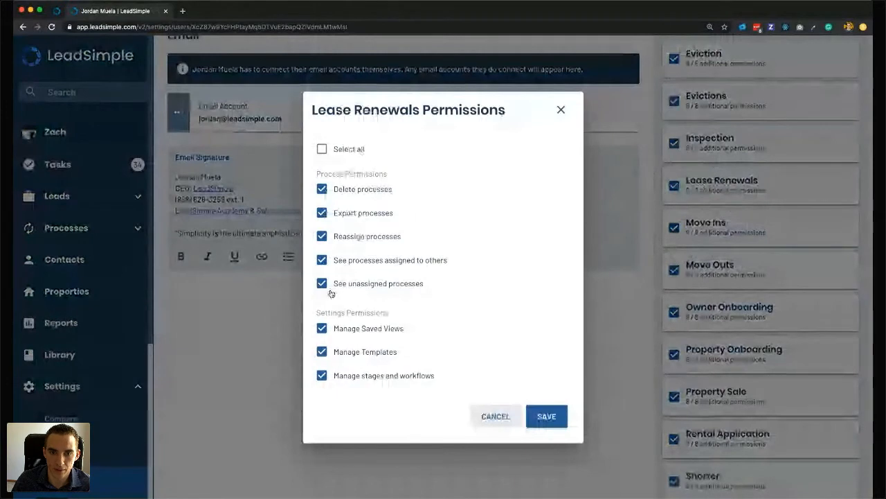
click(561, 113)
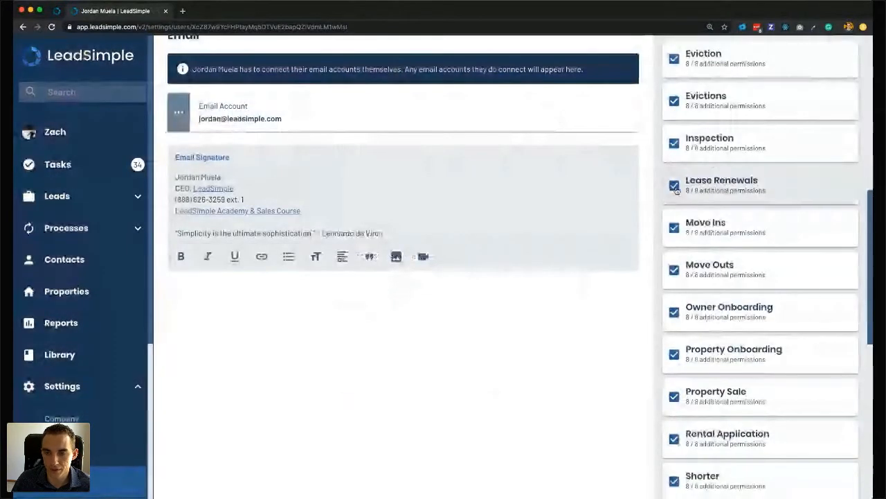
scroll(560, 327, up, 1)
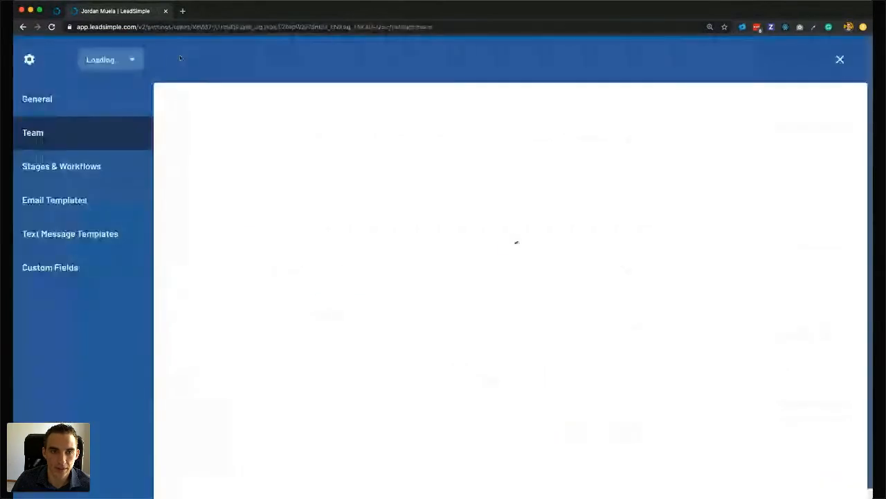
Show the Upcoming, Owner Approved, Tenant Signed and Renewal Complete stages after previewing Upcoming's steps.
click(75, 170)
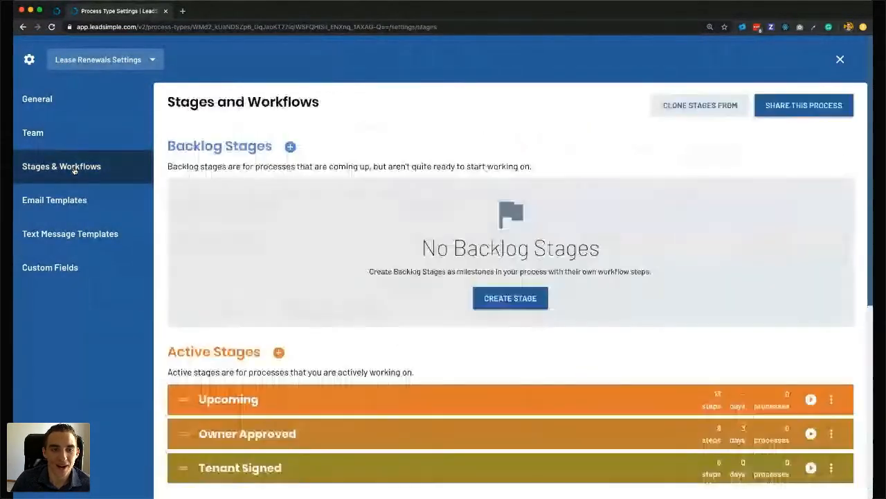
scroll(225, 189, down, 3)
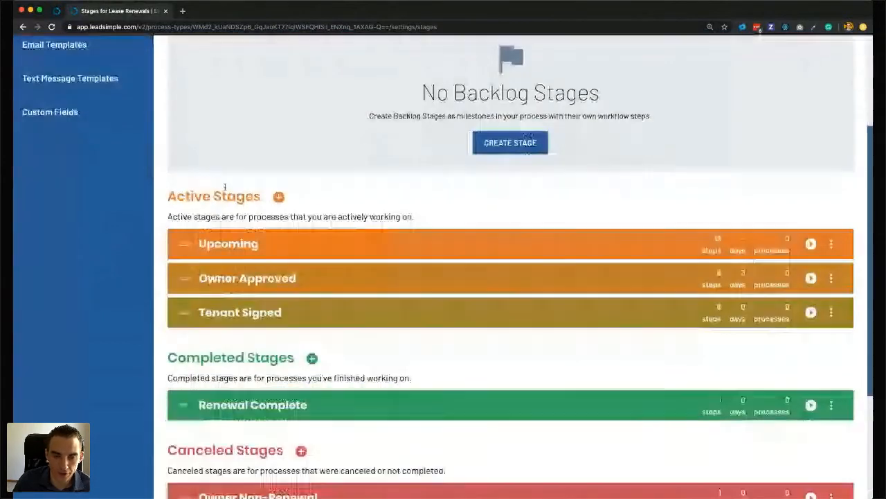
click(233, 246)
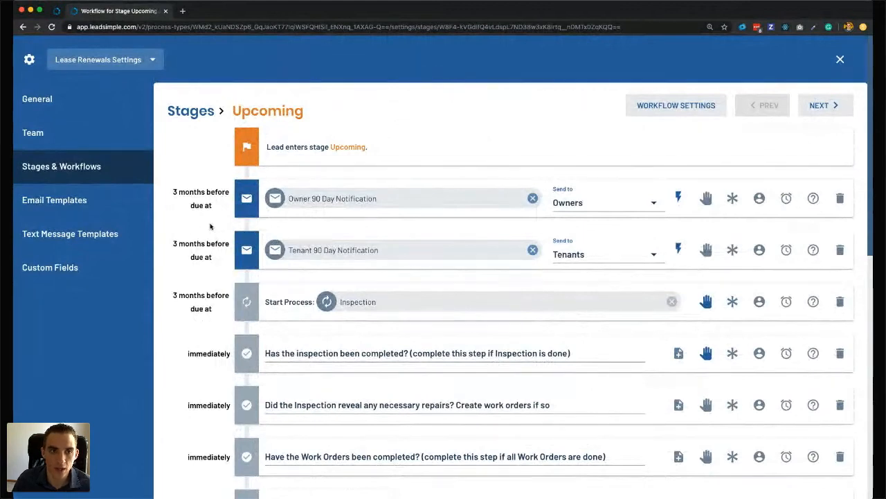
click(59, 171)
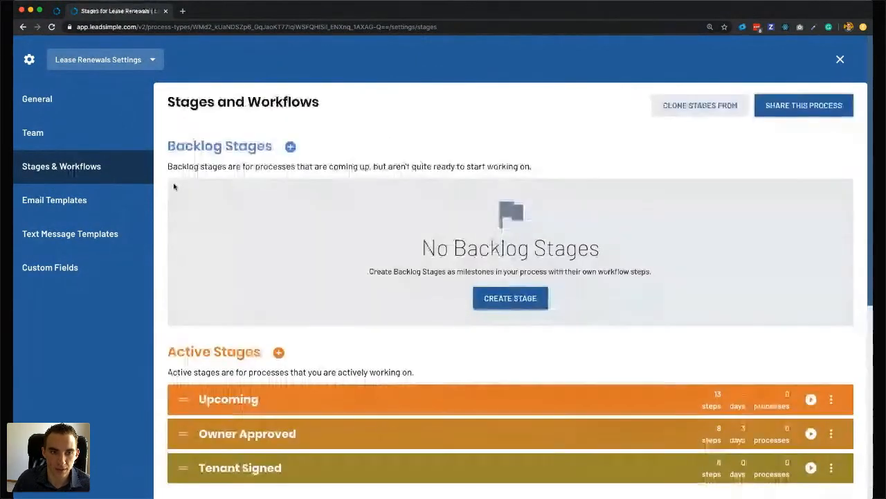
scroll(267, 239, down, 2)
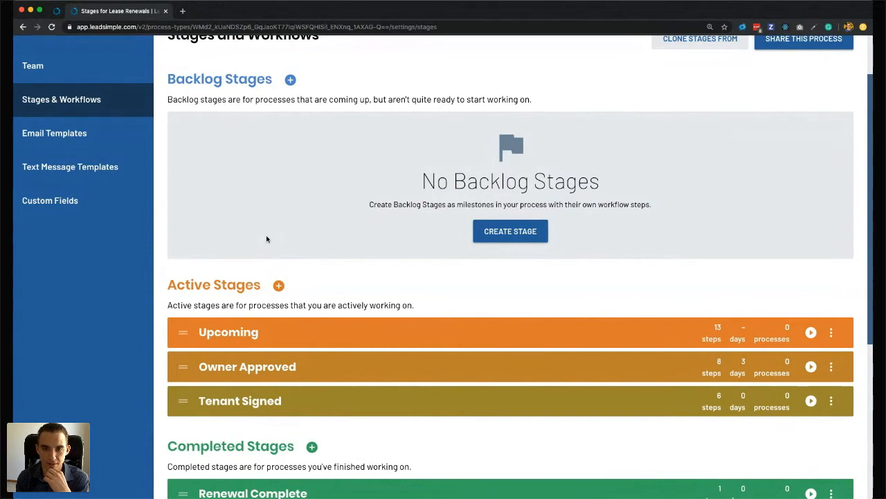
click(227, 337)
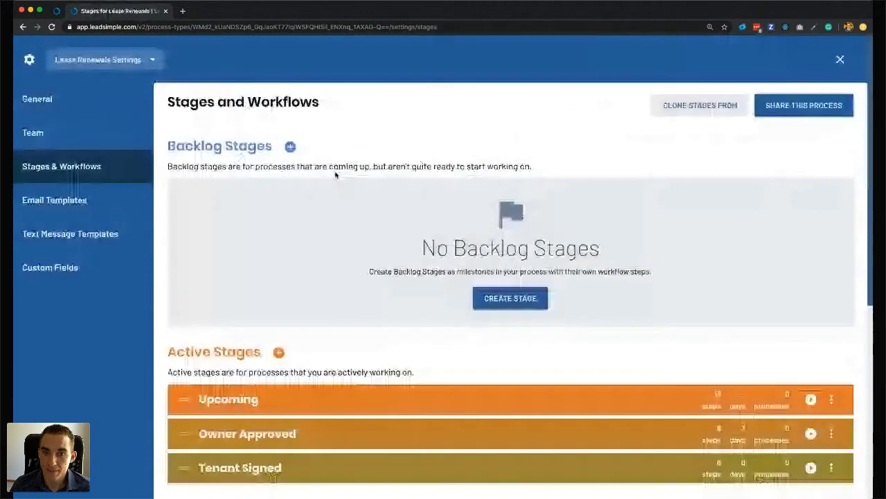
scroll(335, 175, down, 1)
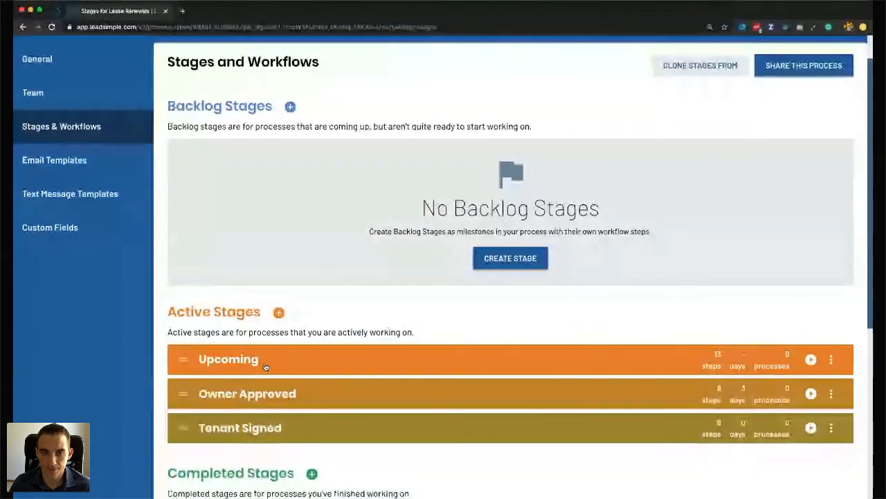
scroll(346, 254, down, 1)
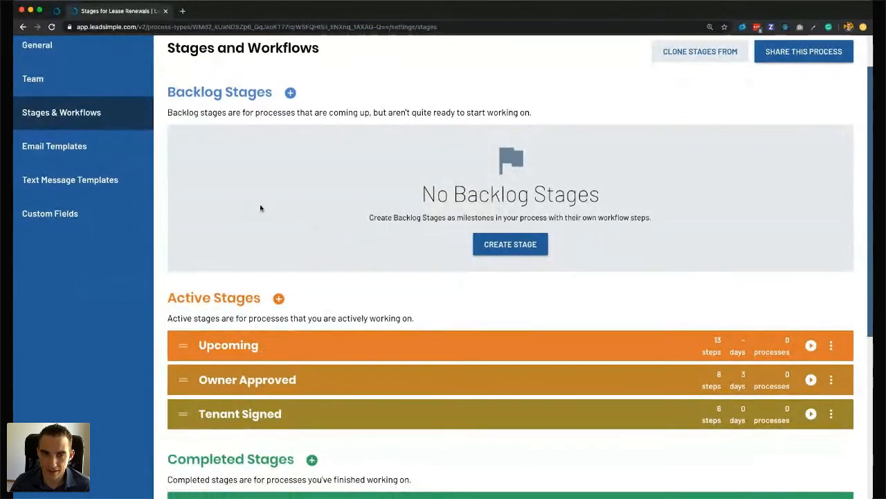
scroll(261, 207, up, 3)
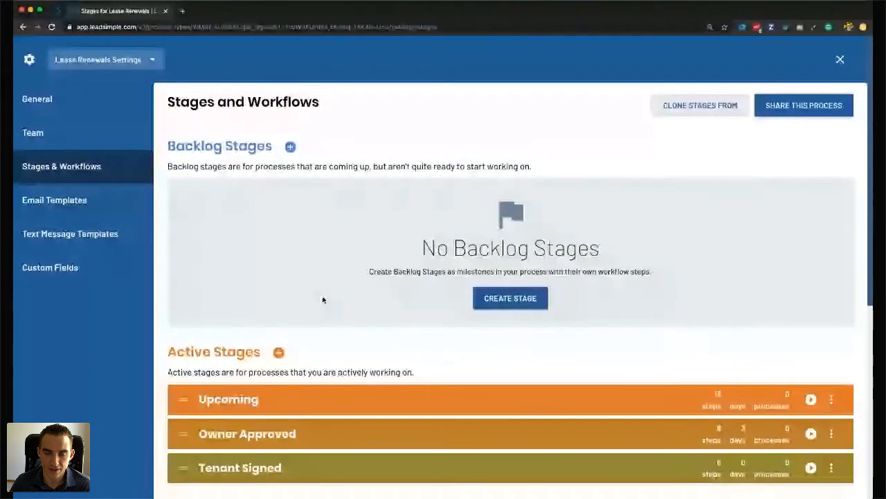
scroll(222, 277, down, 1)
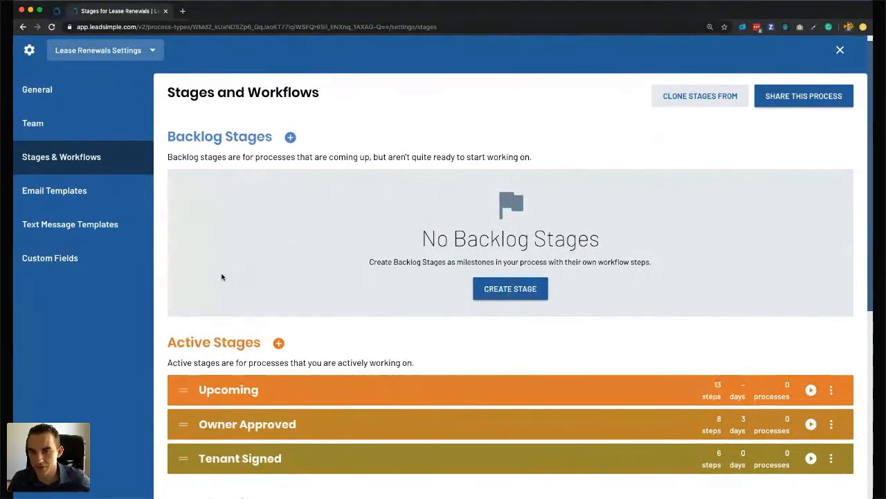
Look at the On Hold stage workflow in Property Onboarding settings.
click(119, 51)
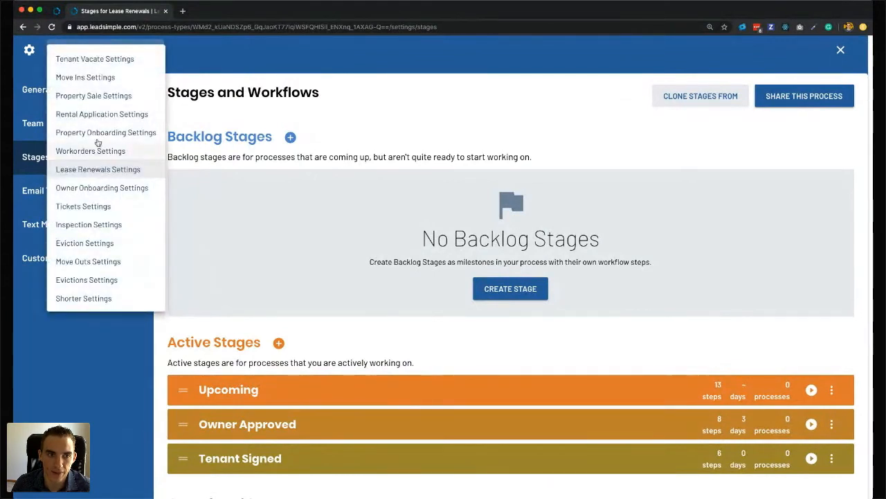
click(108, 134)
click(291, 186)
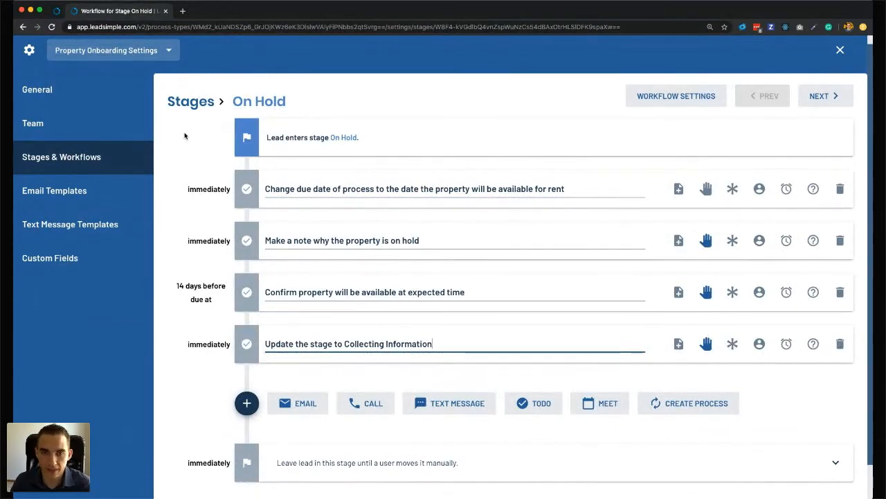
Return to Lease Renewals settings and open the Upcoming stage's workflow steps.
click(106, 50)
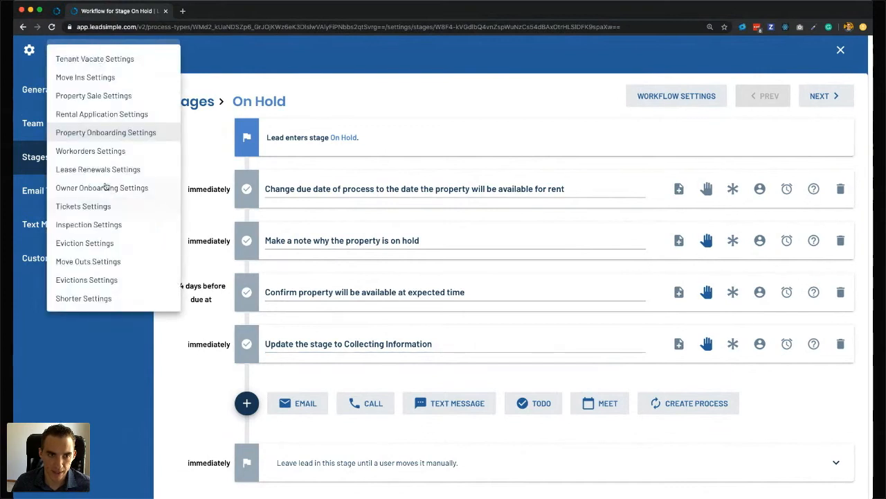
click(104, 171)
scroll(270, 331, down, 1)
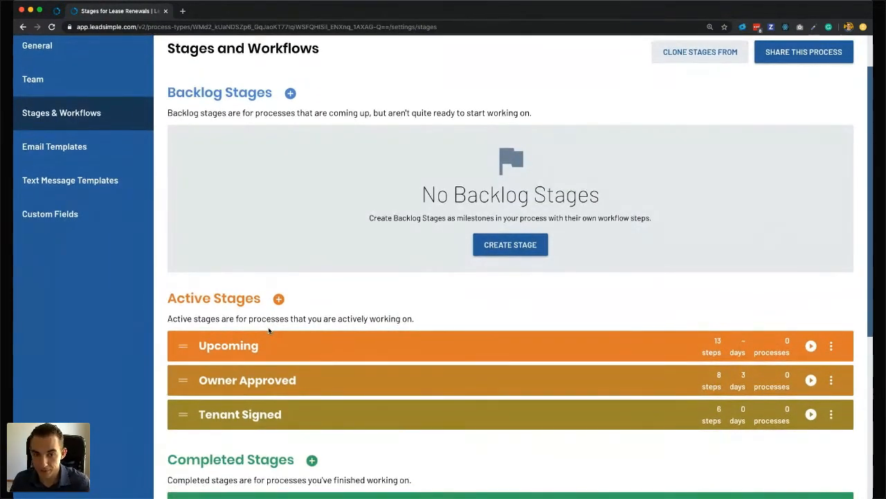
click(227, 348)
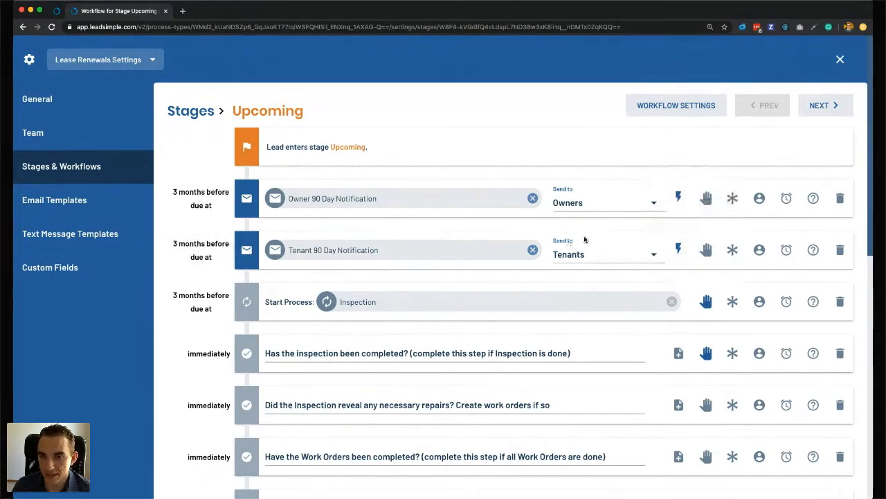
Open the '3 months before due at' delay on the Owner 90 Day Notification step.
click(201, 206)
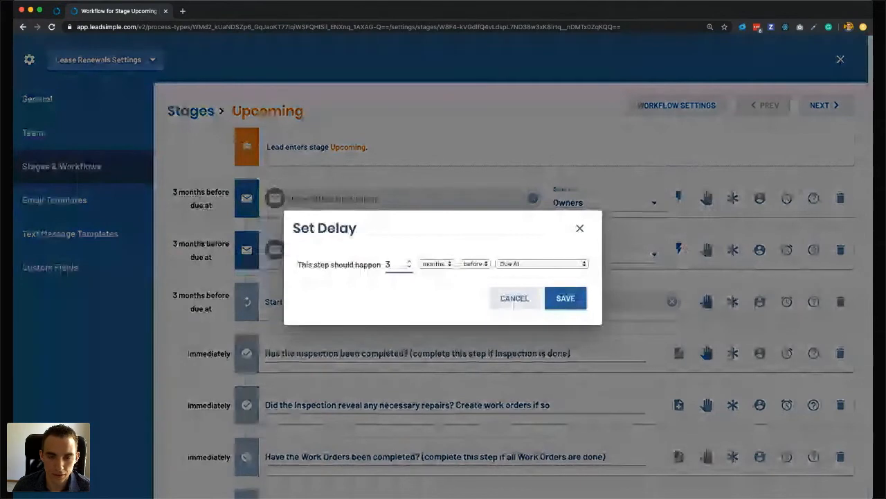
key(Tab)
key(Tab)
key(Tab)
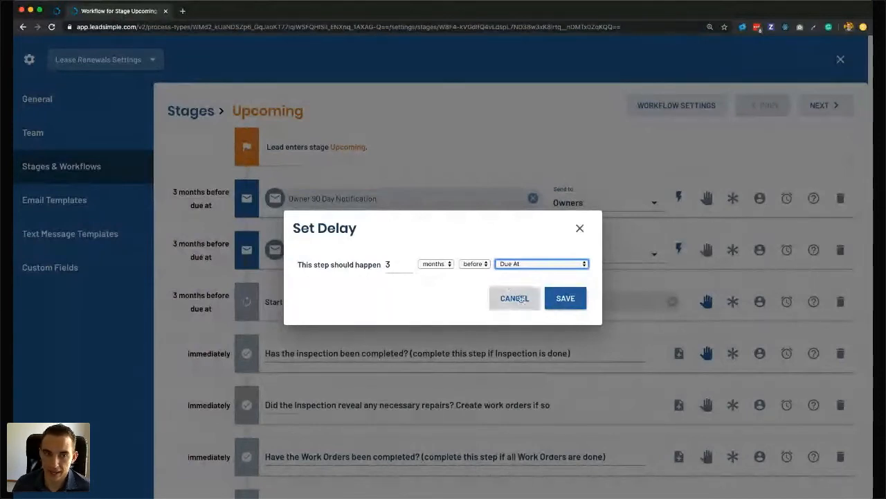
Cancel Set Delay unchanged and review Upcoming steps from inspection completion to new rental rate.
click(515, 298)
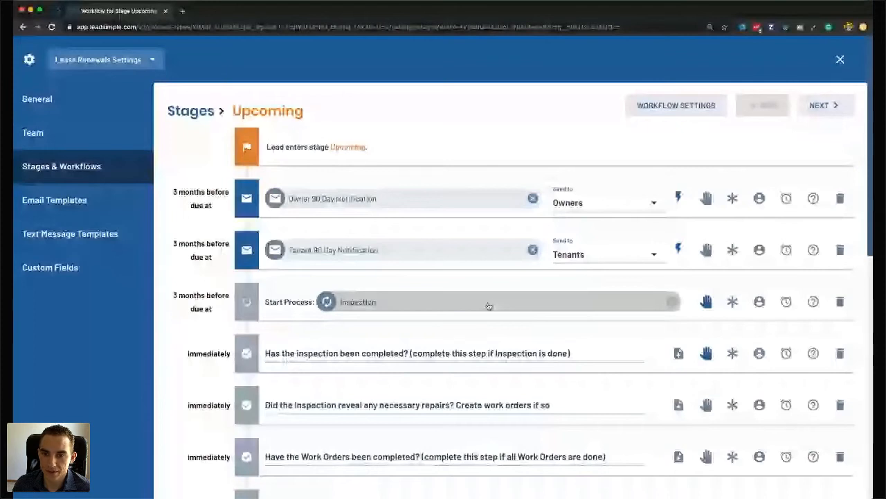
scroll(488, 305, down, 1)
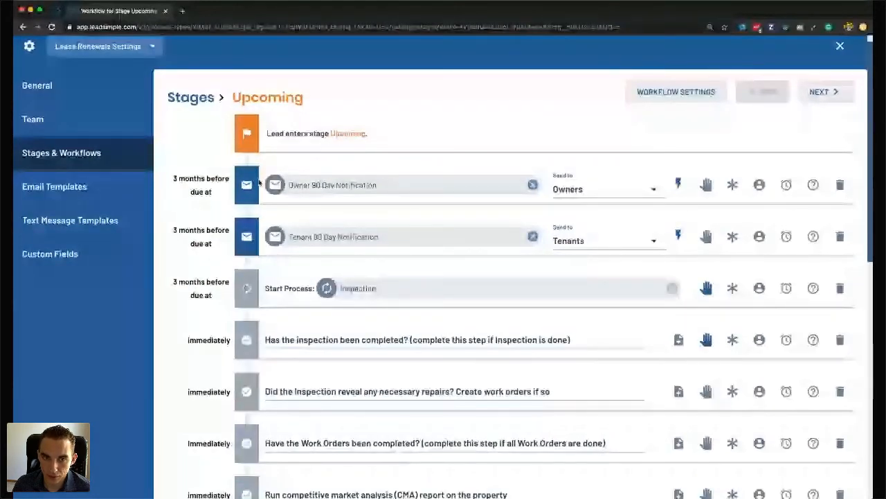
scroll(205, 188, down, 2)
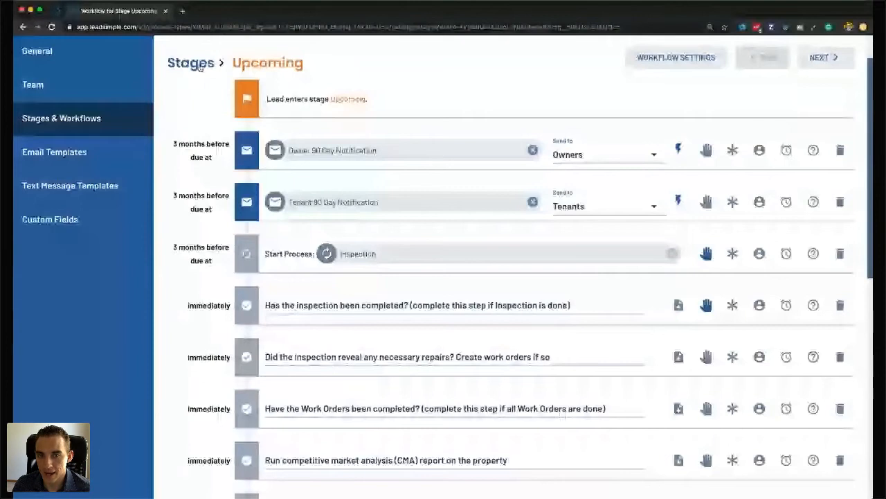
scroll(370, 234, down, 1)
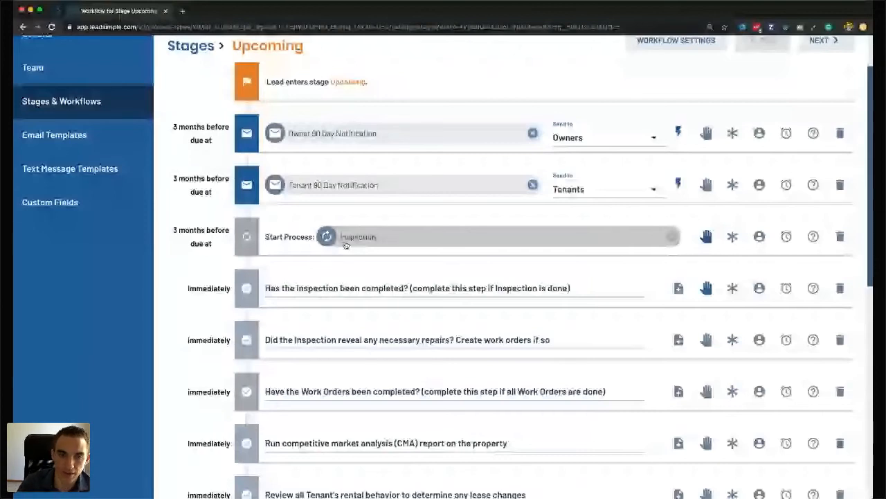
scroll(310, 238, up, 2)
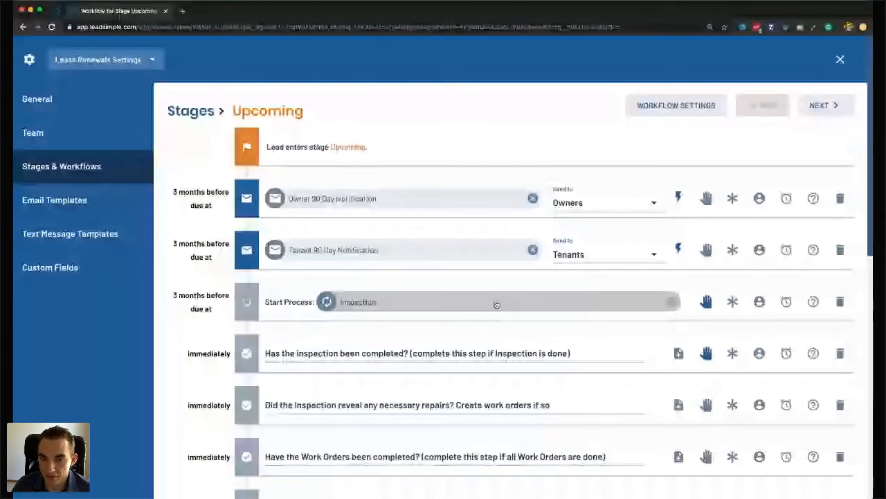
scroll(305, 250, down, 1)
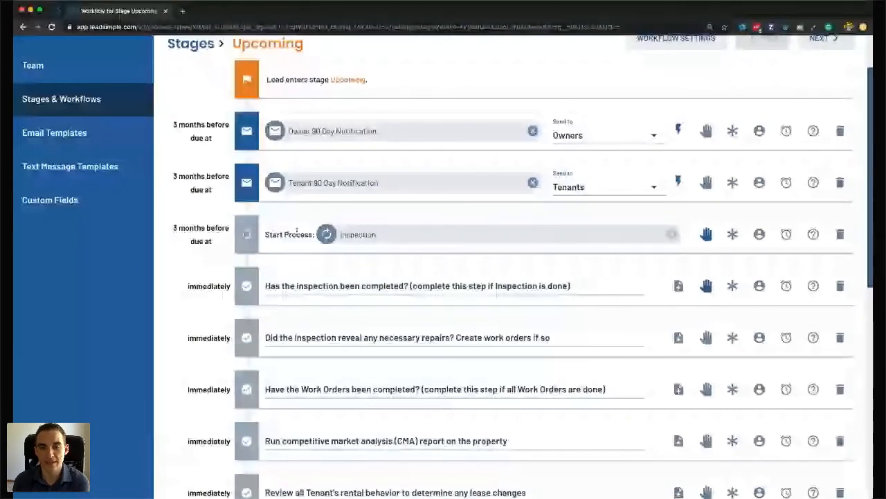
scroll(291, 256, down, 1)
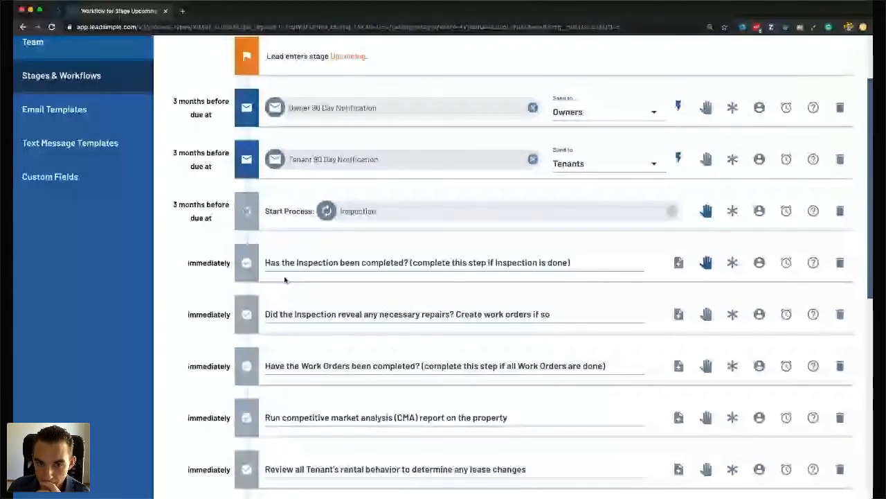
scroll(316, 256, down, 2)
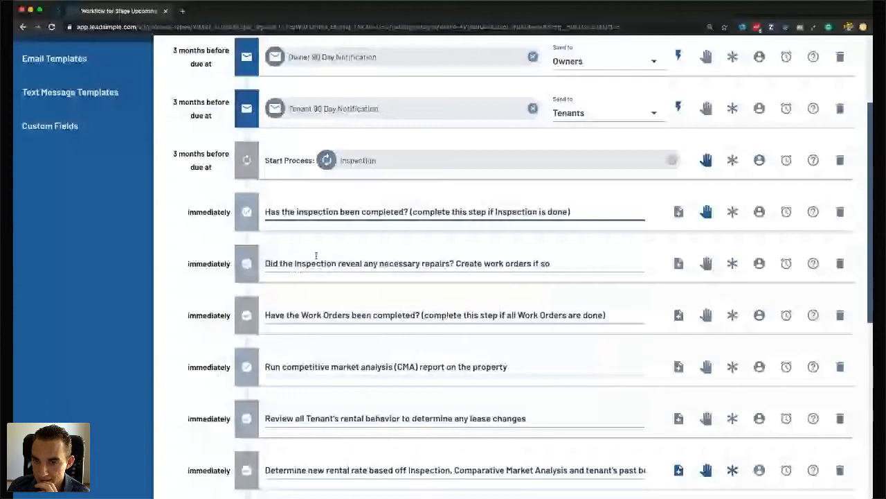
click(705, 160)
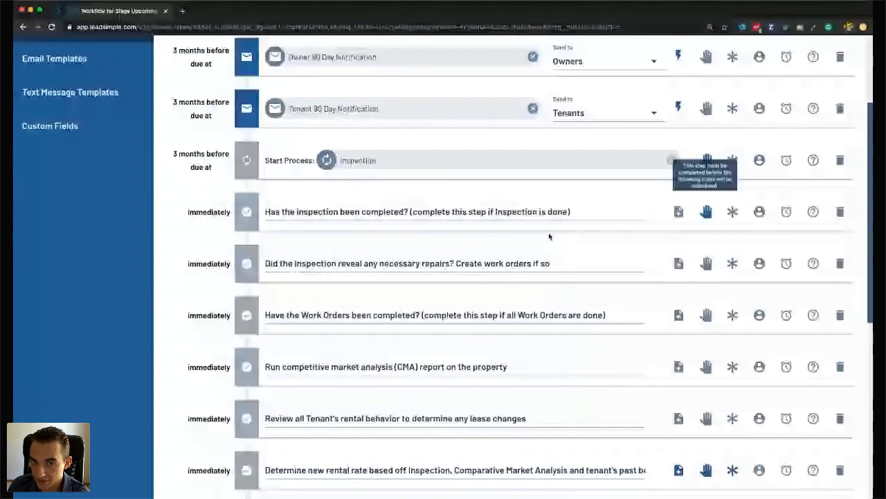
scroll(415, 228, down, 1)
click(329, 214)
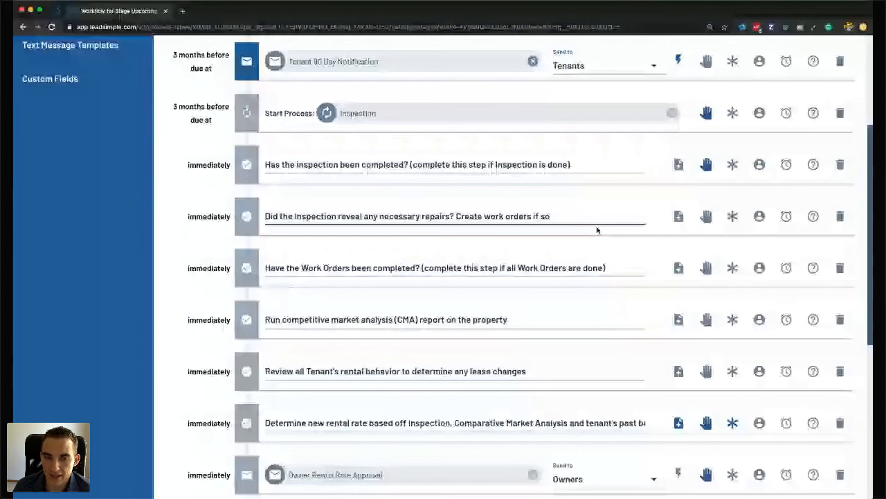
scroll(357, 295, down, 1)
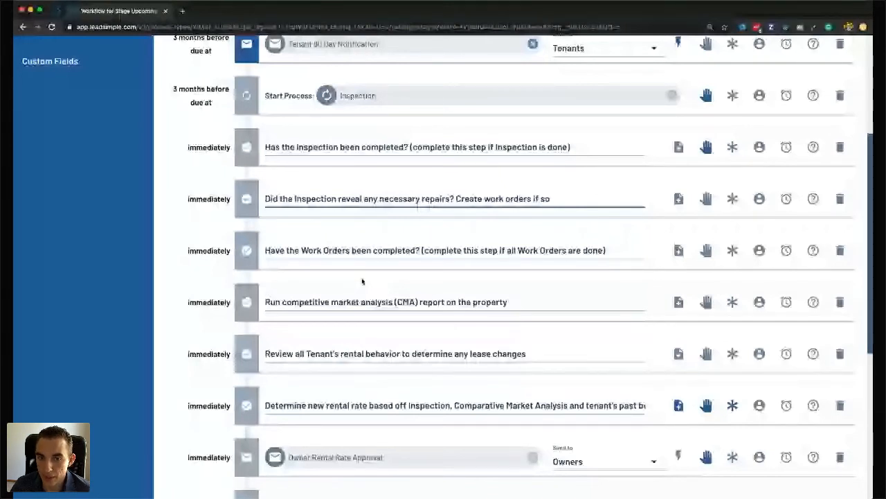
drag(606, 250, 498, 250)
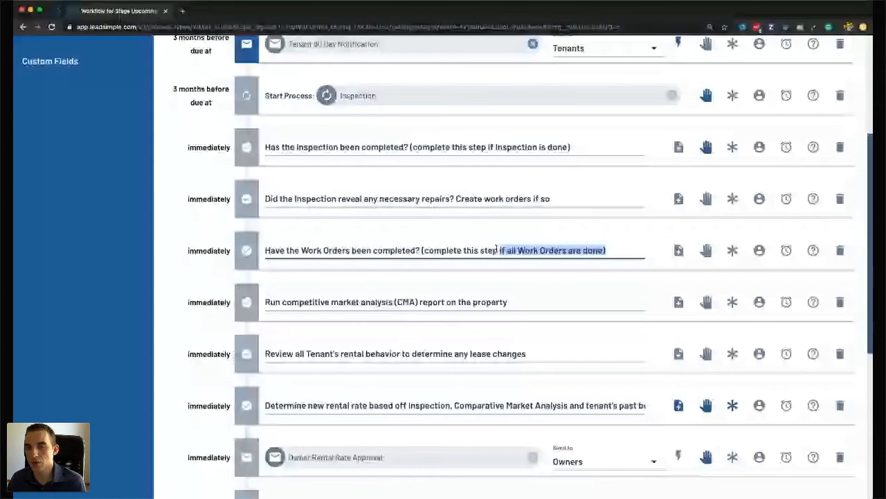
click(335, 250)
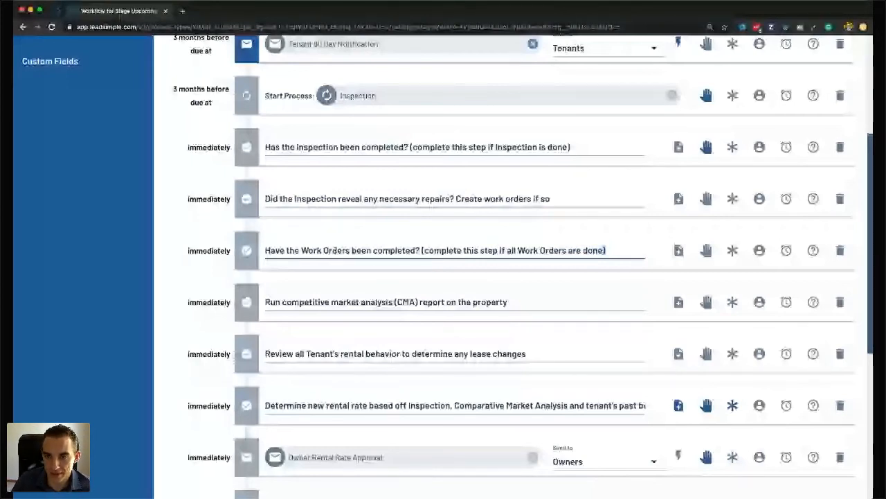
key(ctrl+a)
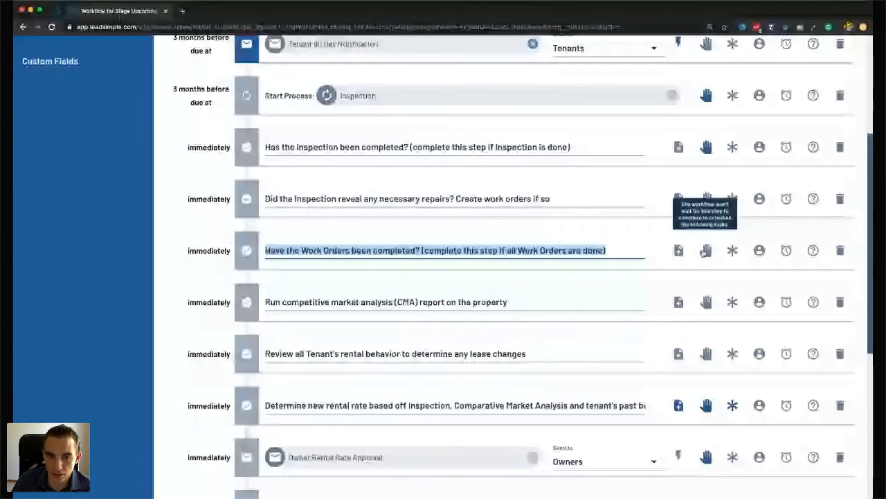
click(337, 305)
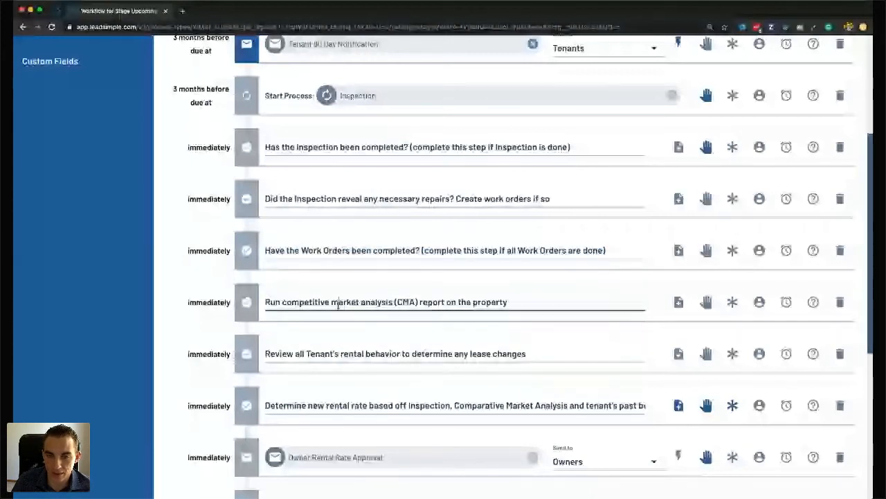
key(ctrl+a)
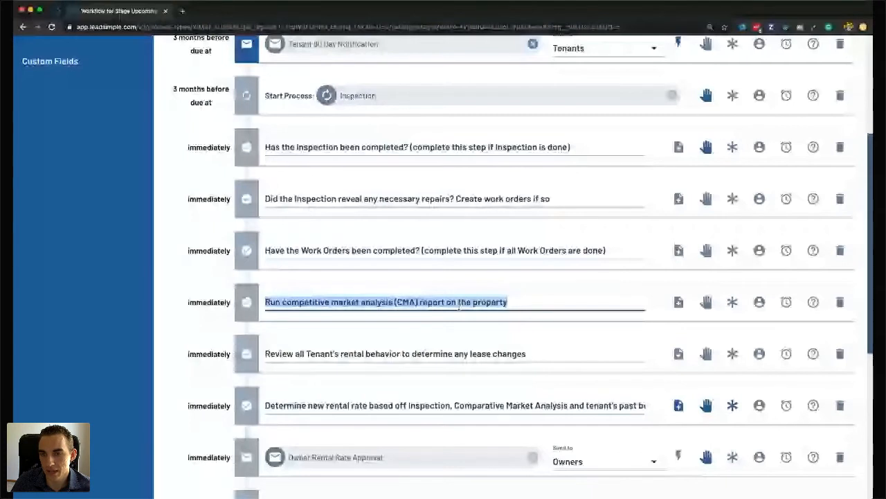
key(Tab)
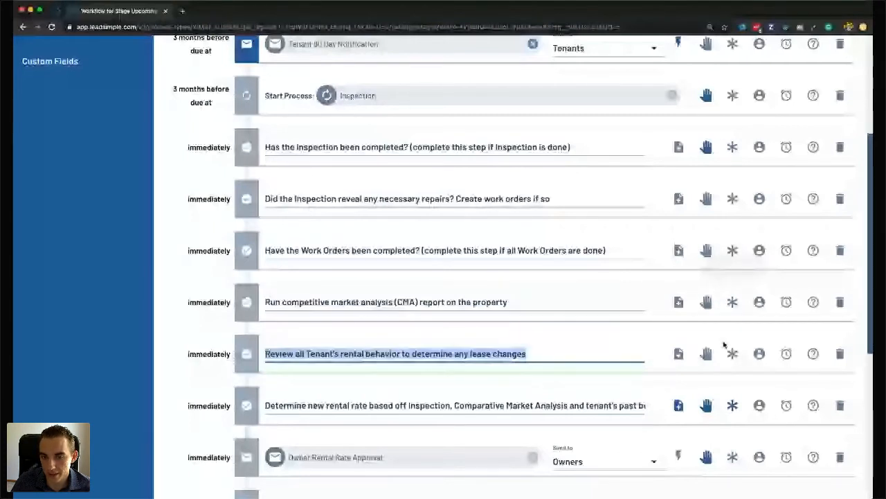
key(Tab)
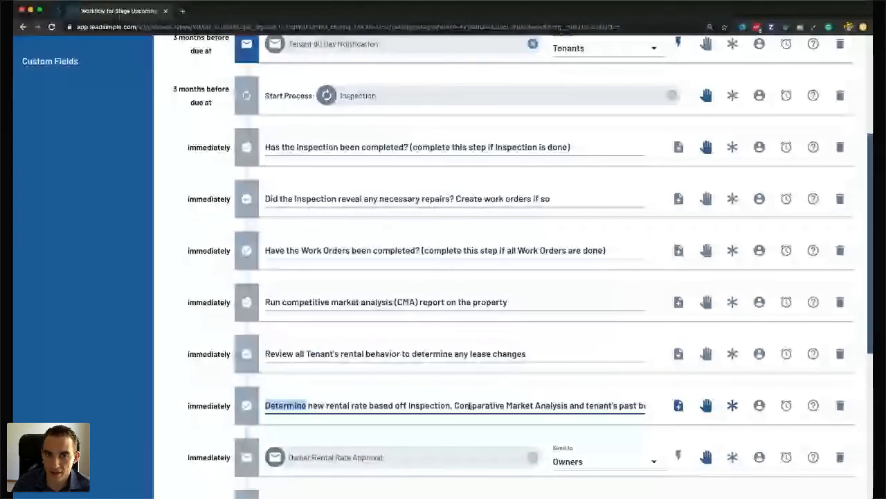
drag(266, 146, 573, 148)
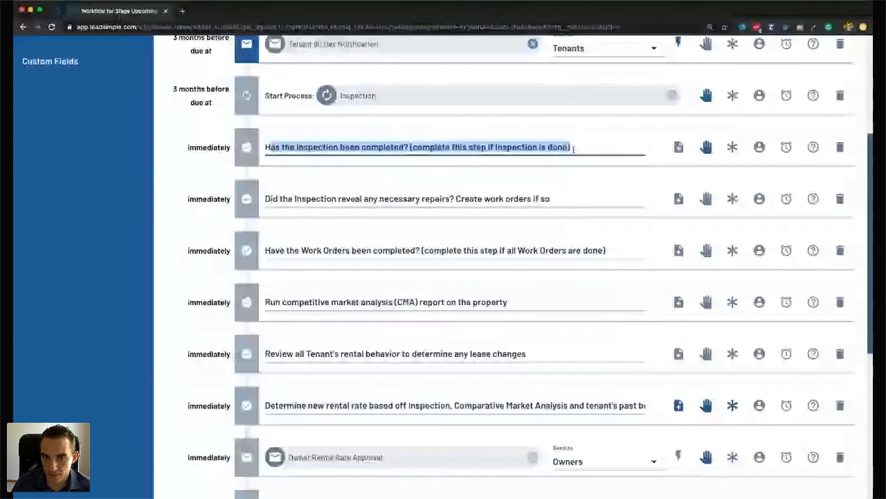
click(337, 198)
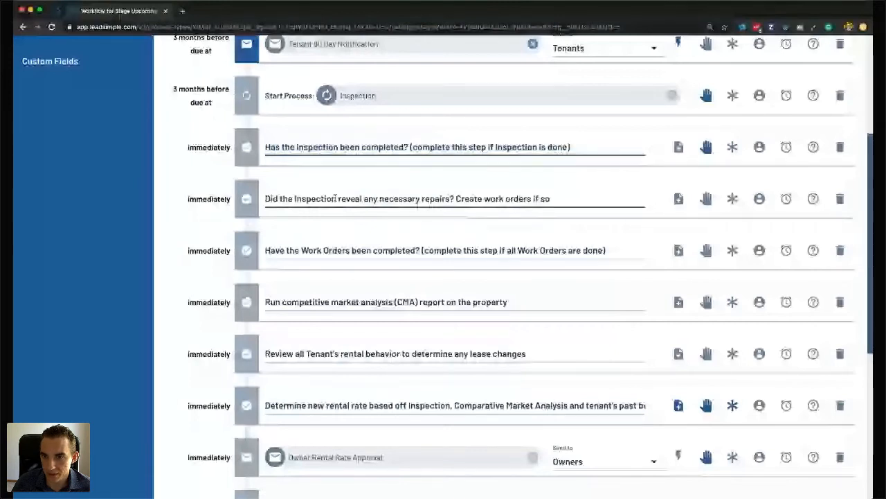
triple_click(386, 199)
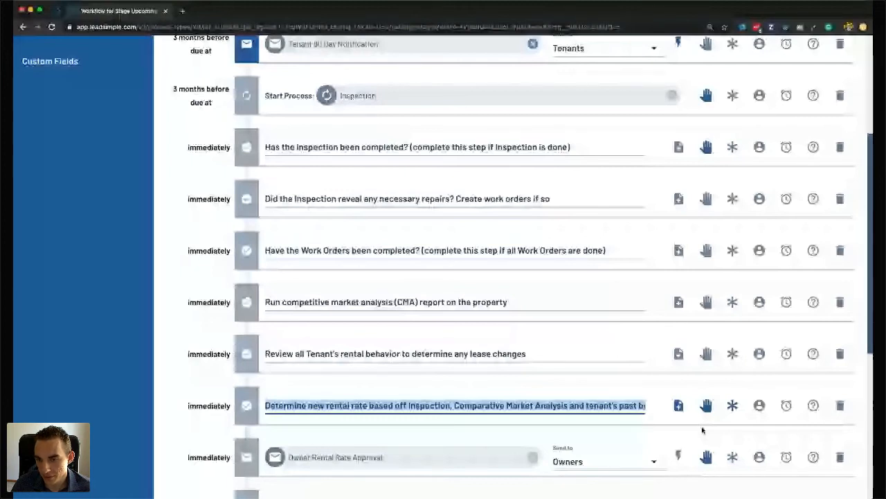
scroll(702, 430, down, 1)
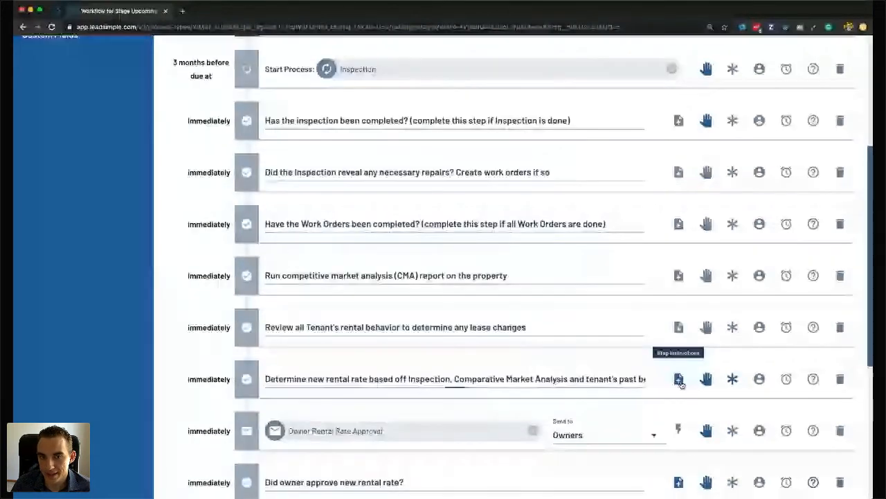
click(678, 379)
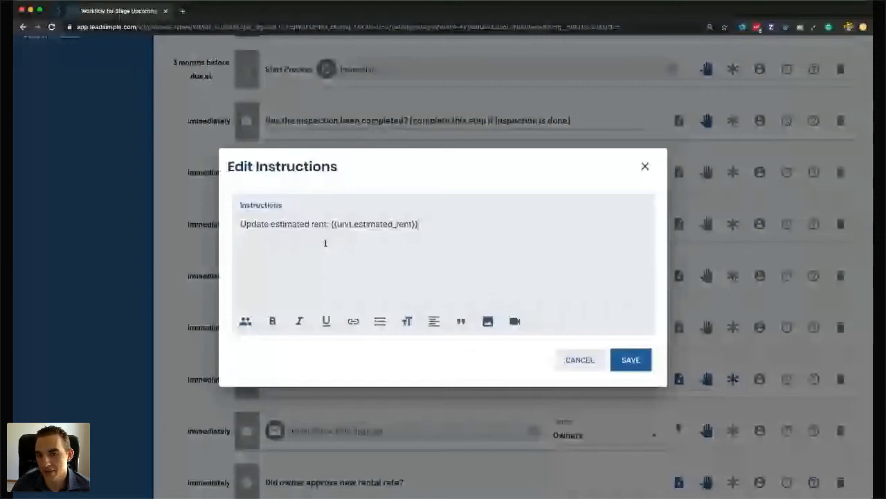
click(631, 359)
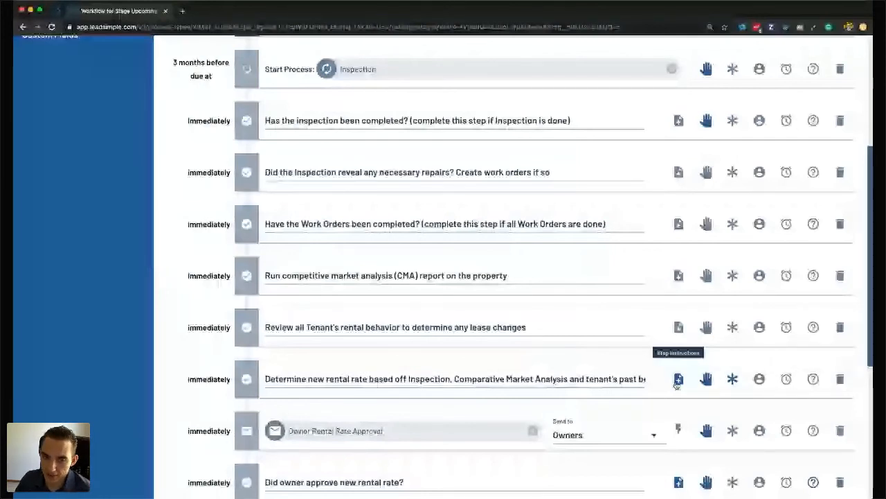
scroll(677, 385, down, 1)
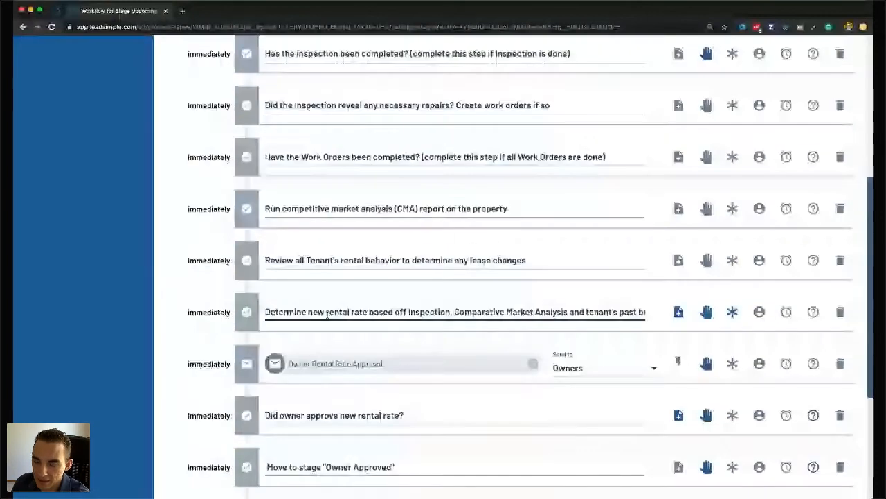
click(385, 355)
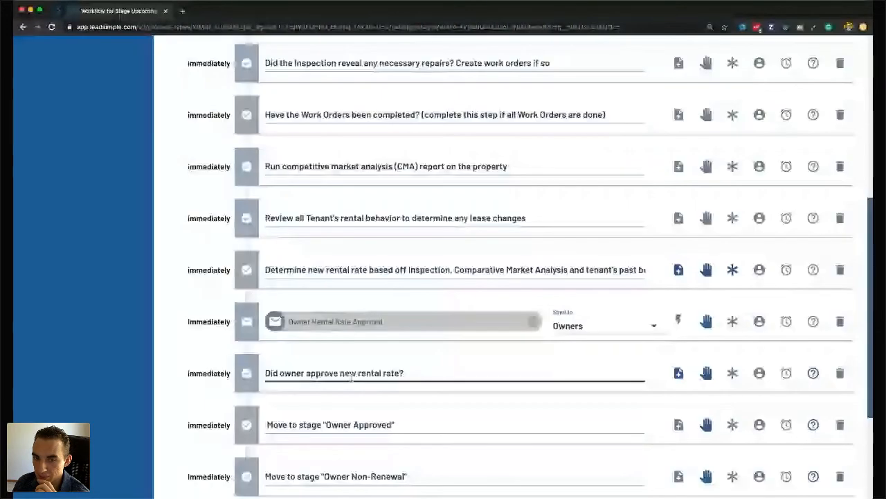
triple_click(299, 373)
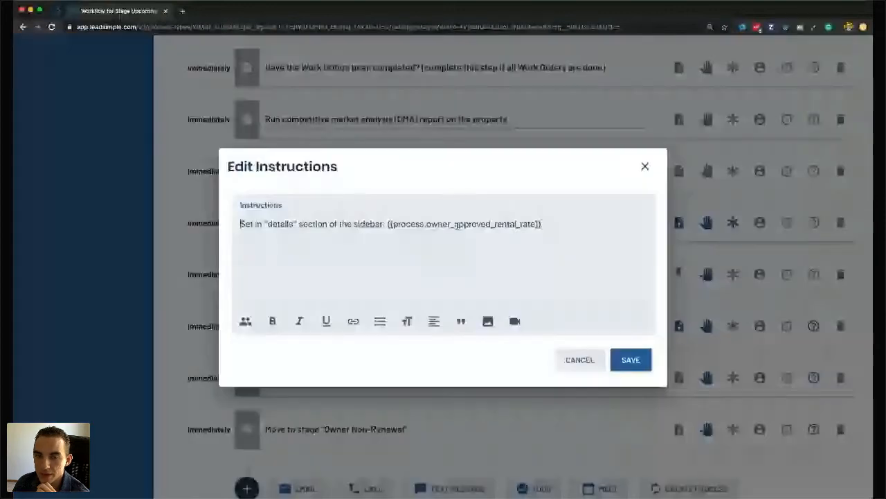
double_click(456, 225)
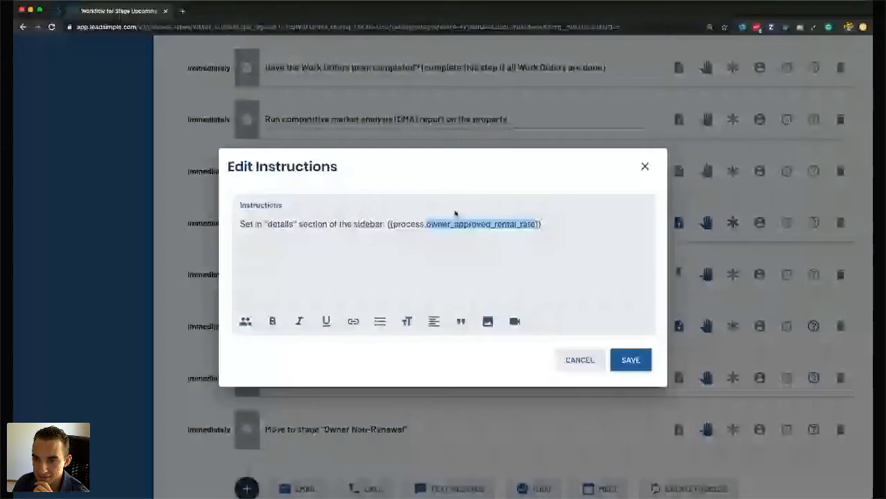
key(Escape)
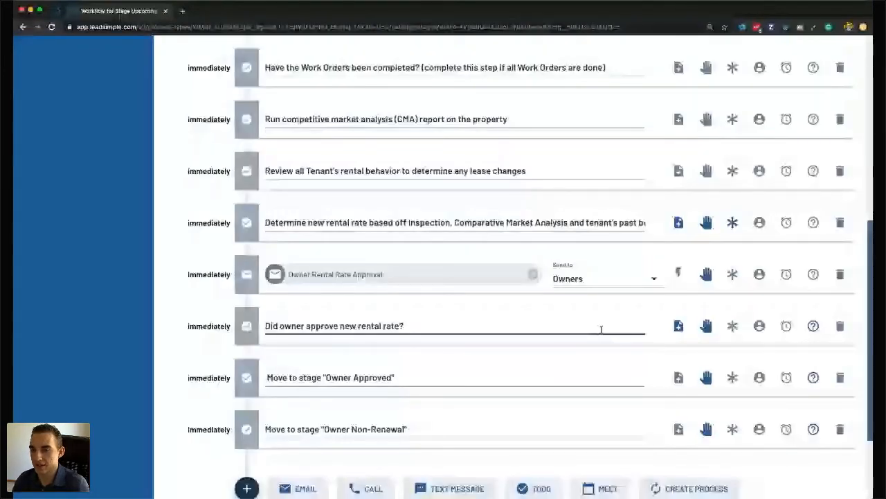
click(814, 377)
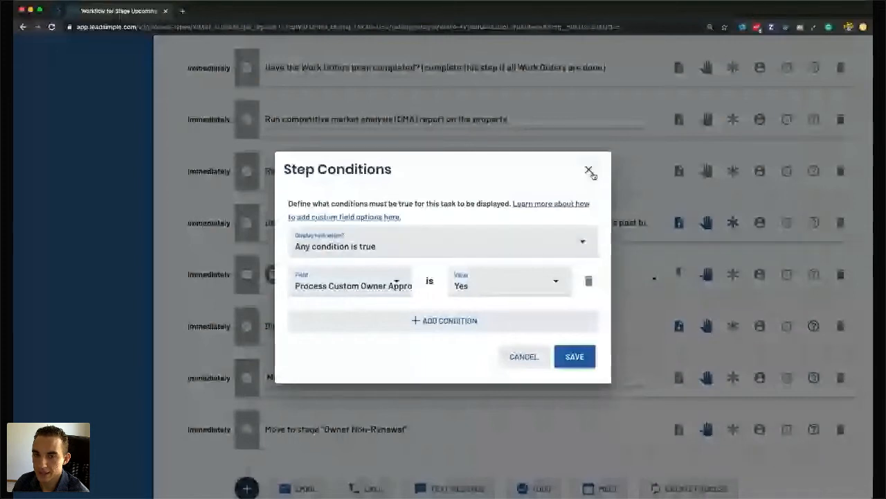
click(588, 171)
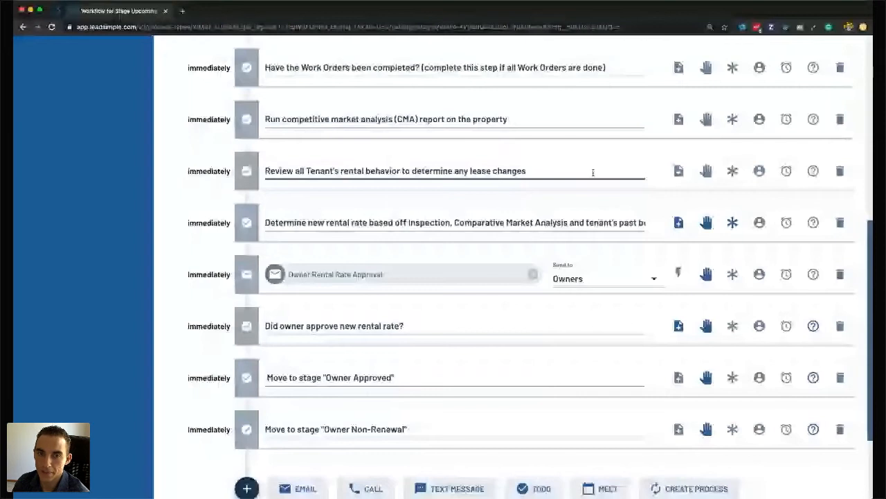
scroll(315, 210, up, 6)
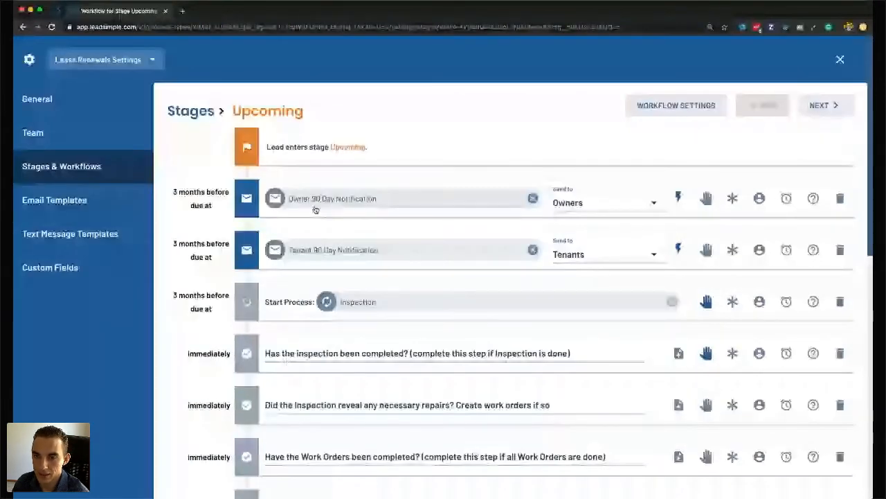
scroll(408, 263, down, 1)
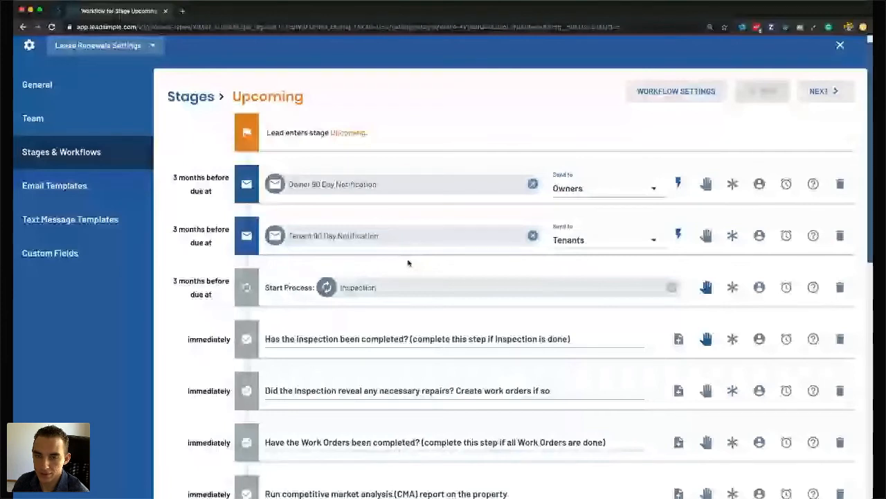
scroll(408, 263, down, 5)
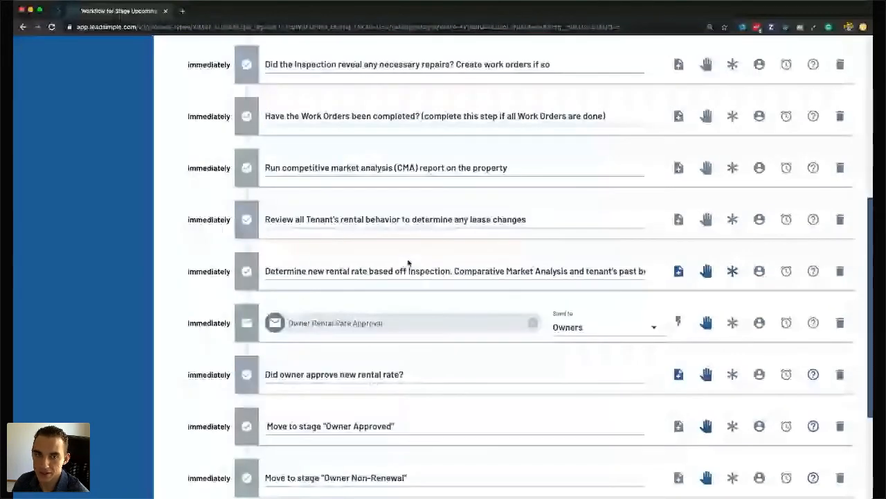
scroll(410, 263, up, 5)
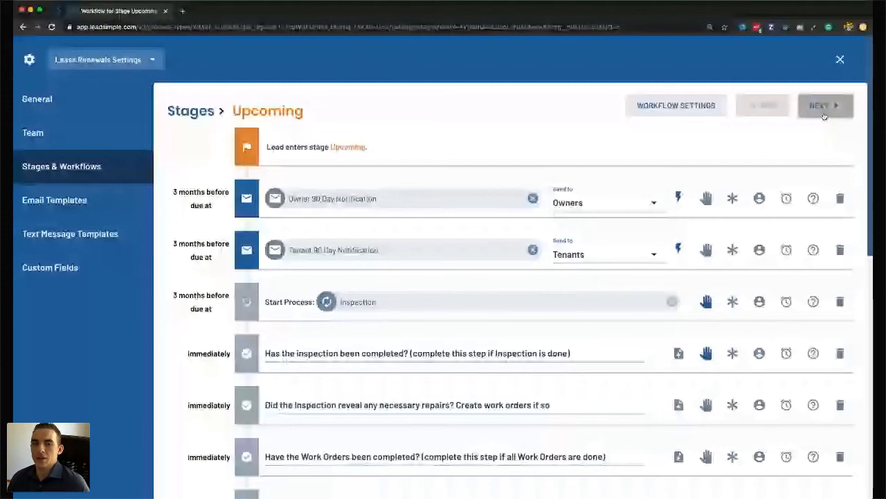
Advance to Owner Approved and show the draft-lease task's DocuSign instructions.
click(824, 113)
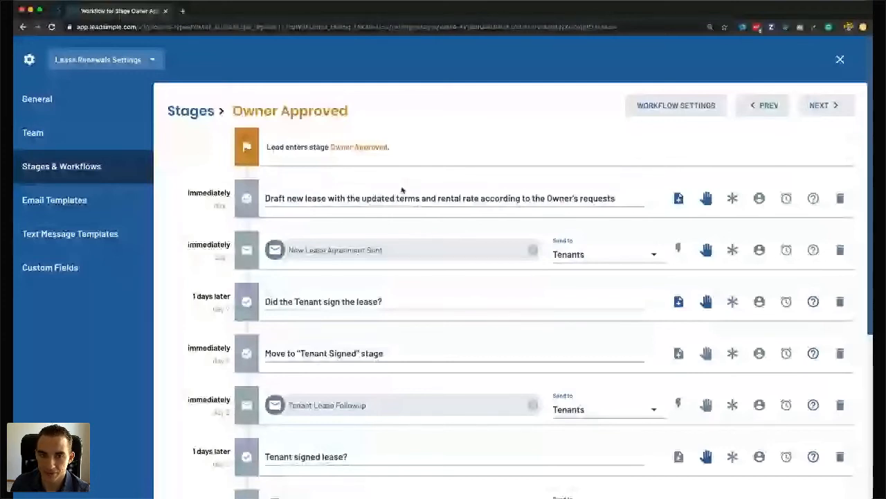
click(678, 198)
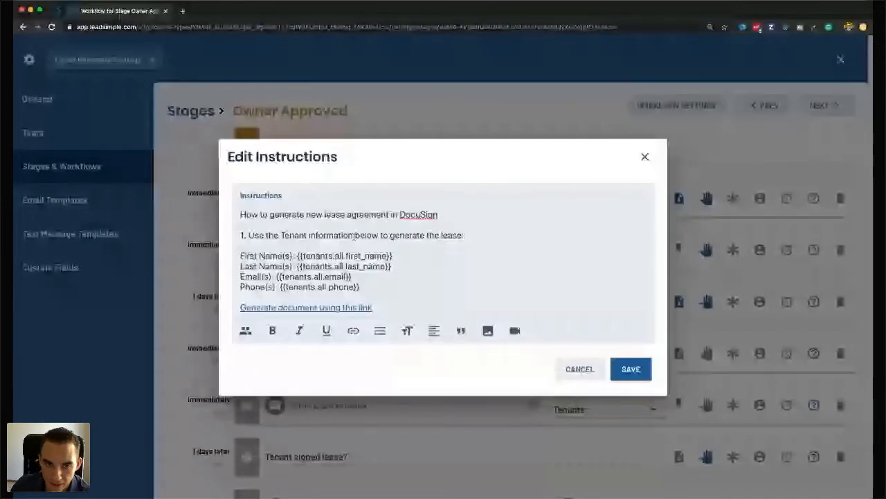
Dismiss the Edit Instructions dialog for the DocuSign lease-drafting task.
key(Escape)
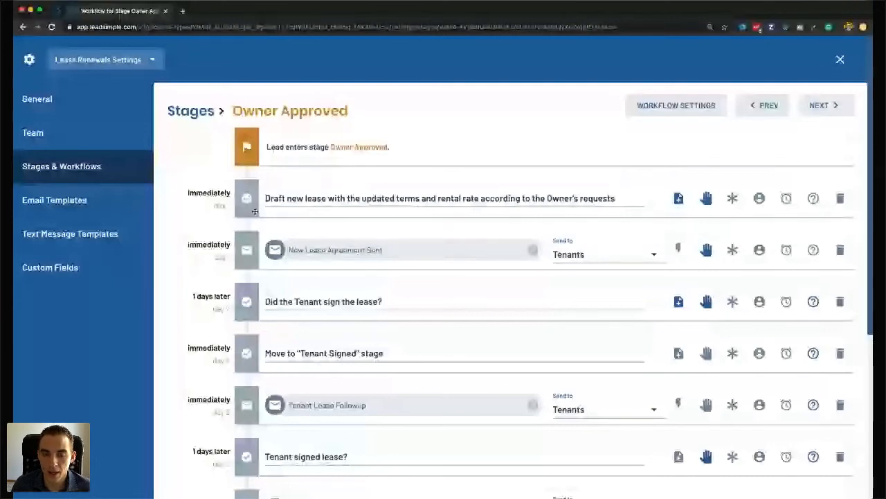
Highlight and review the lease-drafting task wording in the Owner Approved steps.
scroll(483, 232, down, 1)
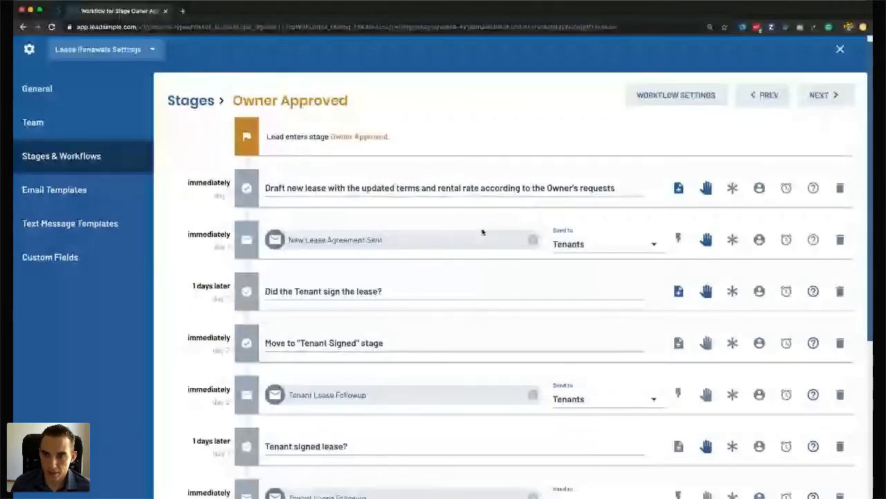
triple_click(499, 189)
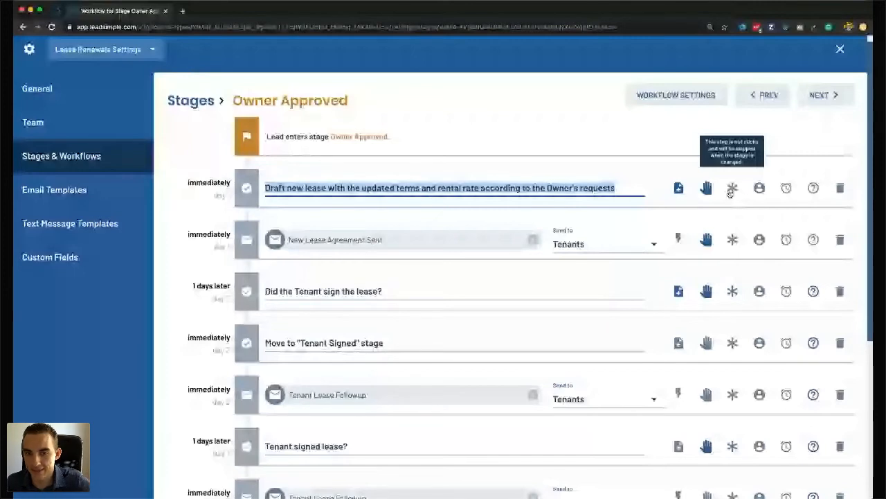
click(305, 188)
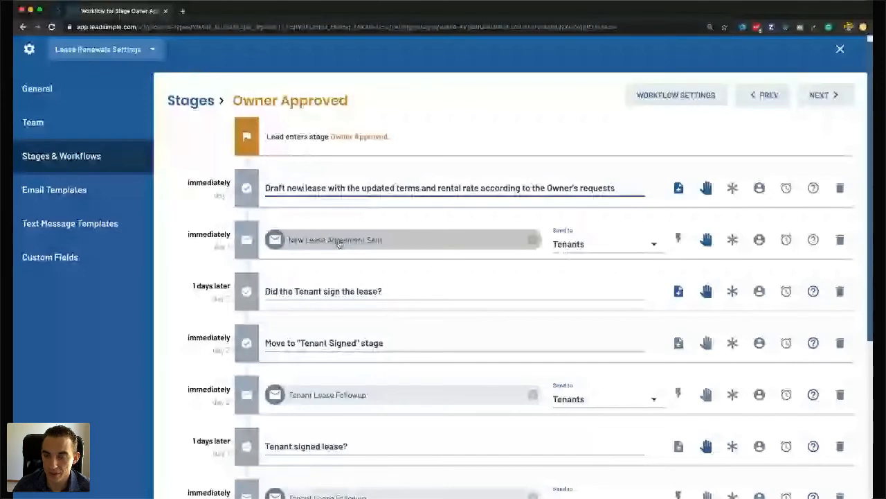
click(340, 243)
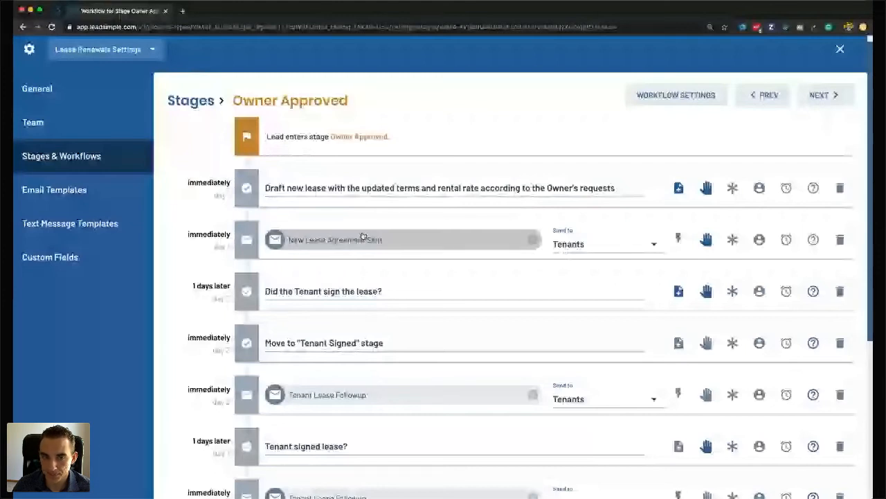
Open the '1 days later' delay on the 'Did the Tenant sign the lease?' step.
scroll(387, 229, down, 1)
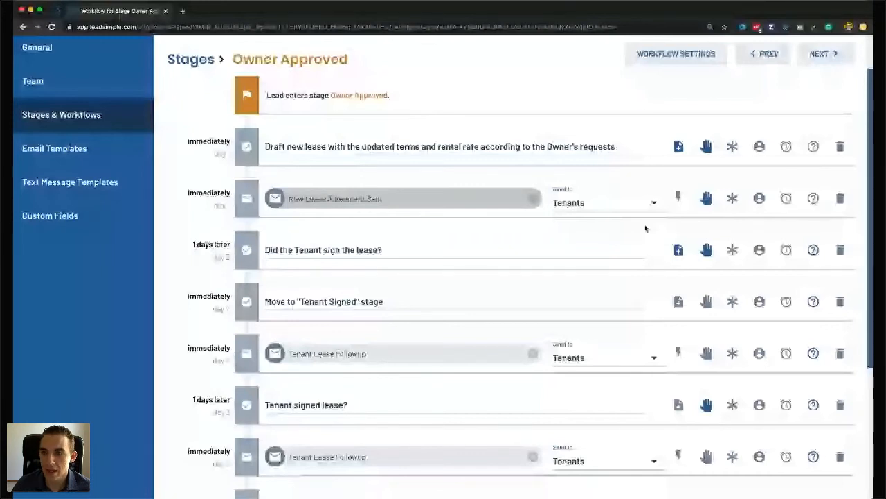
scroll(271, 203, down, 1)
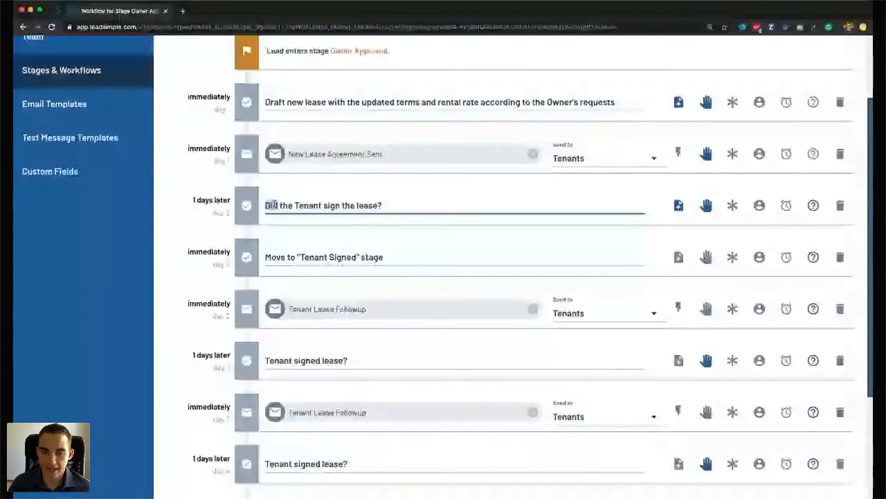
triple_click(320, 202)
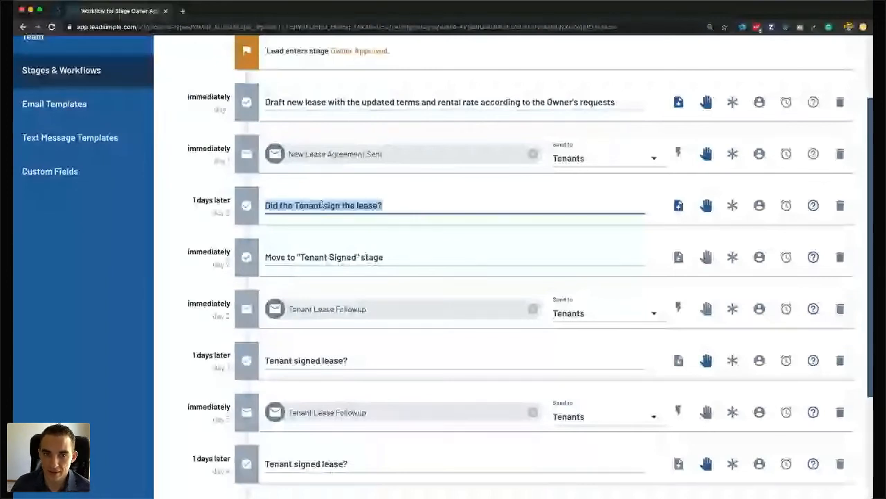
click(261, 209)
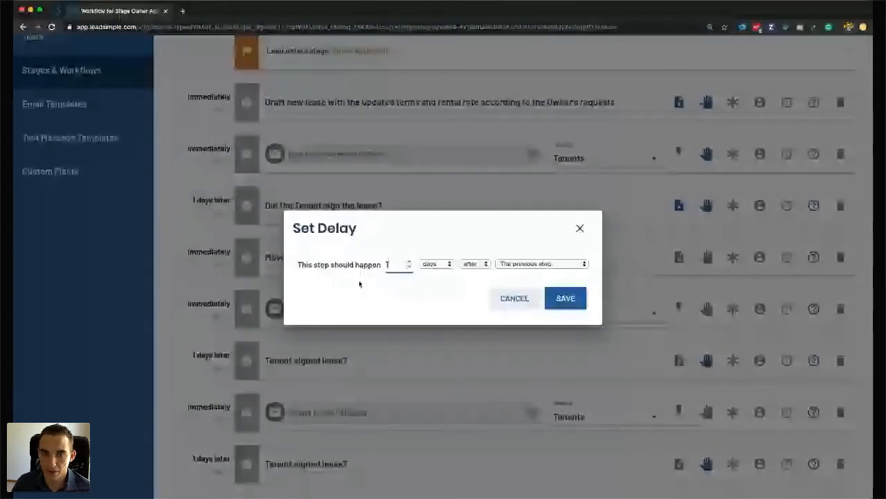
Close the delay and keep the step condition as Process Custom Lease Signed Is Empty.
click(312, 199)
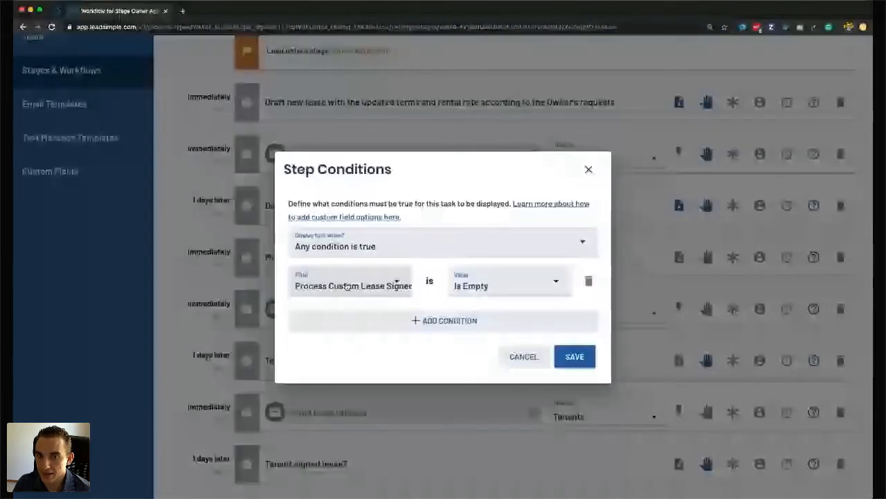
click(347, 286)
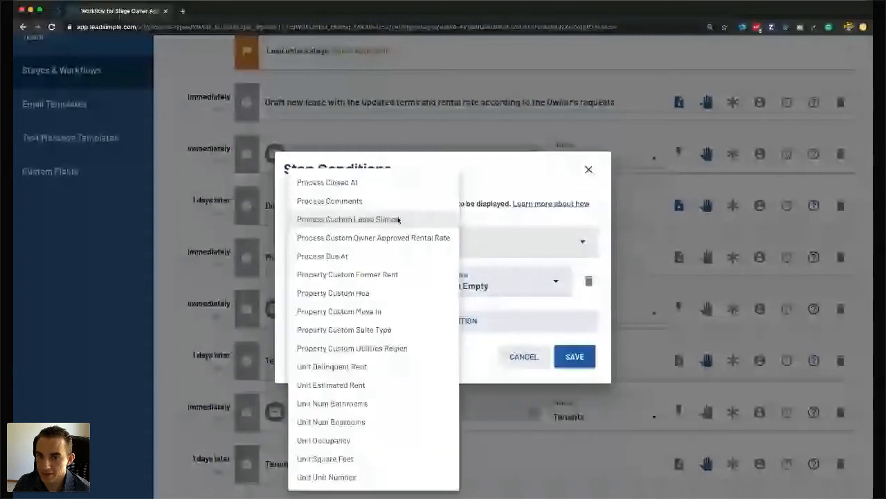
click(516, 307)
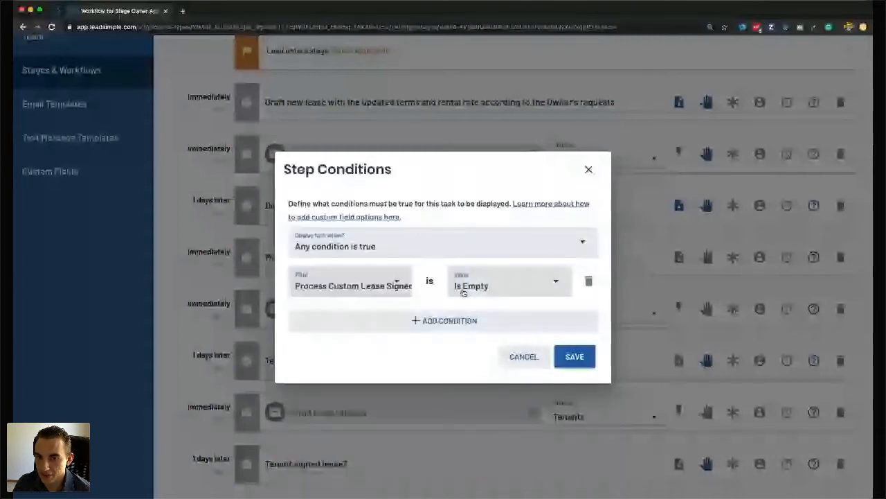
click(463, 292)
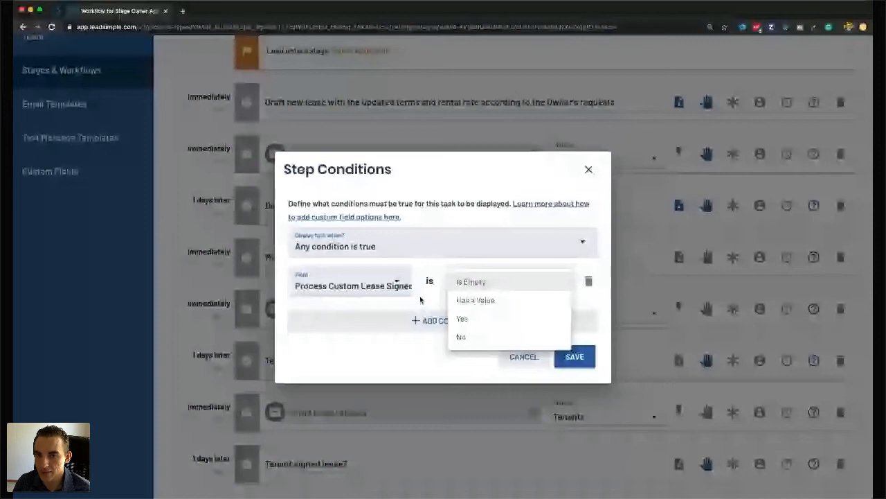
click(457, 284)
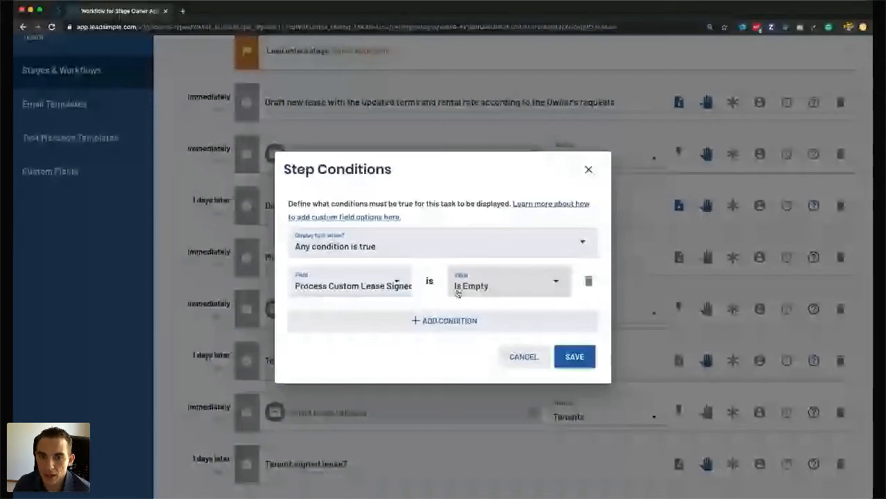
key(Escape)
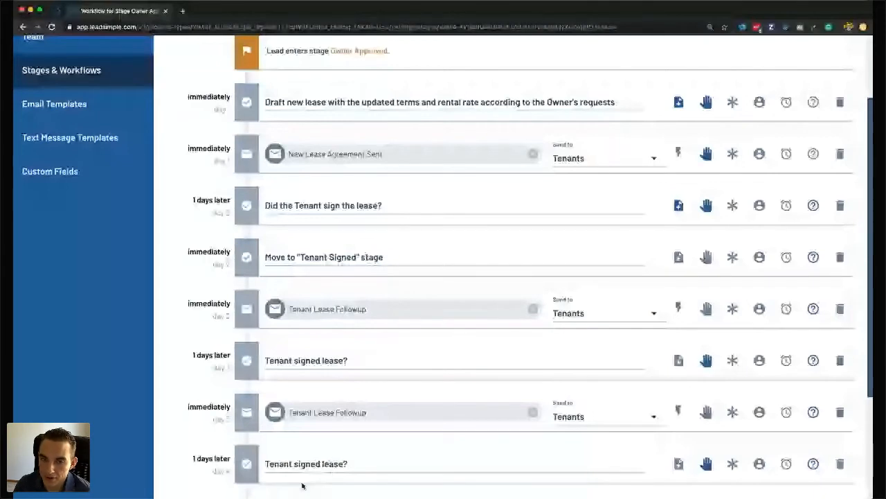
scroll(339, 405, down, 2)
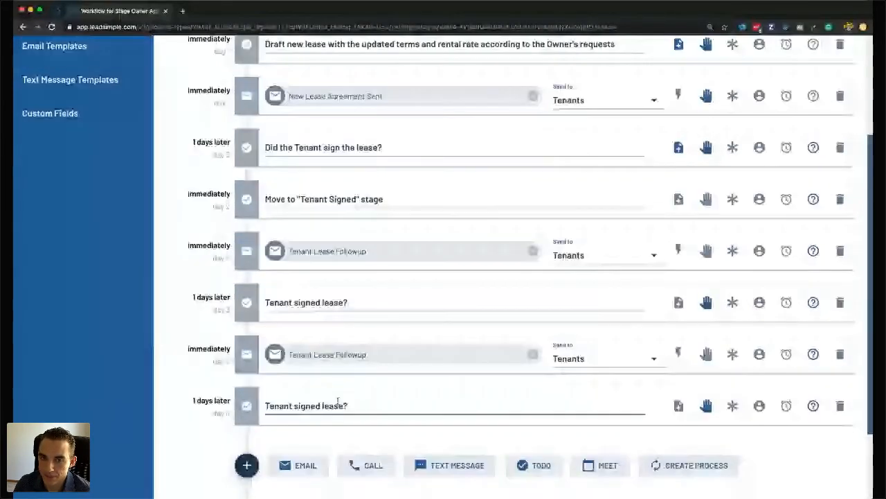
scroll(337, 400, down, 1)
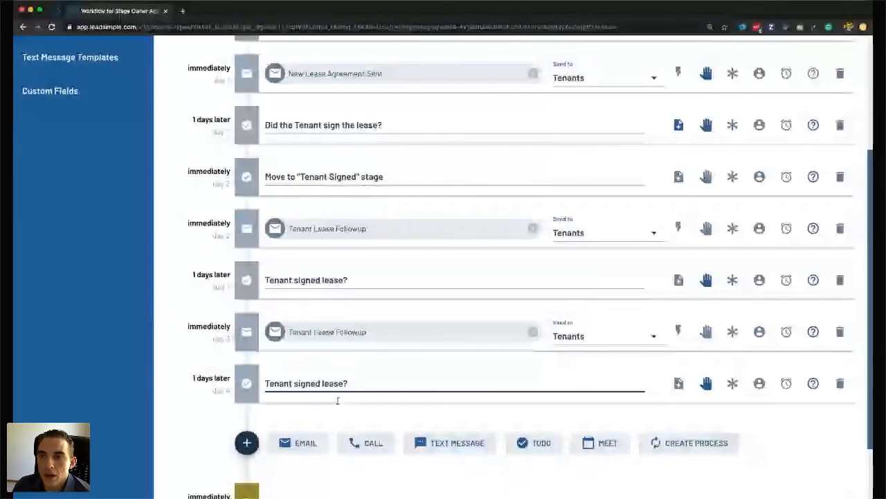
scroll(337, 400, up, 3)
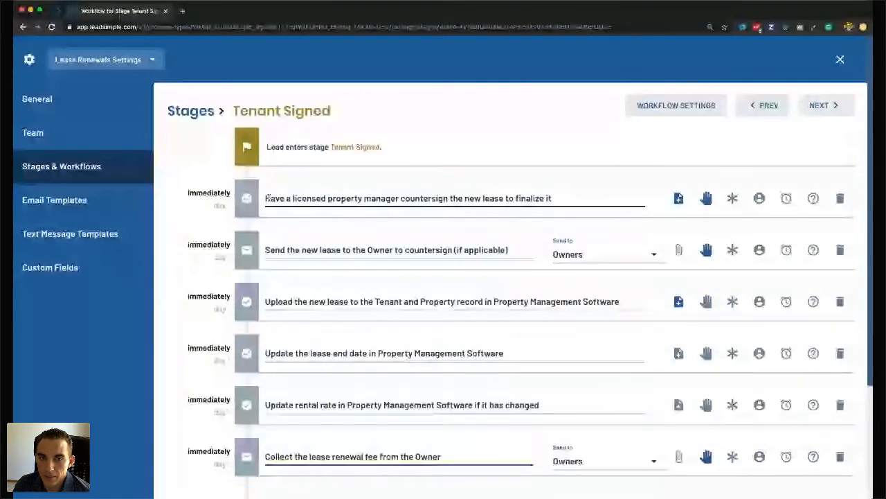
Review the licensed manager and owner countersign task titles in the Tenant Signed workflow.
drag(265, 198, 361, 199)
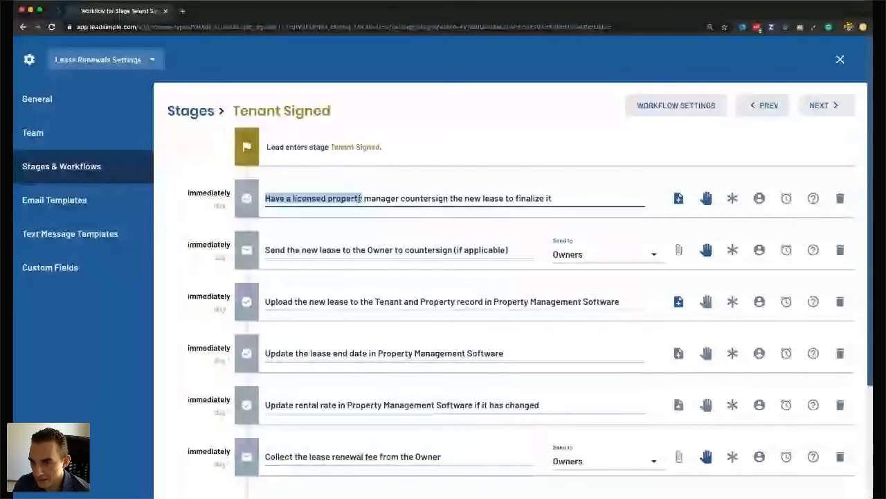
drag(360, 199, 614, 198)
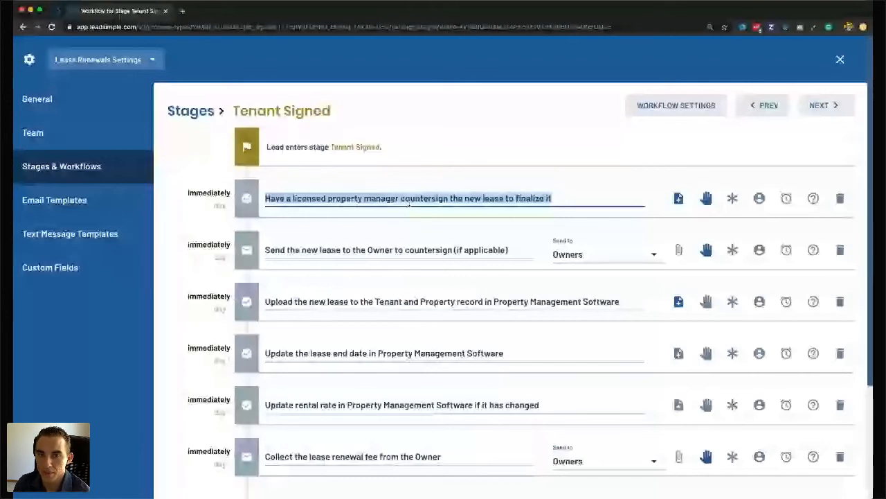
click(352, 214)
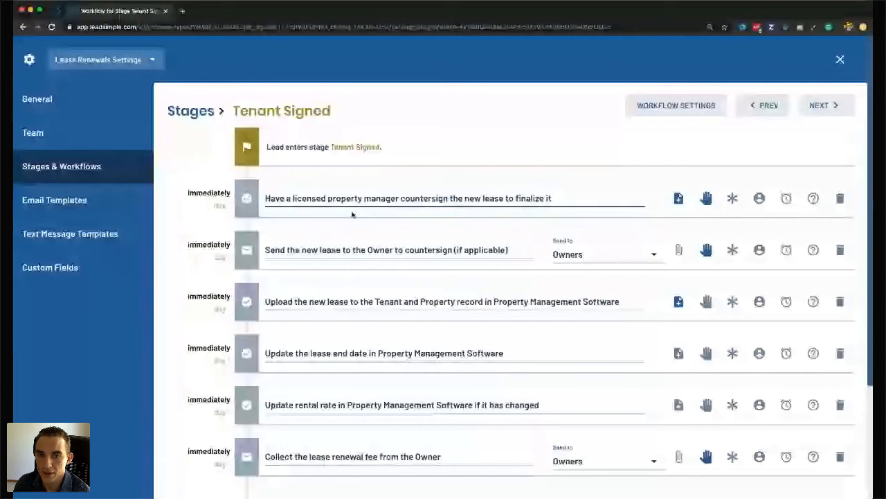
scroll(352, 214, down, 1)
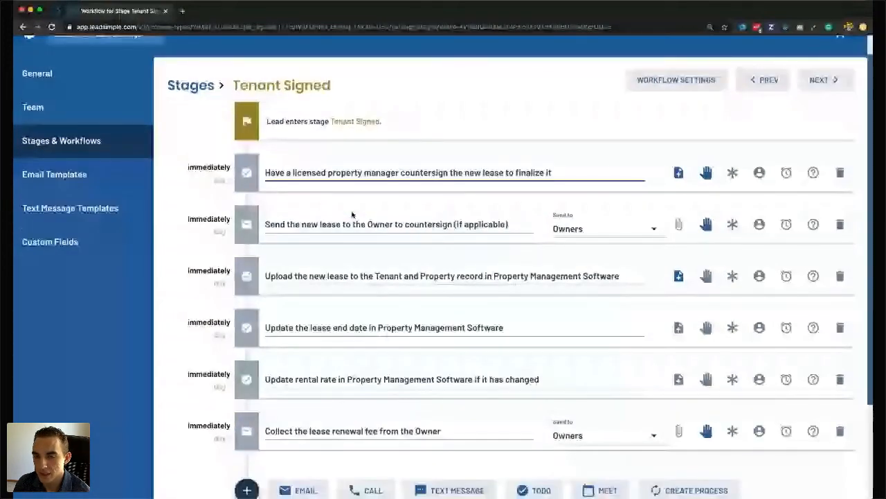
click(444, 224)
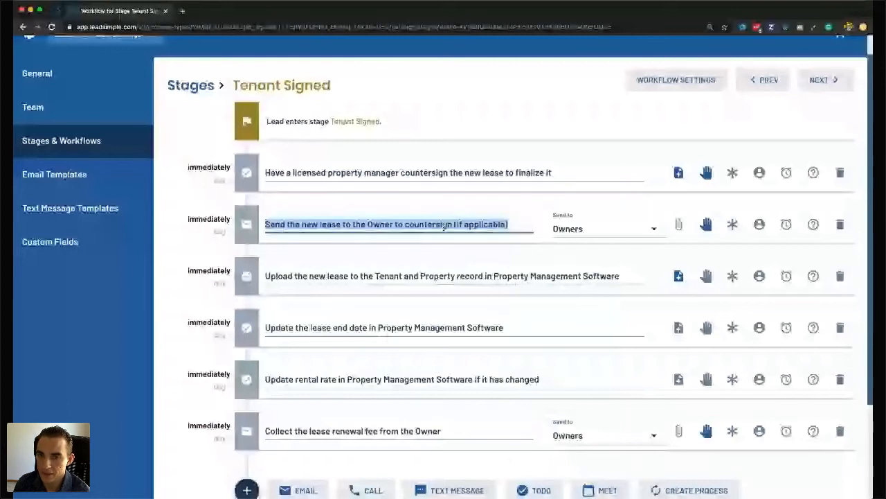
click(444, 224)
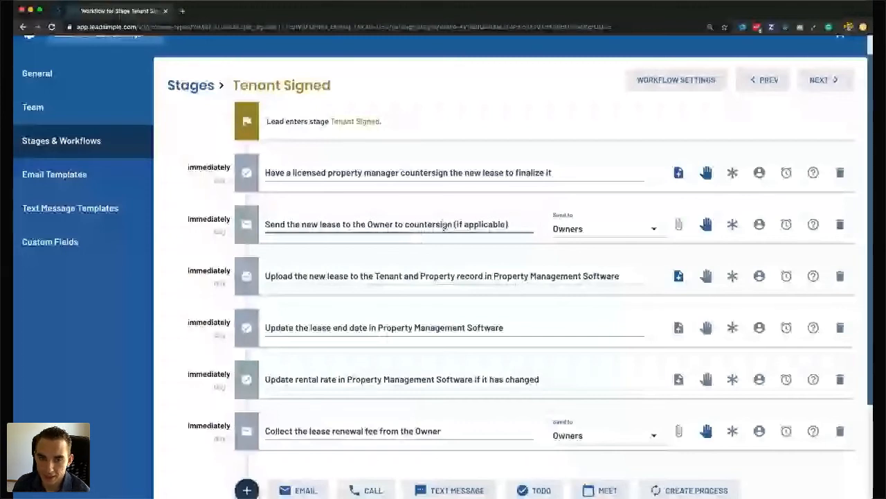
Review the upload new lease, end-date, rental rate update and owner renewal fee tasks.
key(Tab)
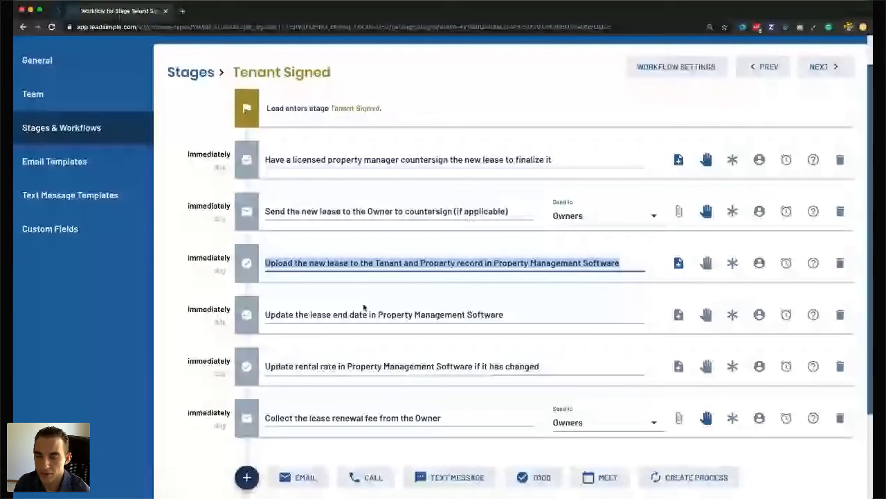
drag(378, 314, 524, 314)
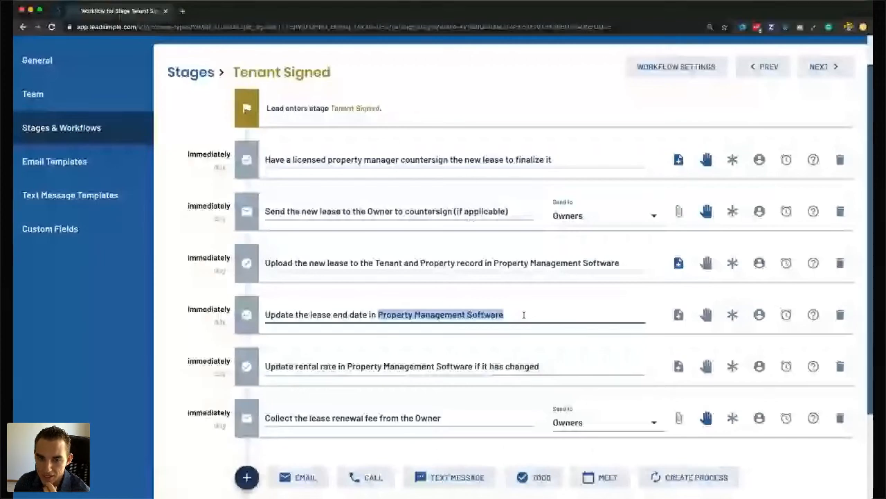
click(430, 367)
scroll(320, 438, down, 1)
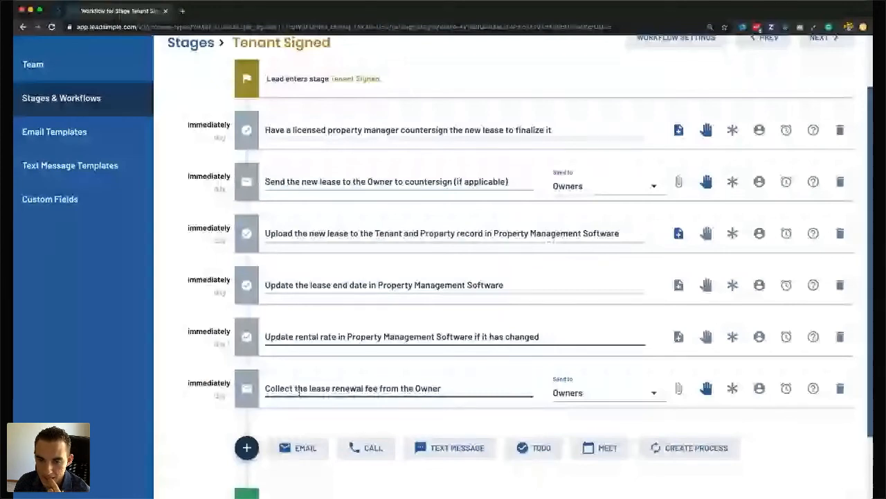
triple_click(418, 401)
double_click(419, 385)
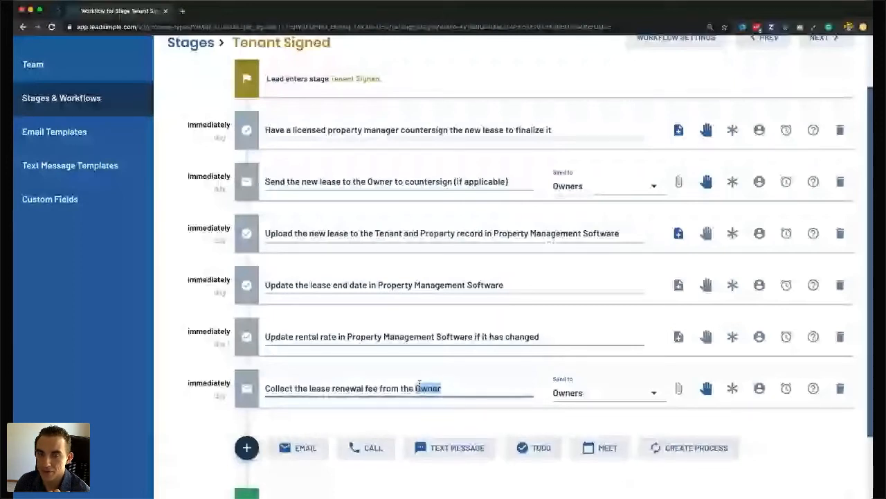
scroll(605, 304, up, 1)
scroll(697, 149, up, 2)
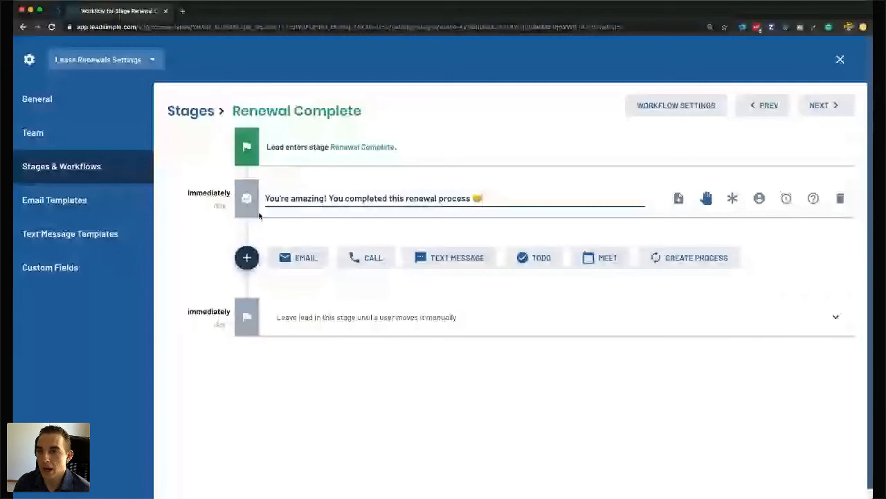
Advance stage by stage through Owner Non-Renewal toward the Tenant Non-Renewal workflow.
click(825, 117)
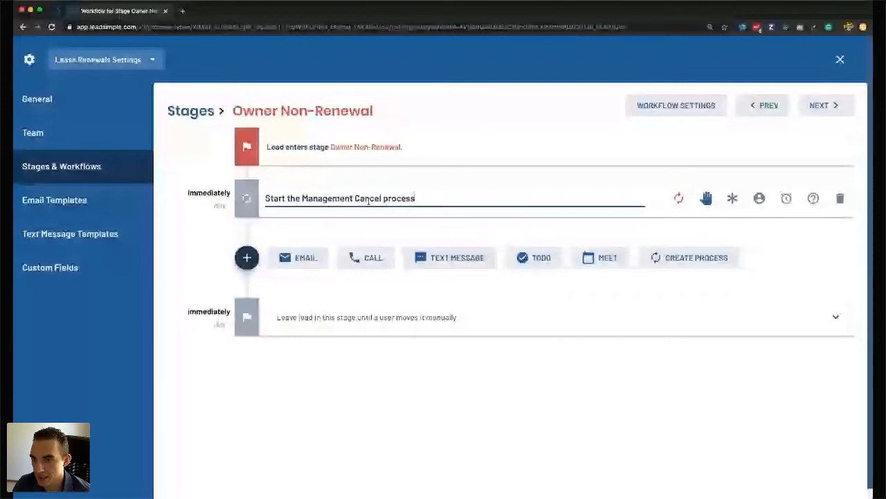
click(803, 111)
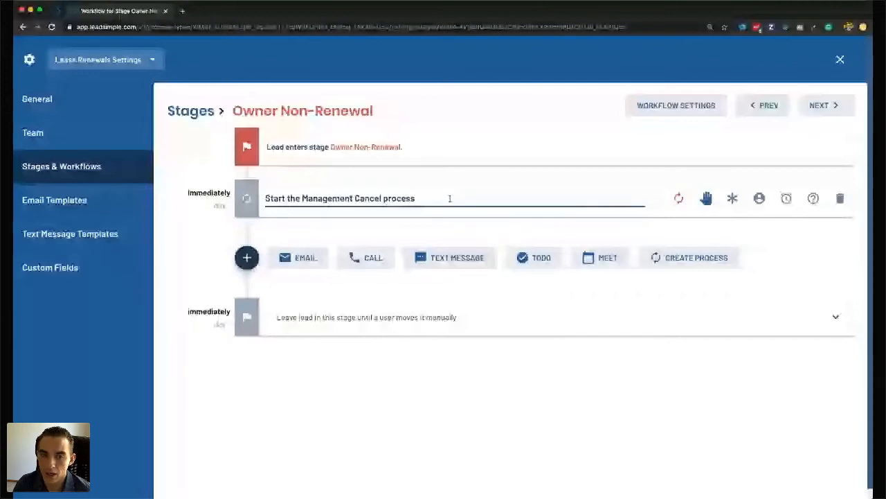
click(824, 107)
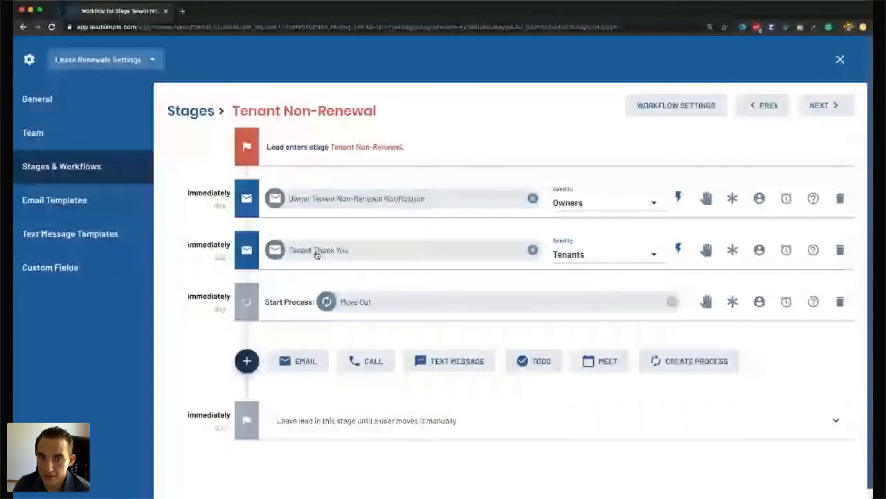
View the Owner Tenant Non-Renewal Notification email template and close it without changes.
click(400, 197)
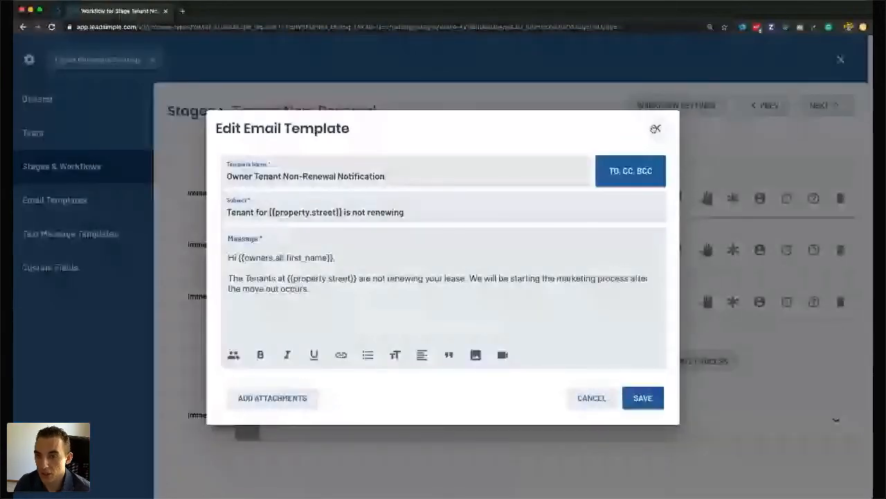
click(655, 129)
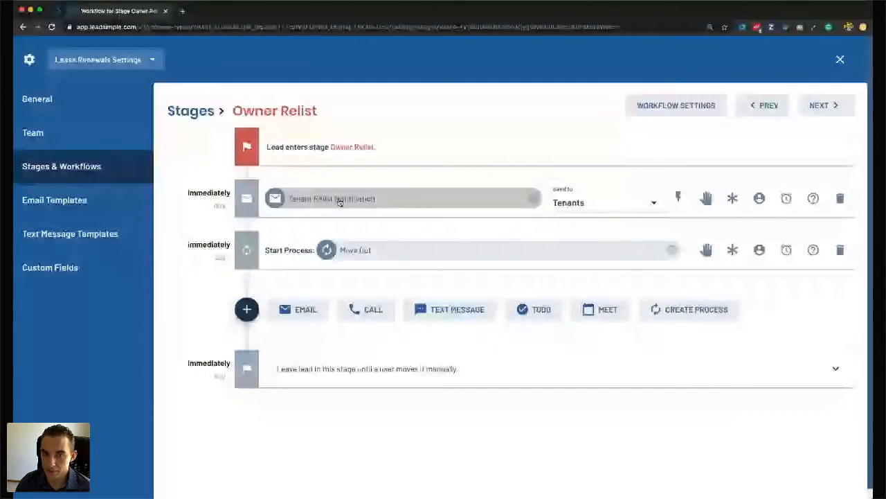
Open the Owner Selling Property stage, which starts Move Out and Sale processes.
click(824, 105)
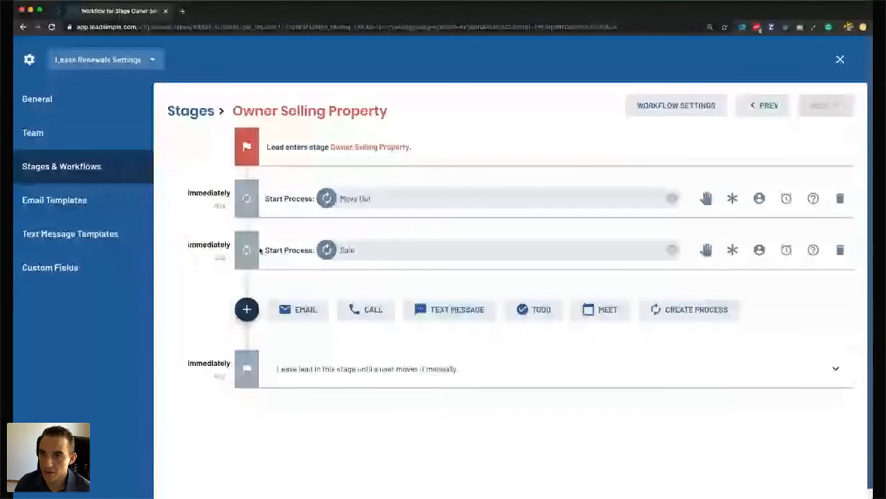
Go back to the stages list and close Lease Renewals settings to reach the Tenants Renewals view.
click(184, 113)
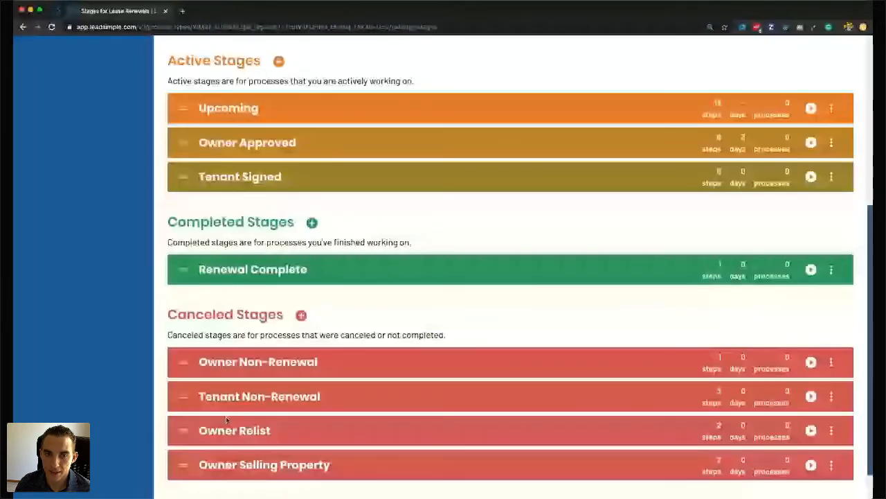
scroll(226, 416, up, 1)
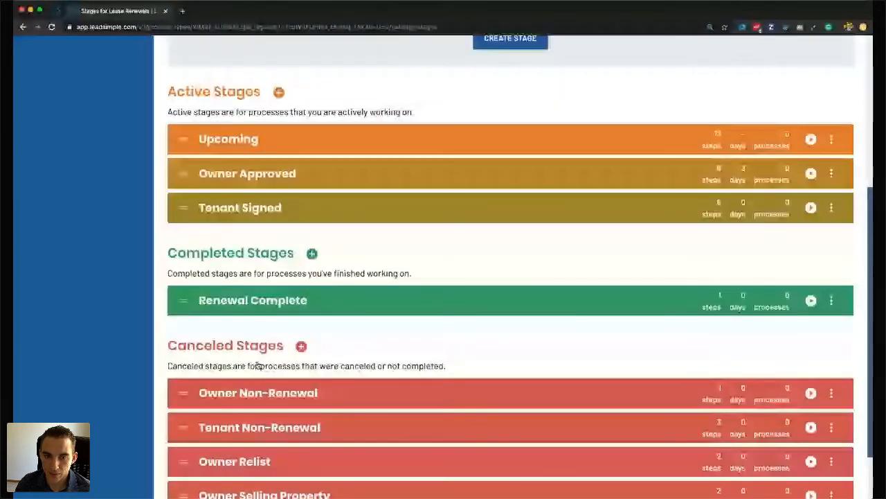
scroll(263, 435, up, 1)
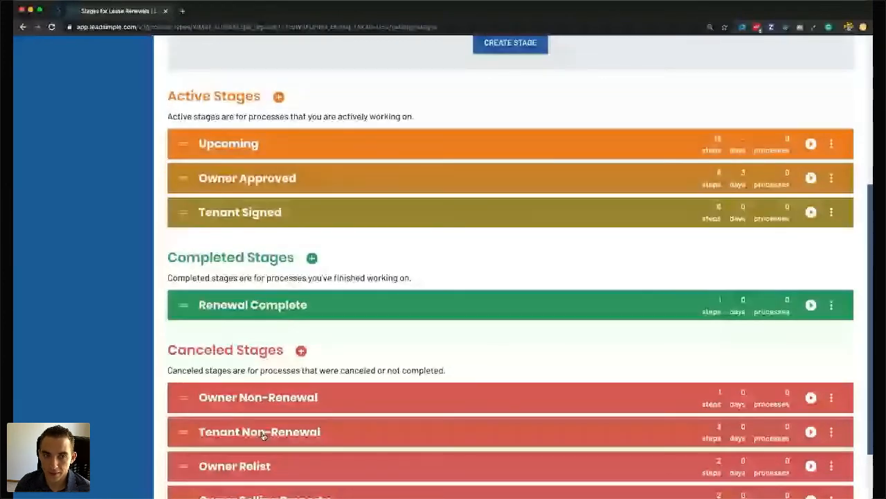
scroll(263, 435, up, 5)
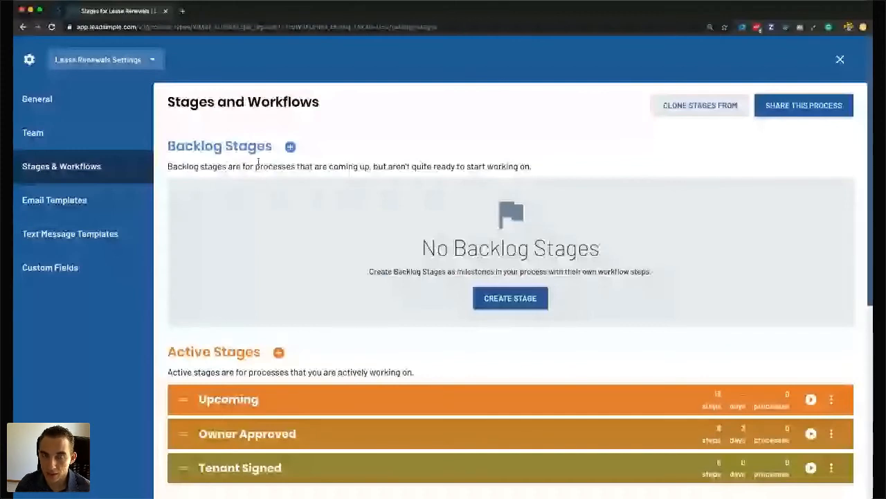
click(150, 58)
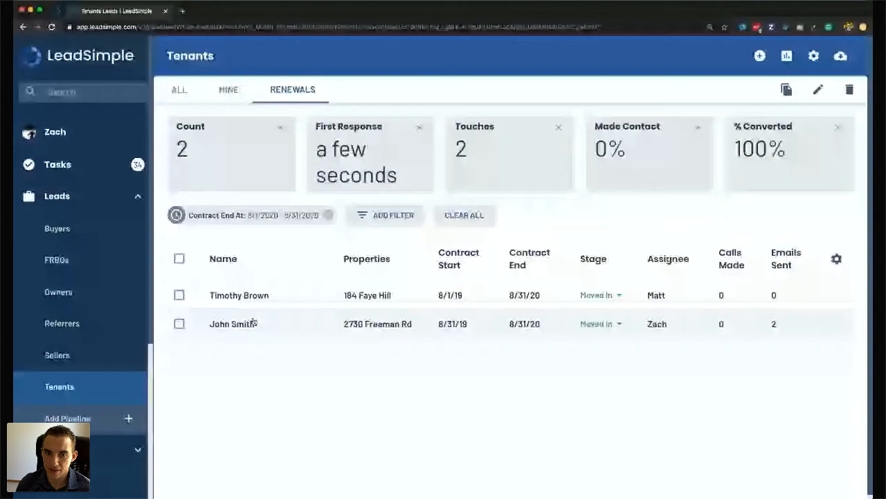
Begin a new filter on the Renewals list and show the available stage values.
click(386, 215)
click(408, 285)
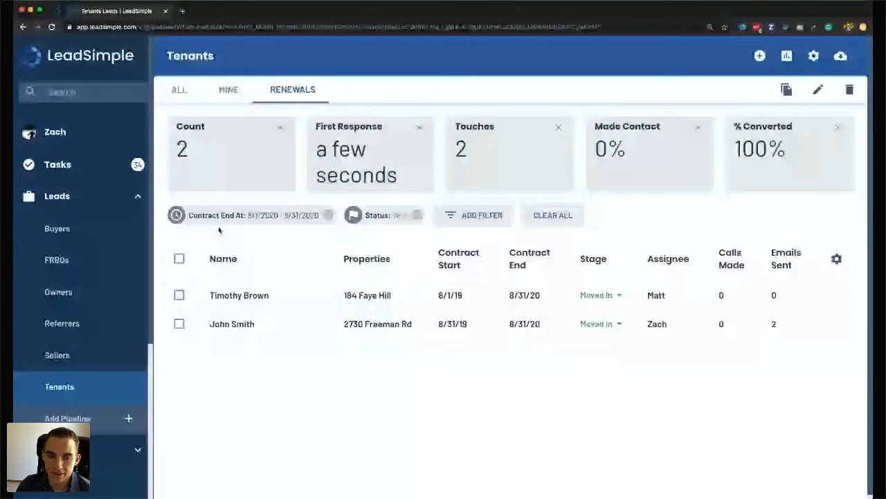
Open the second tenant's lead record and scroll through its activity history.
click(223, 324)
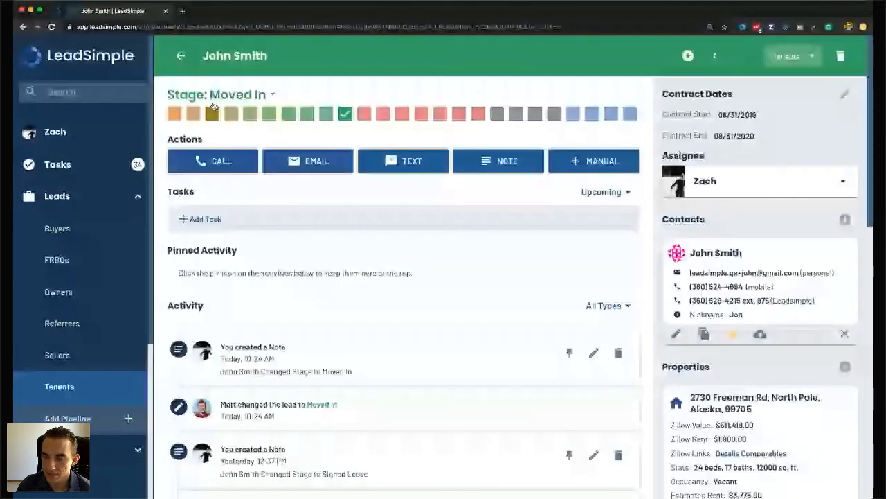
scroll(423, 294, down, 3)
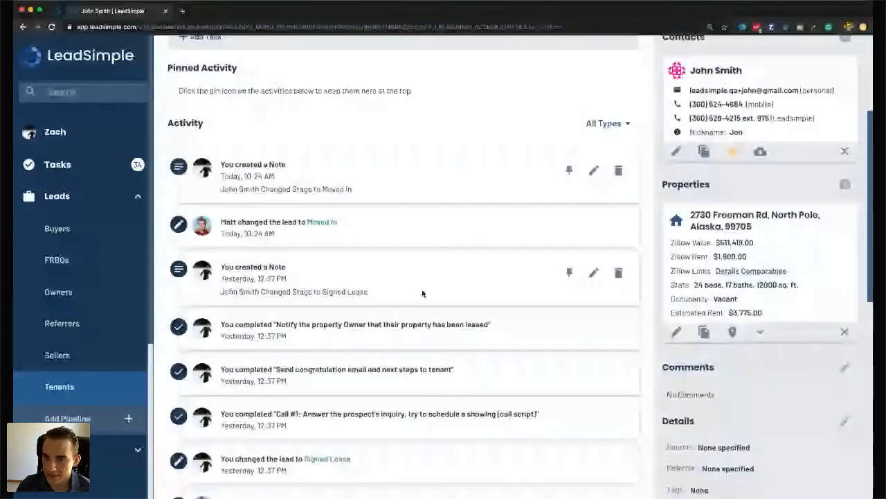
scroll(422, 294, down, 2)
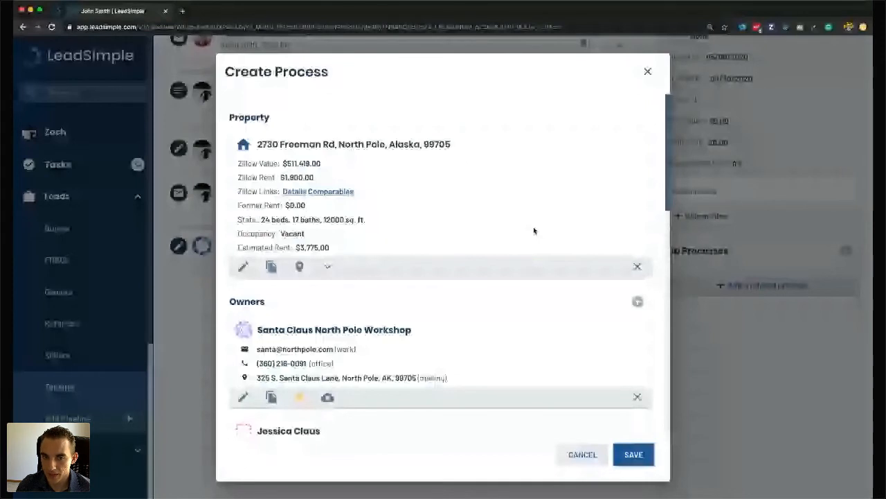
scroll(533, 231, down, 3)
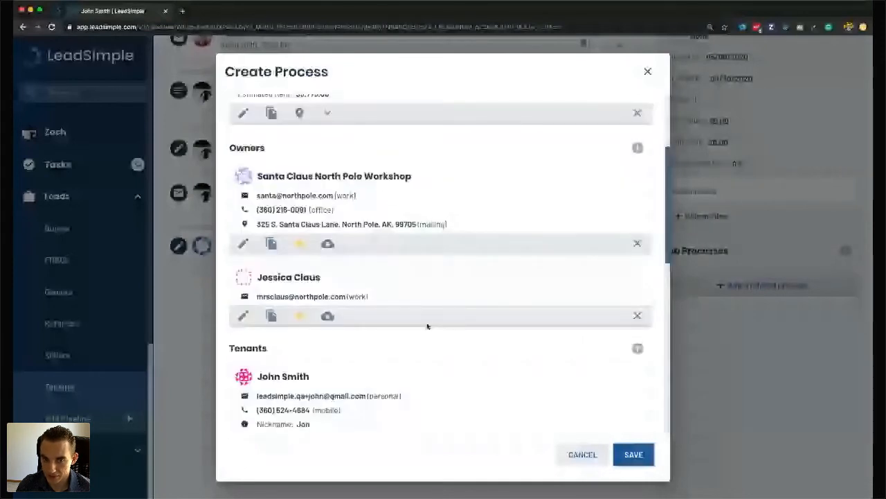
scroll(327, 294, down, 3)
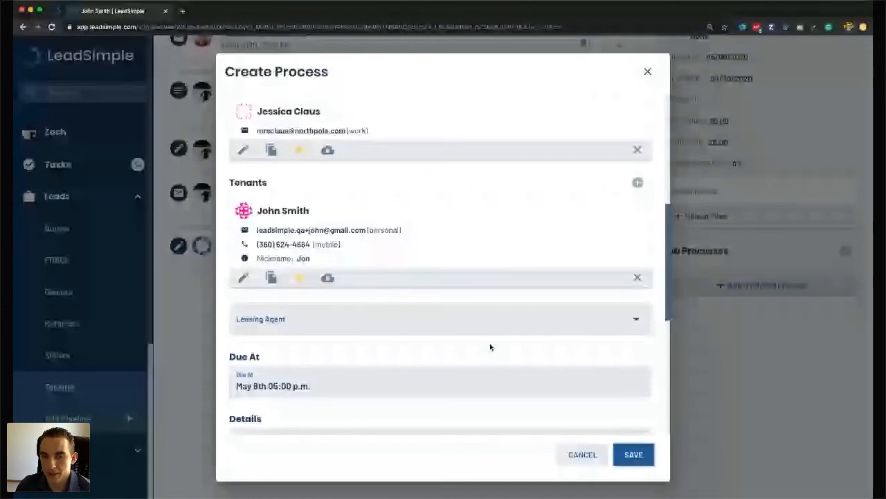
scroll(490, 346, down, 3)
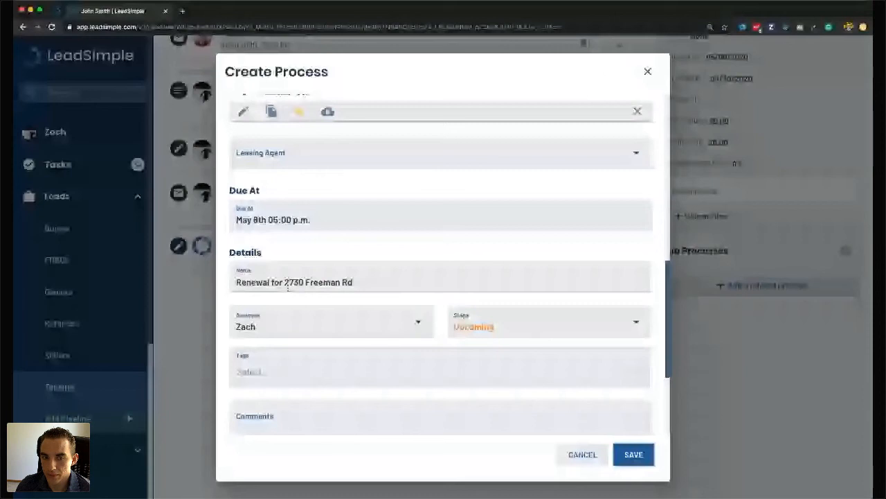
drag(285, 282, 372, 279)
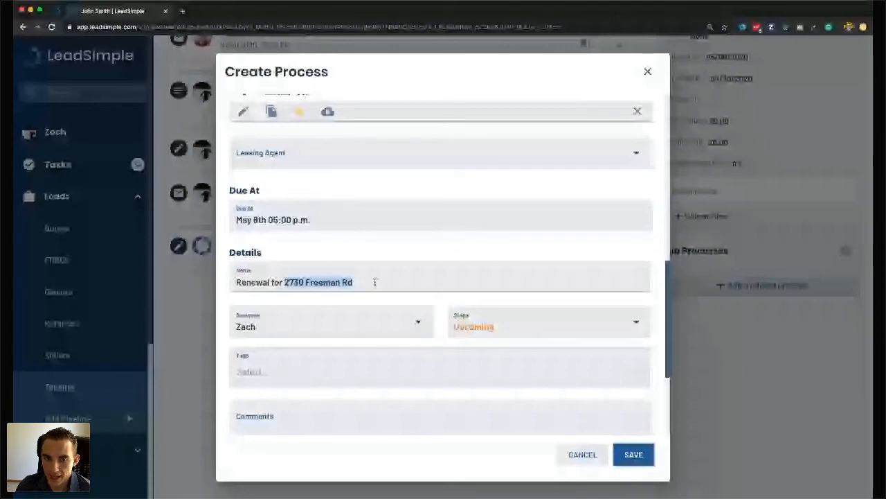
scroll(312, 340, down, 1)
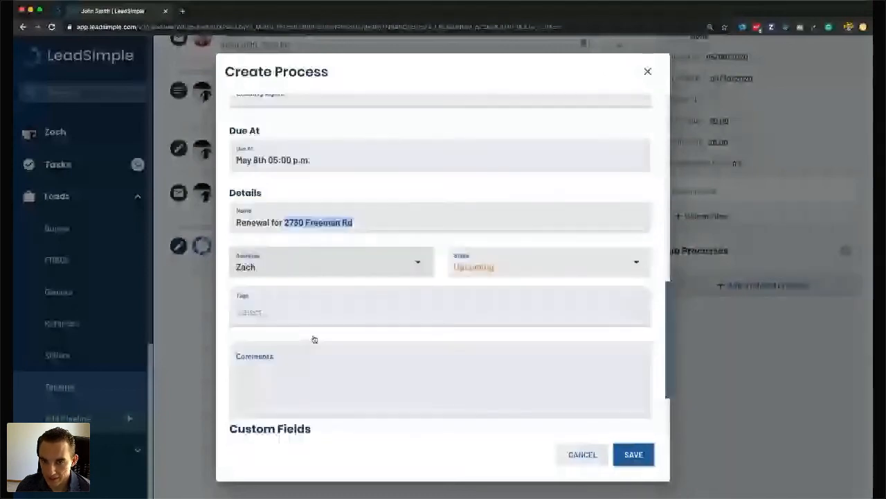
scroll(315, 265, down, 1)
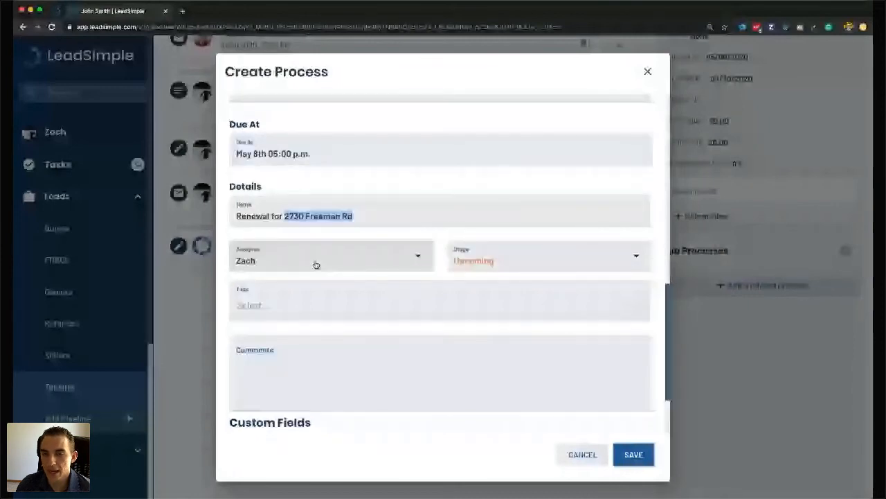
scroll(466, 234, down, 5)
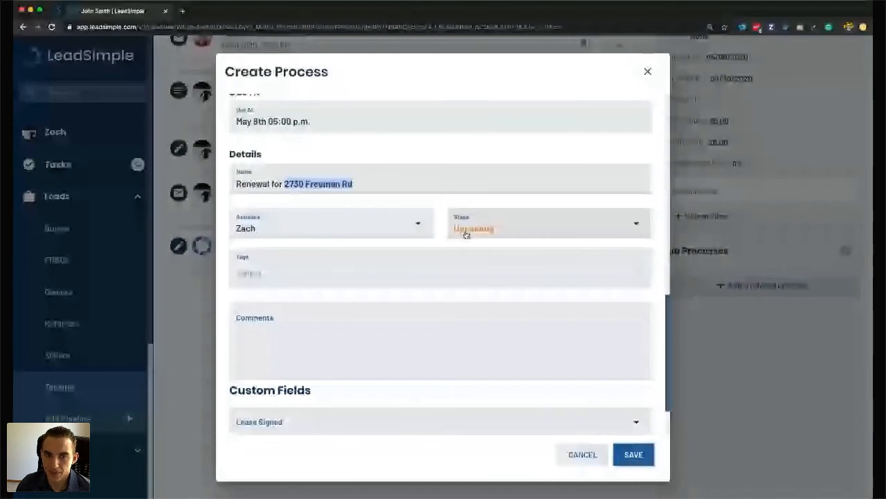
scroll(367, 295, down, 5)
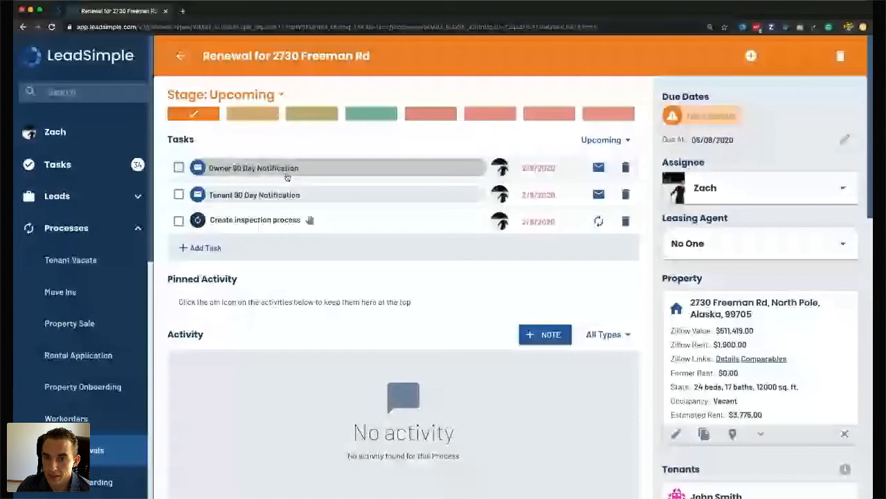
Change the Freeman Rd renewal's due date to August 1, 2020.
click(528, 166)
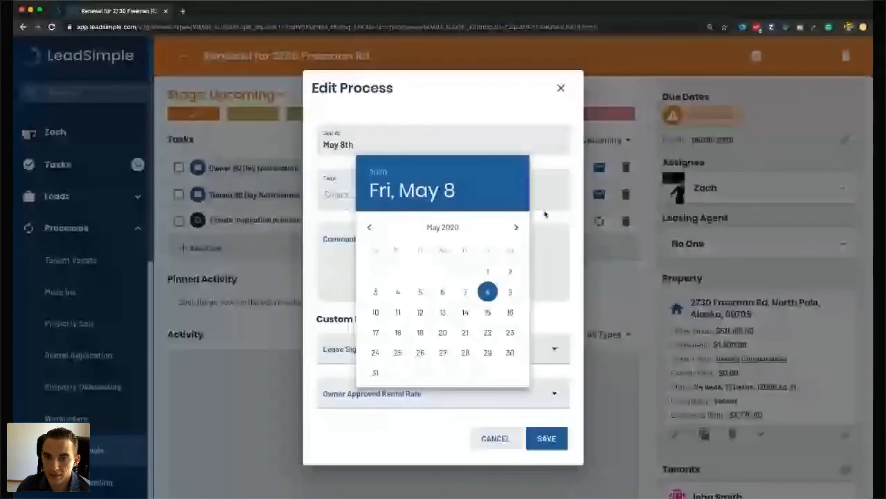
click(517, 227)
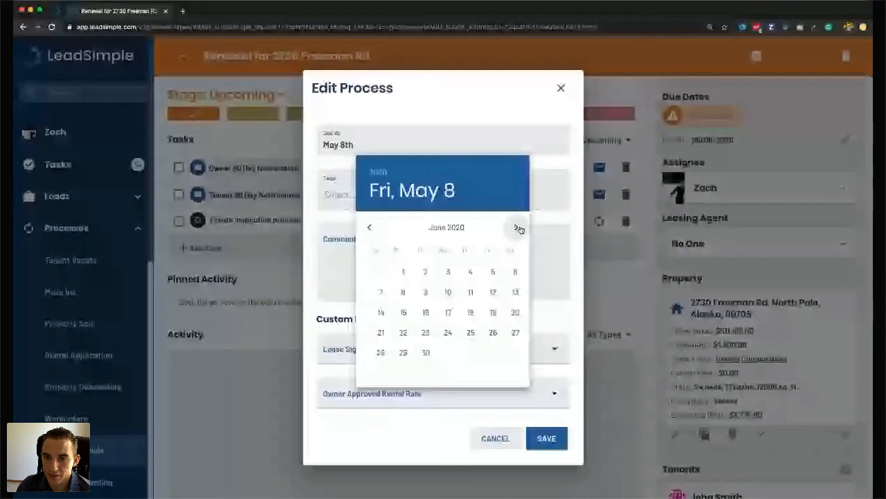
double_click(518, 228)
click(511, 272)
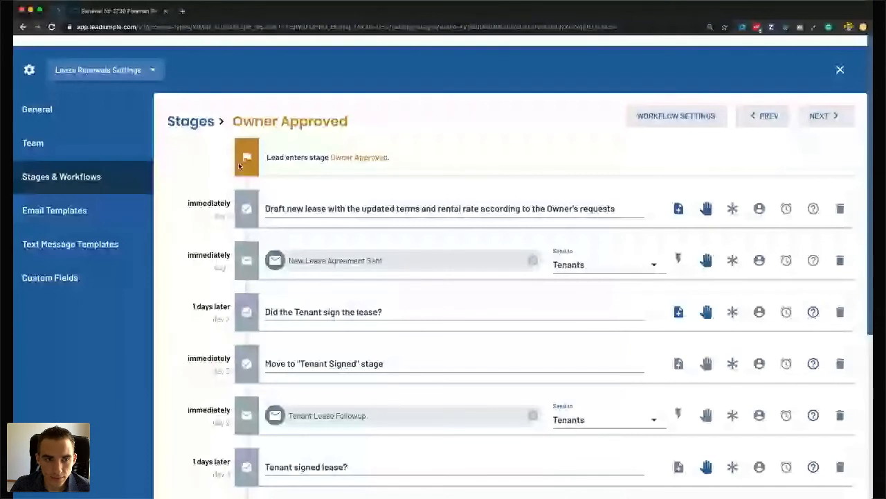
Limit the Upcoming workflow's automated messages to Monday through Friday, then return to the Freeman Rd renewal.
scroll(238, 165, down, 1)
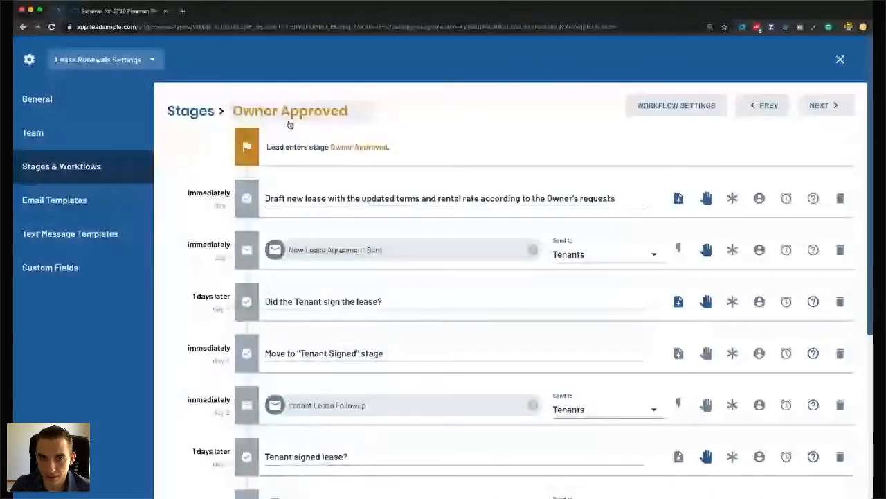
click(768, 105)
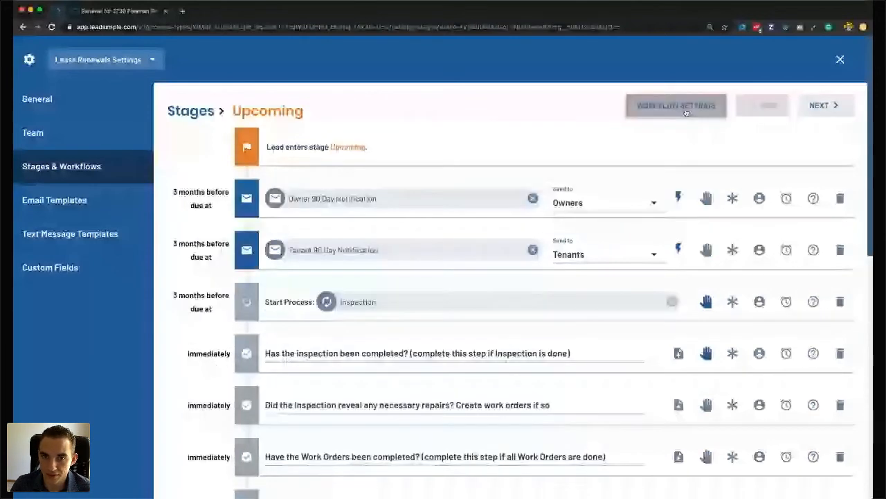
click(686, 112)
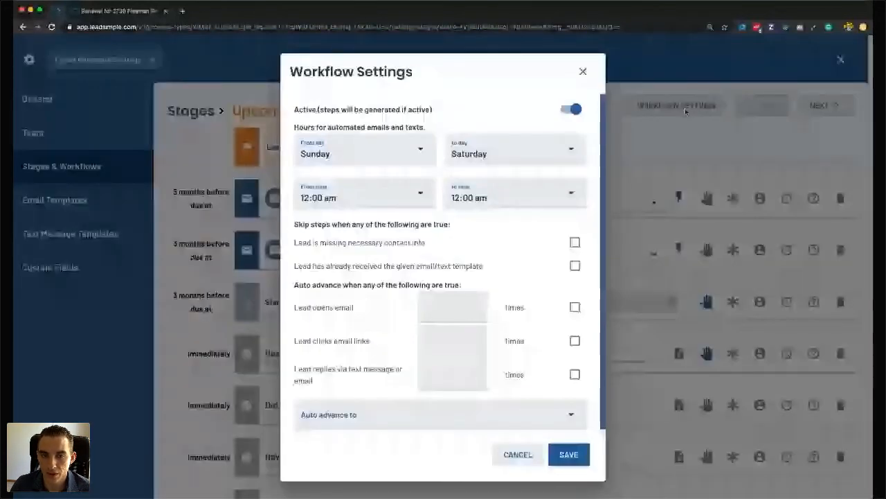
click(416, 152)
click(419, 164)
click(513, 145)
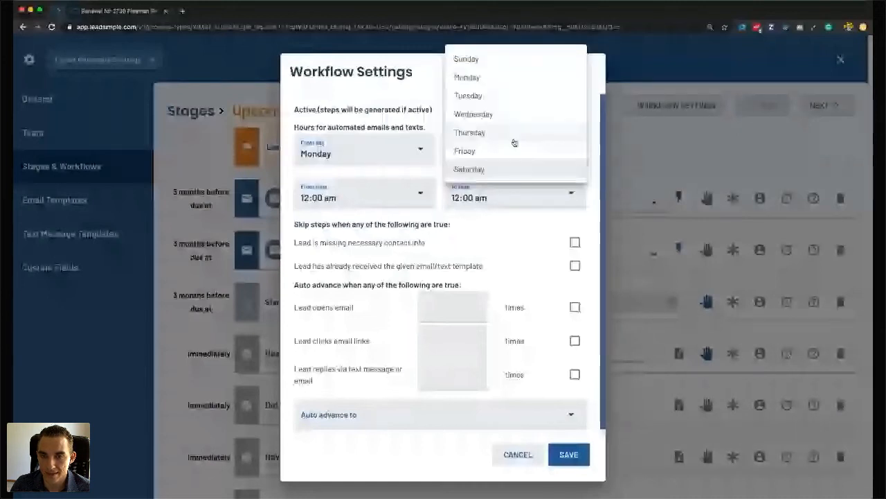
click(512, 149)
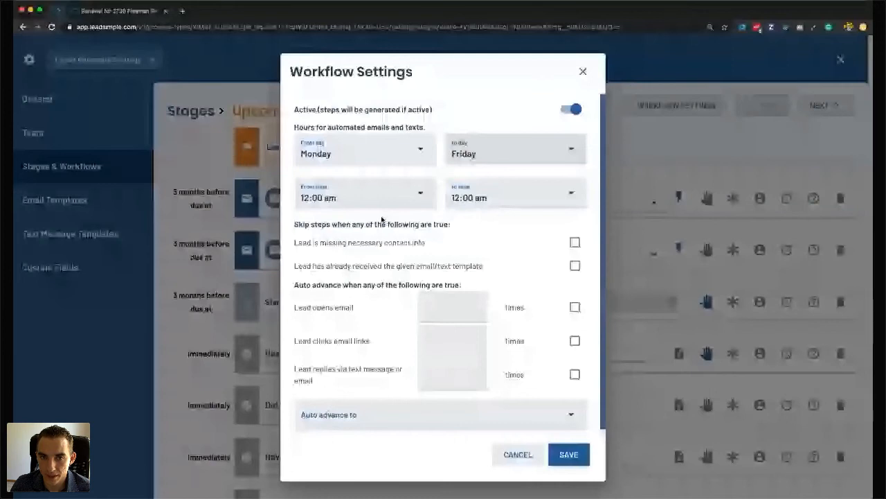
scroll(381, 219, down, 1)
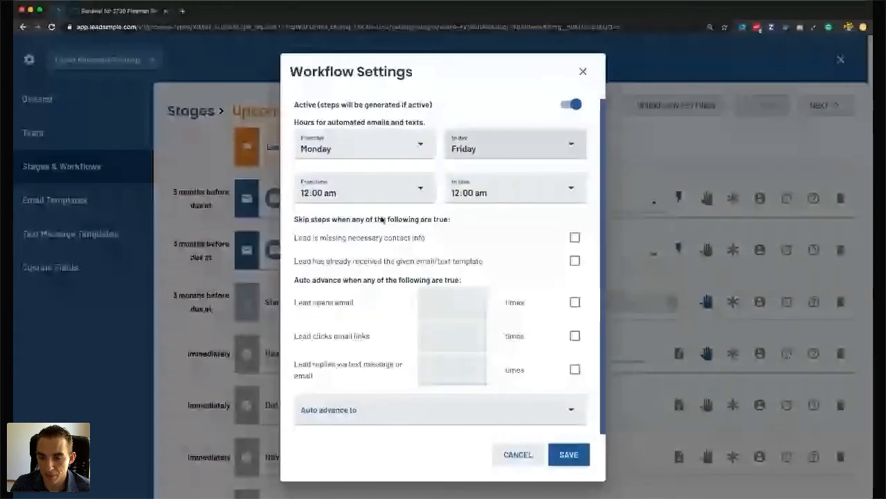
scroll(457, 79, up, 1)
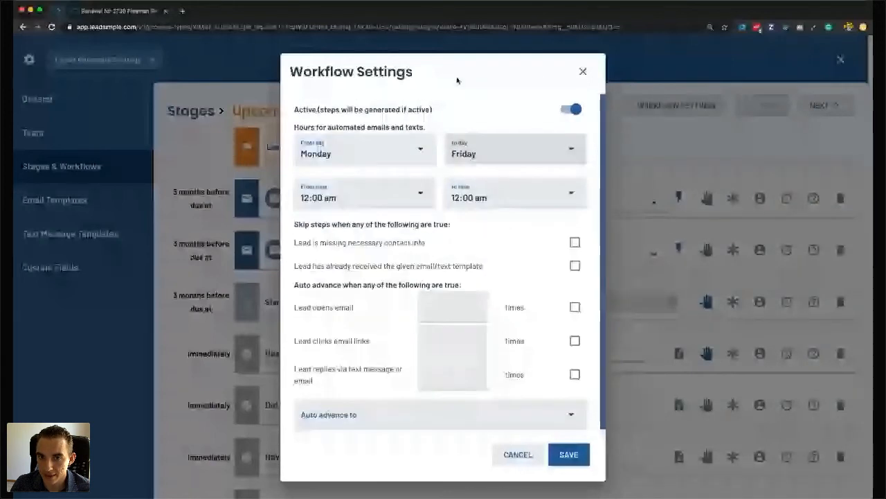
click(583, 71)
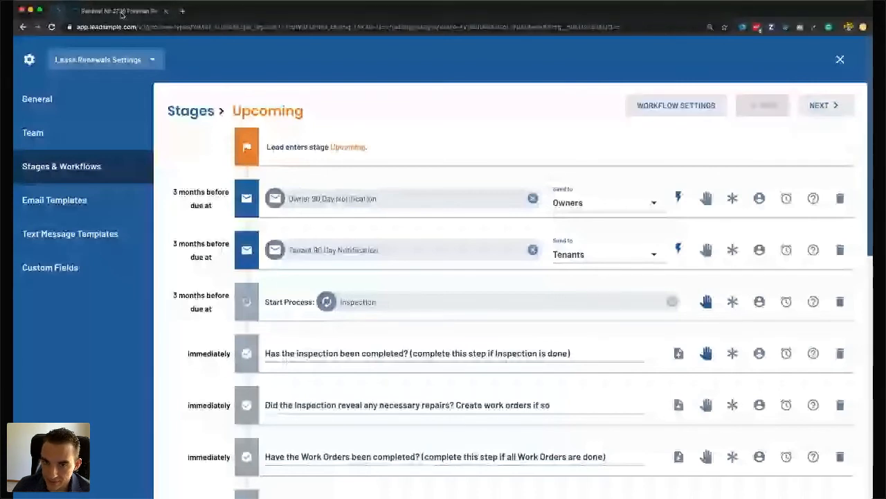
click(122, 15)
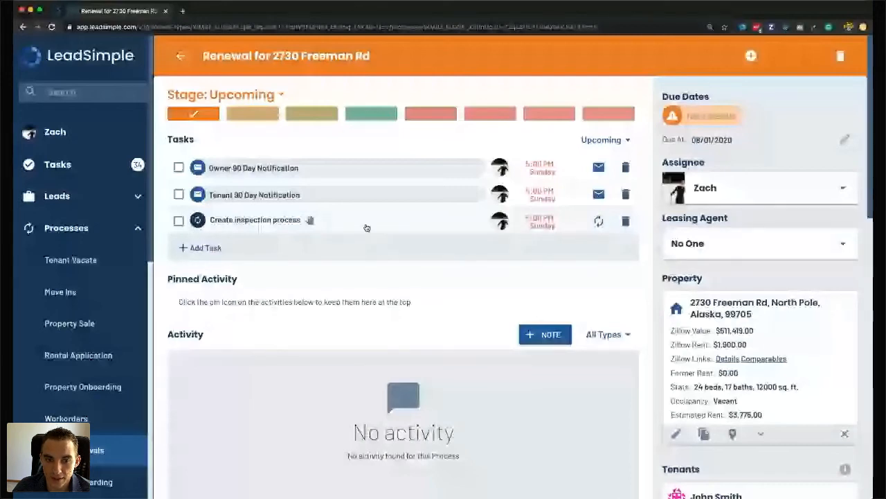
click(366, 228)
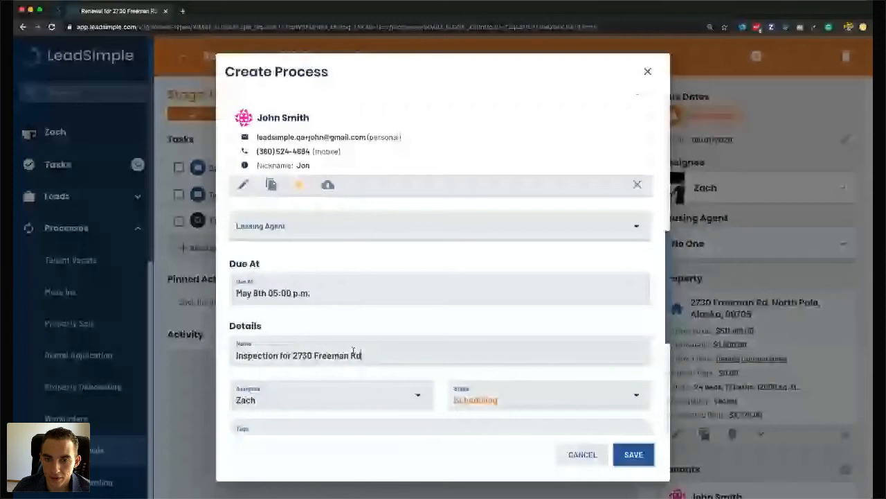
scroll(516, 293, down, 2)
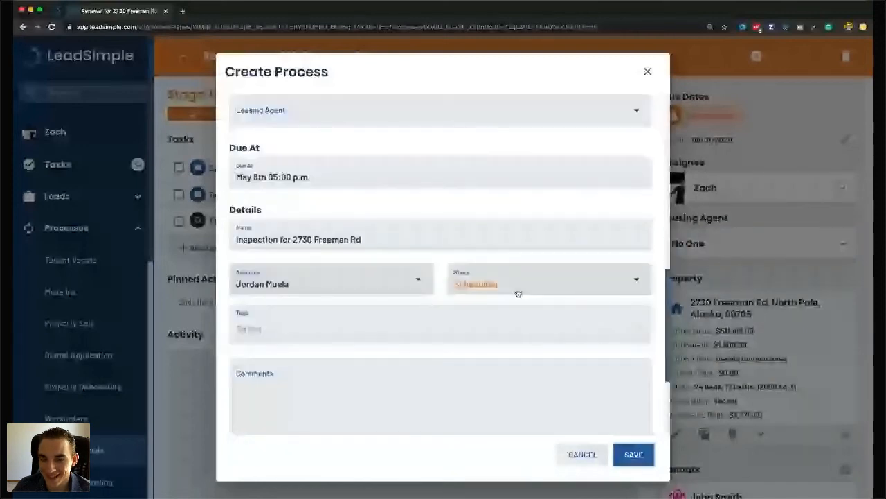
scroll(428, 326, down, 2)
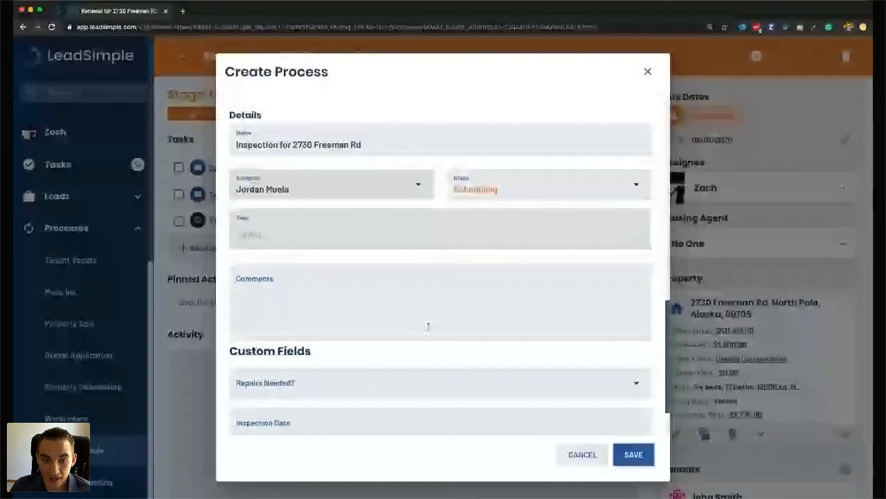
click(636, 455)
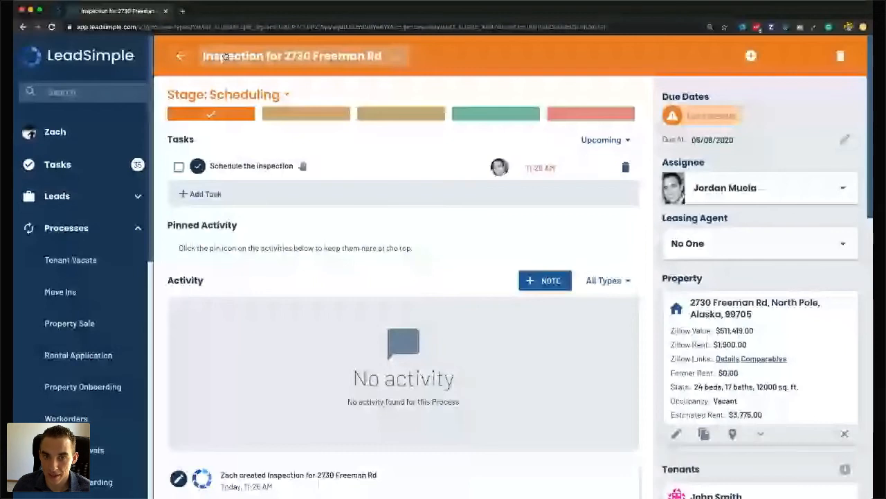
click(225, 56)
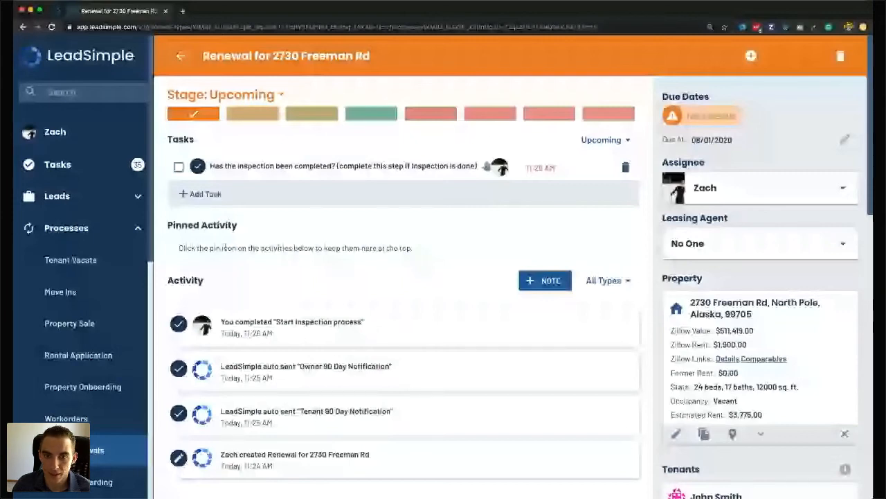
Return to the browser and review the inspection process, now at stage Inspection Completed.
key(super+Tab)
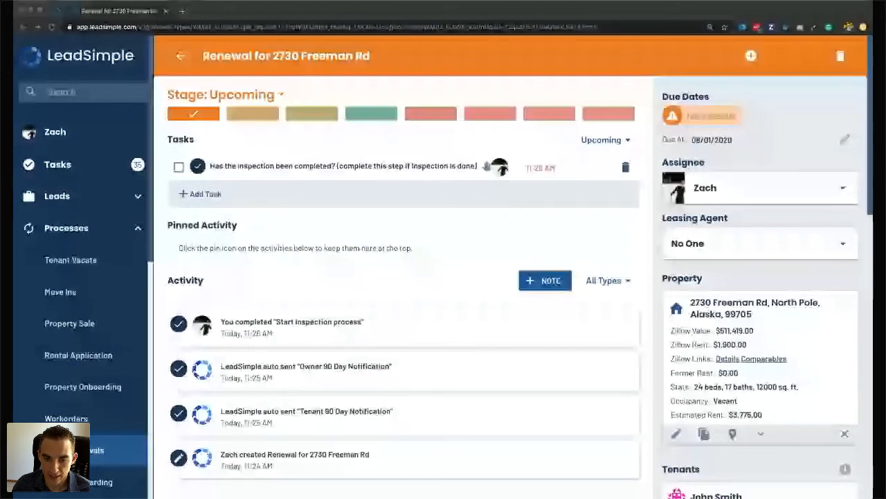
click(371, 360)
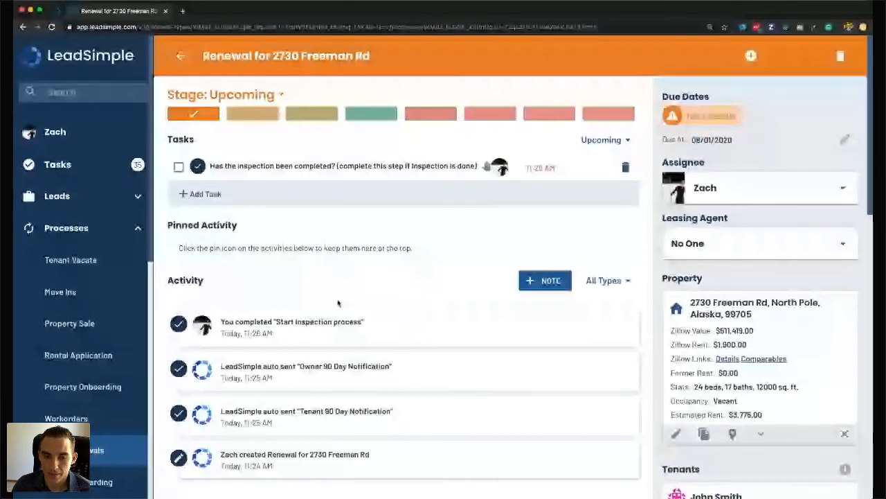
scroll(319, 291, down, 1)
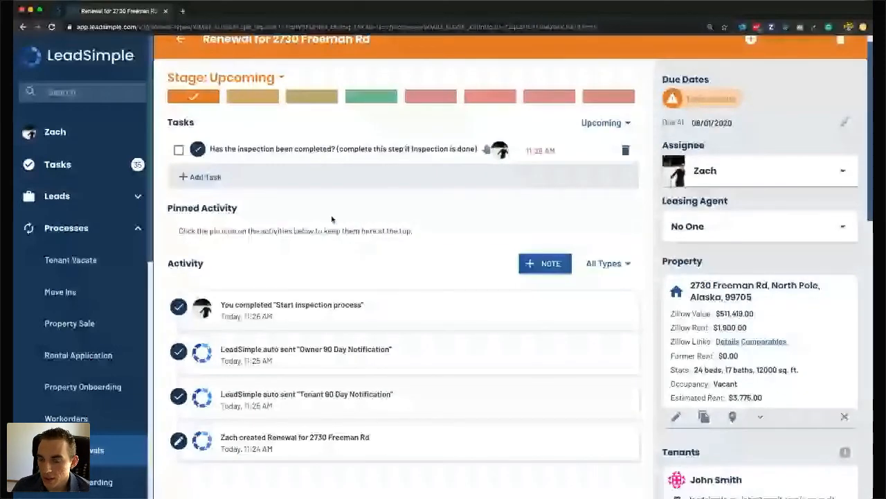
scroll(727, 335, down, 10)
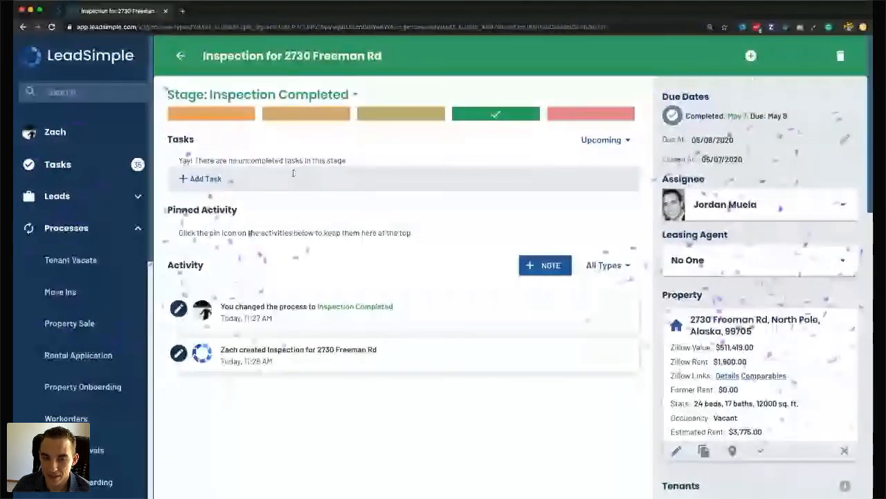
Highlight and then deselect the Inspection Completed entry in the activity feed.
triple_click(275, 307)
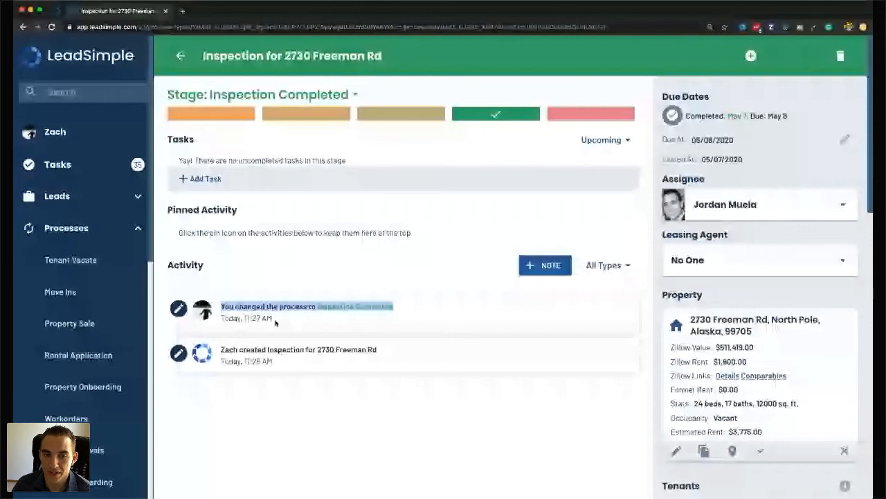
click(223, 304)
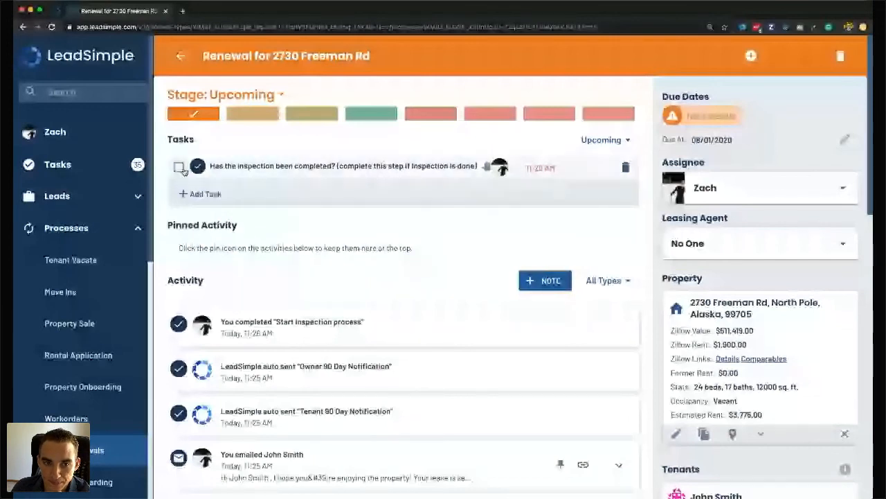
Check off 'Has the inspection been completed?' and review the five follow-up tasks.
click(178, 167)
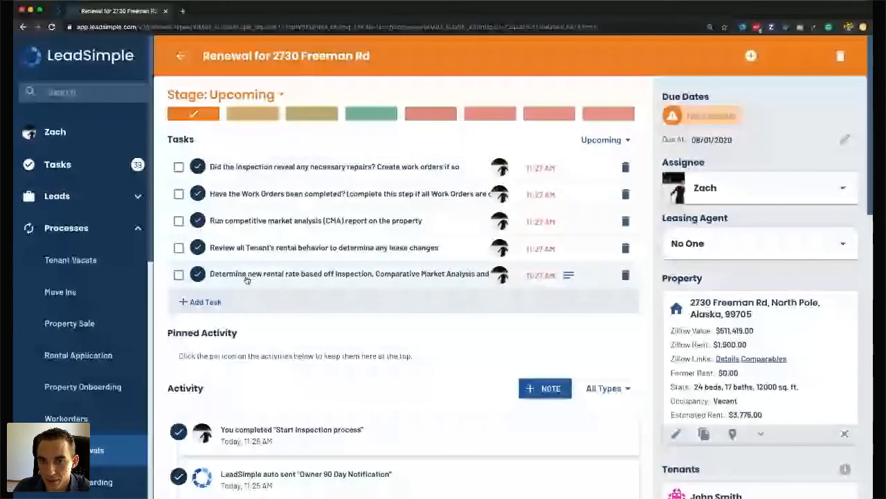
scroll(398, 172, down, 2)
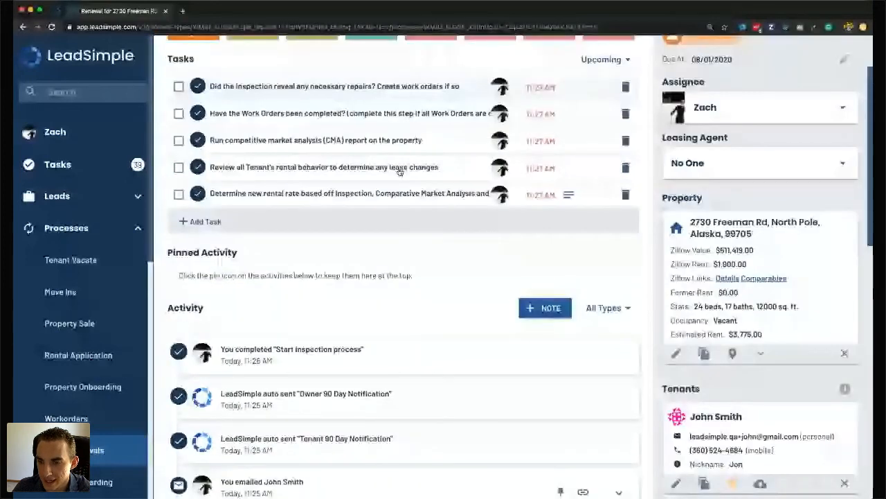
scroll(399, 171, up, 1)
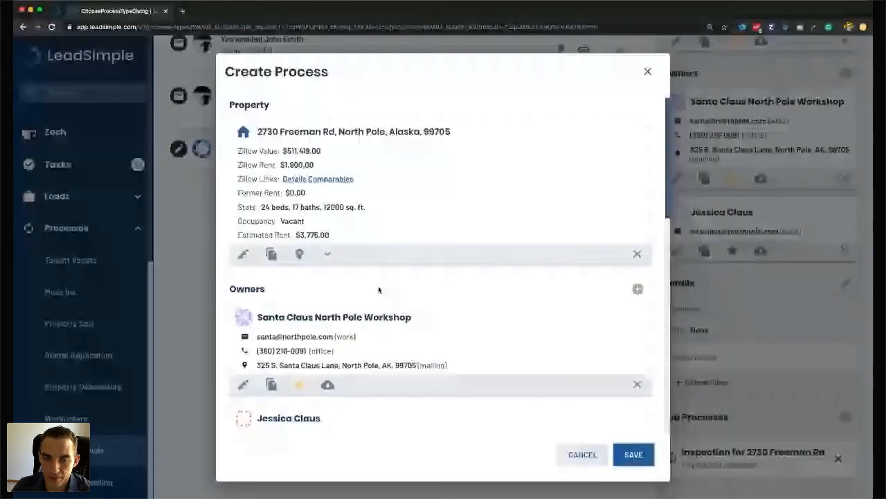
scroll(374, 298, down, 5)
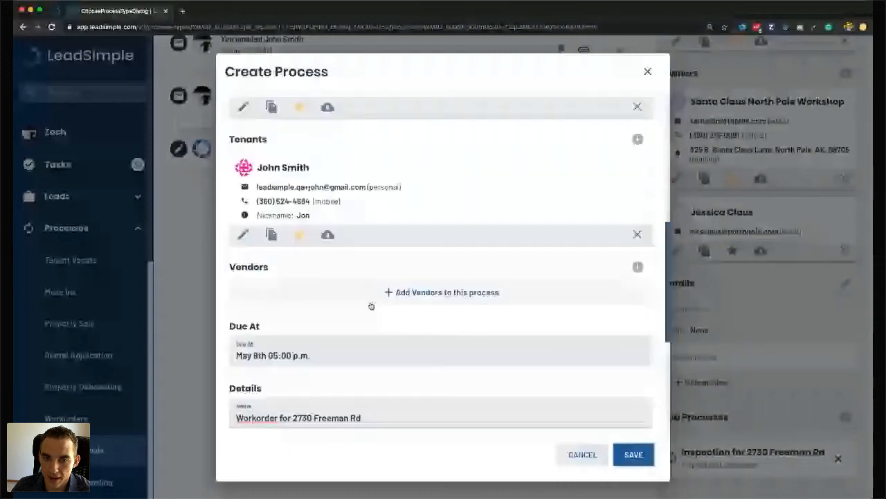
scroll(372, 305, down, 3)
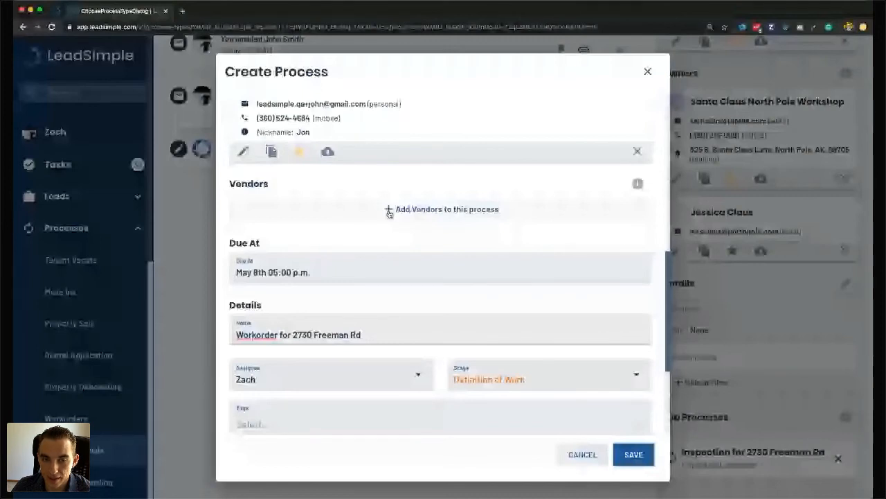
scroll(389, 213, down, 1)
click(312, 335)
click(263, 114)
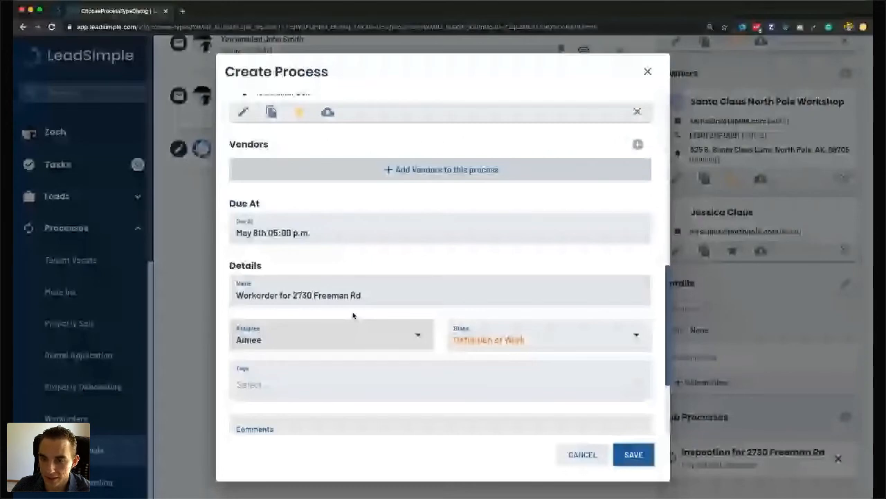
scroll(523, 275, down, 2)
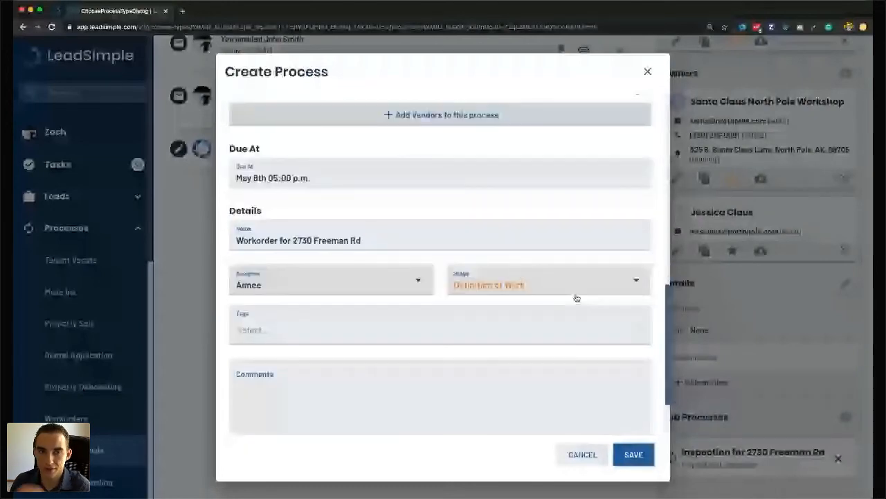
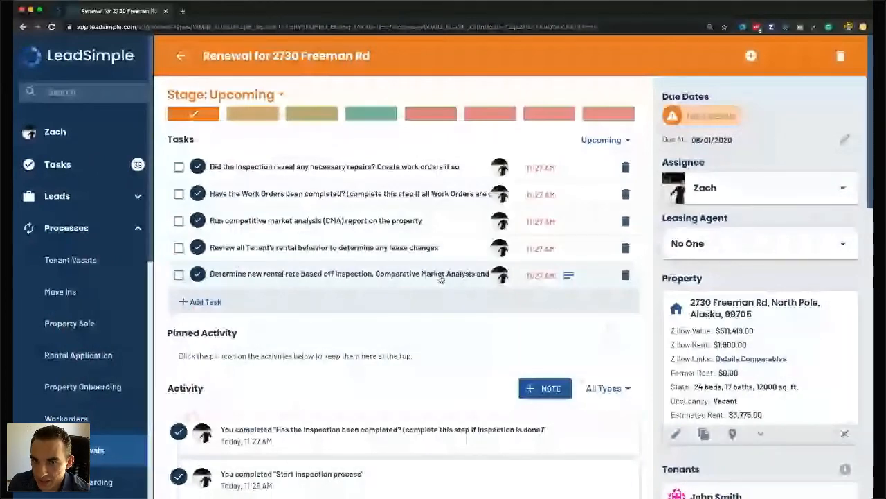
scroll(441, 279, down, 15)
scroll(698, 275, up, 10)
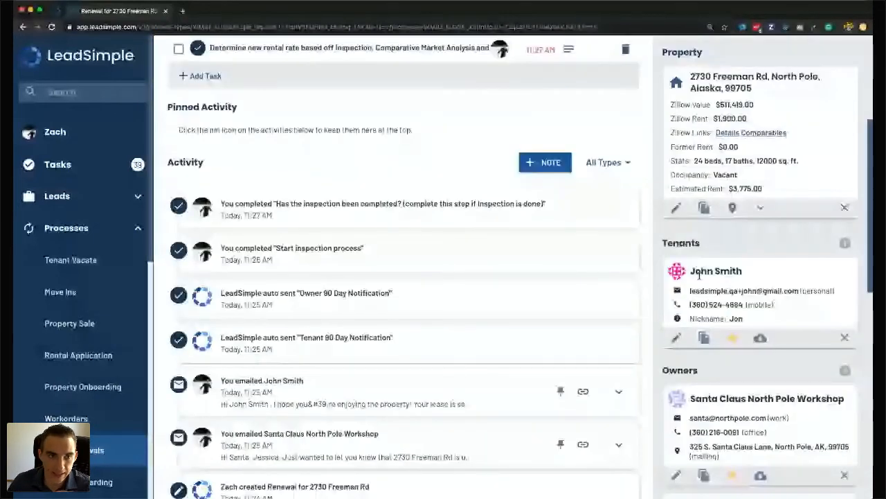
scroll(346, 173, up, 3)
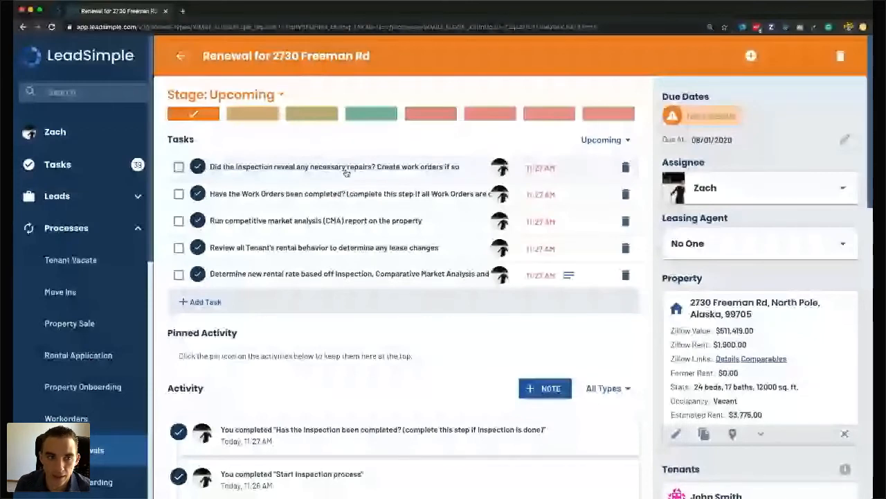
click(65, 93)
text(p)
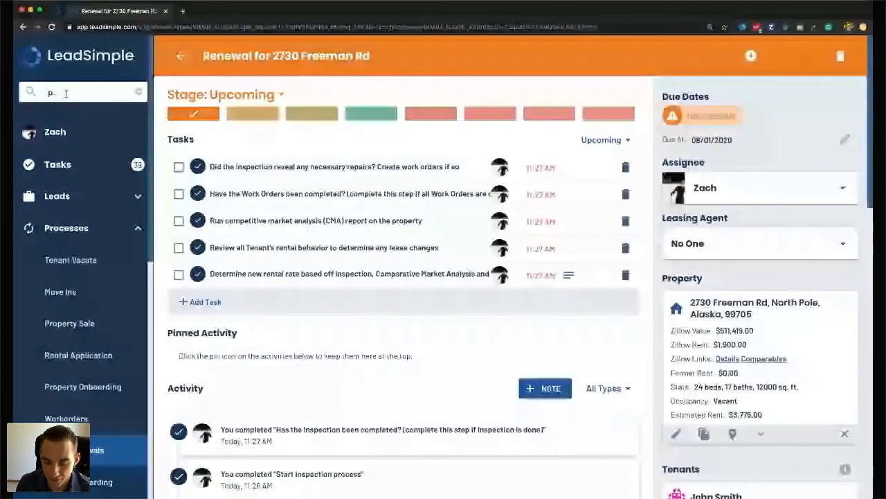
double_click(66, 93)
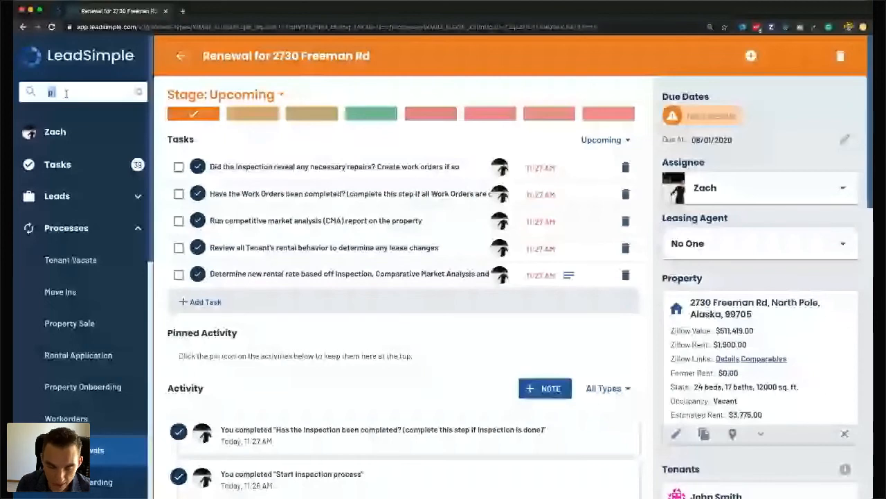
text(p)
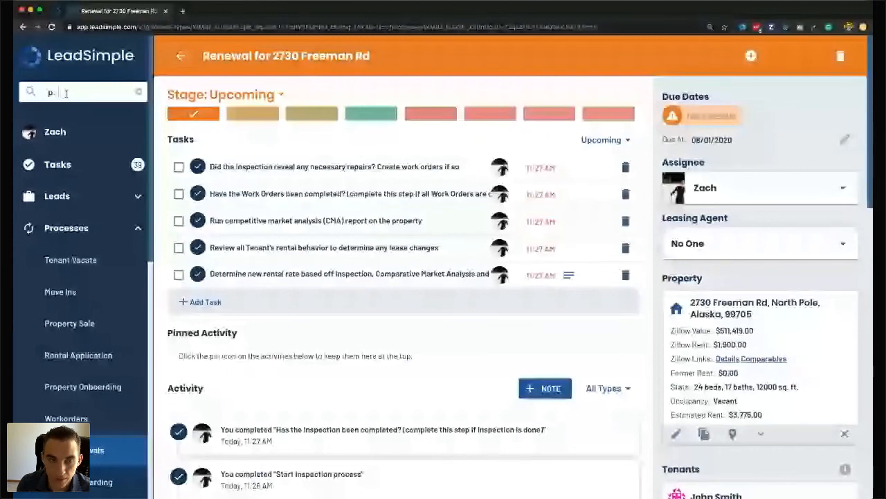
key(Return)
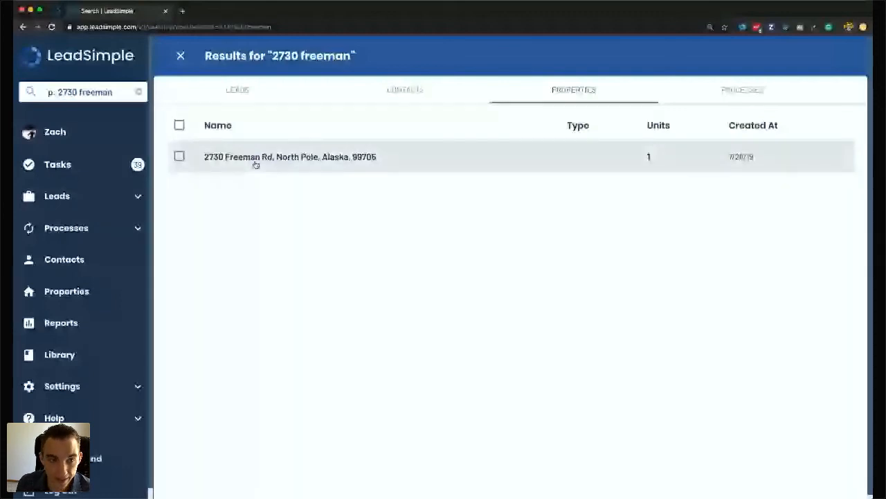
Correct the search text by removing the stray leading character and the colon.
click(53, 92)
key(BackSpace)
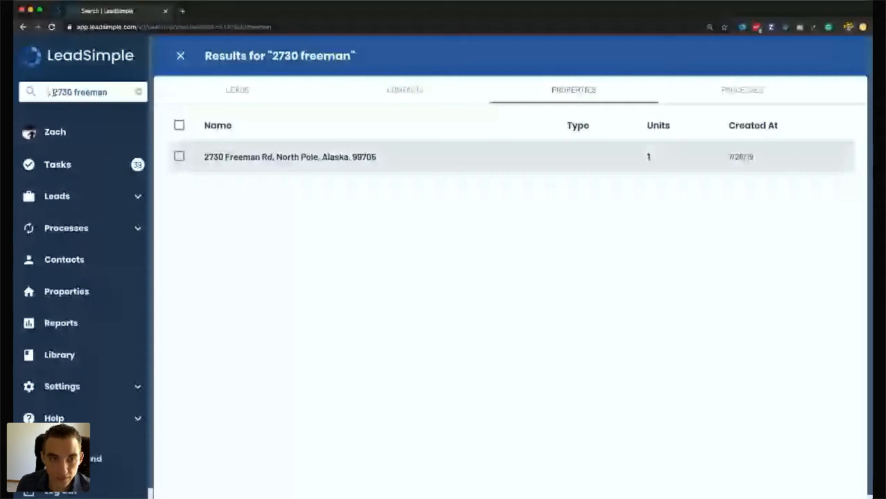
text(p)
key(Delete)
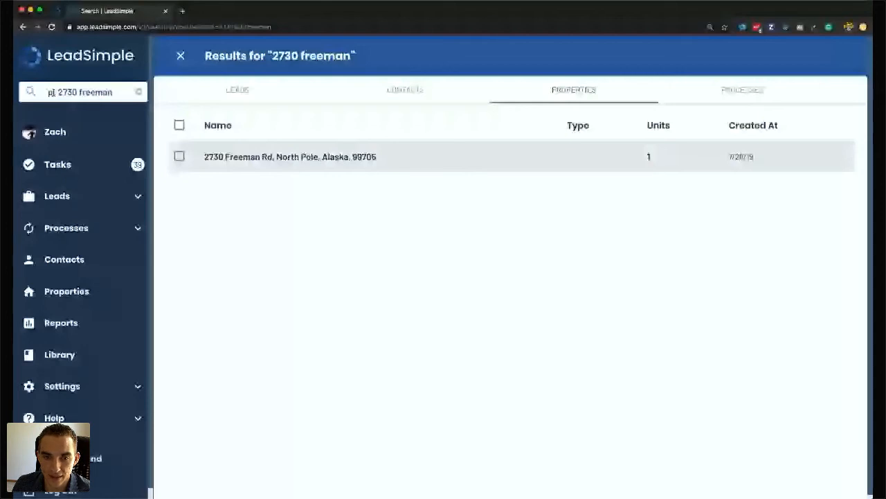
click(327, 157)
scroll(327, 200, down, 1)
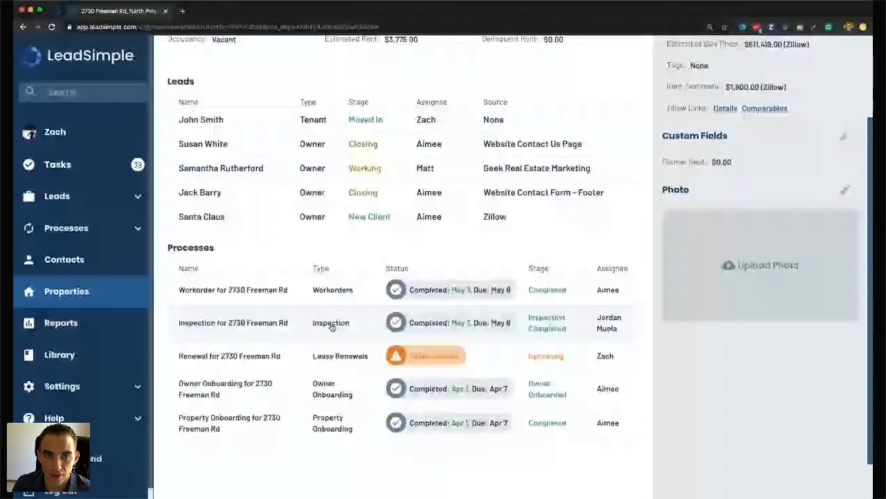
scroll(231, 358, up, 3)
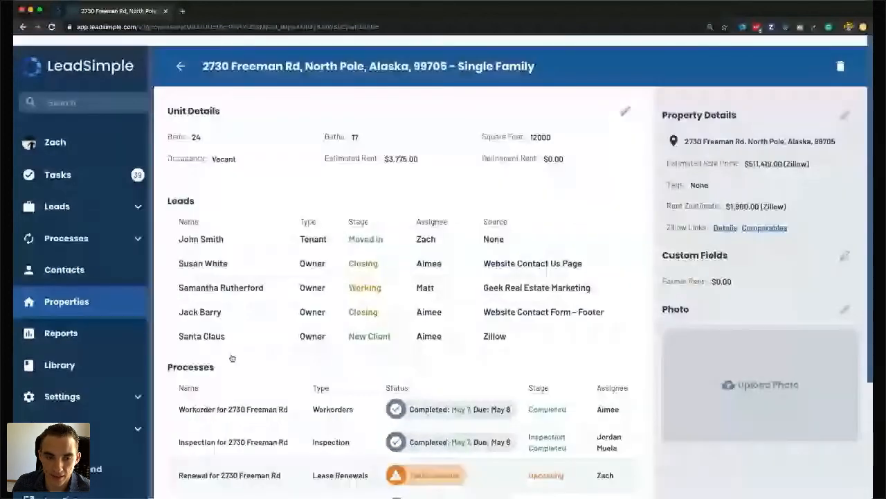
scroll(233, 350, down, 2)
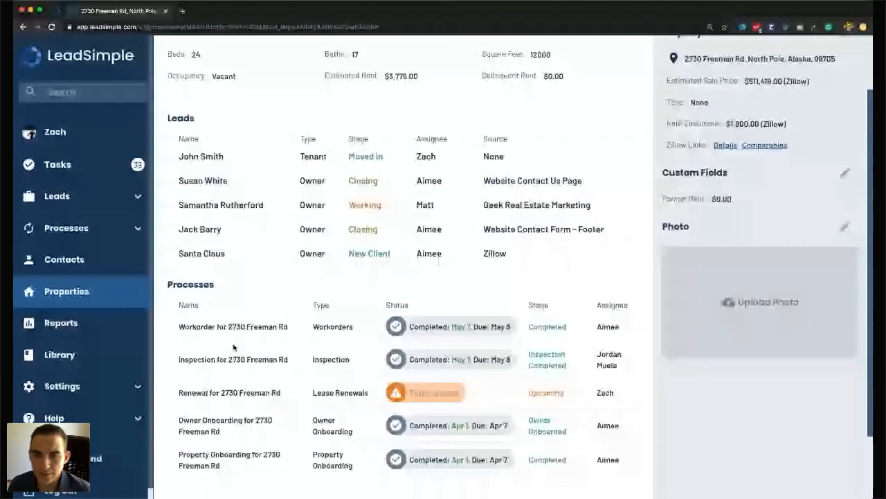
click(235, 392)
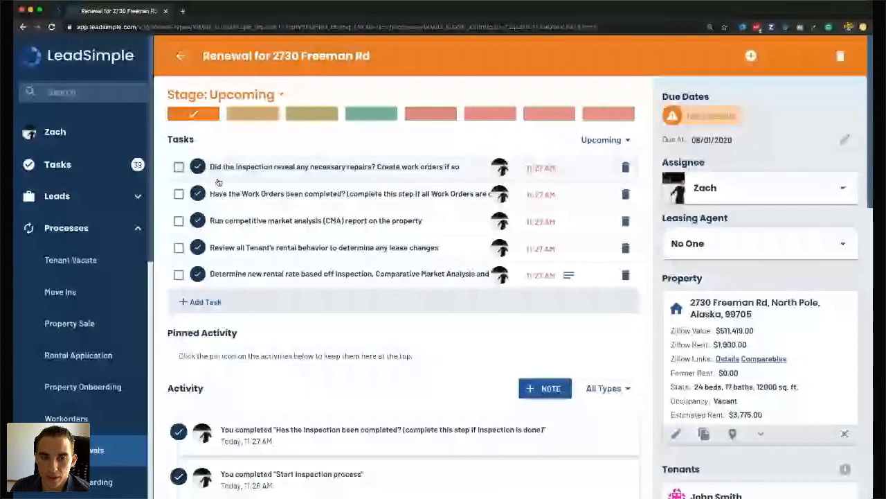
Complete the inspection repairs, competitive market analysis and tenant rental behavior review tasks, then edit property info.
click(179, 167)
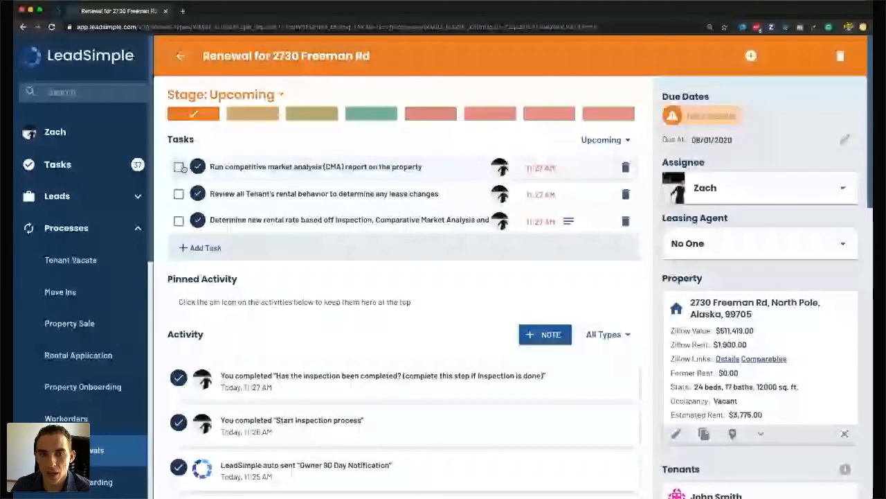
click(179, 167)
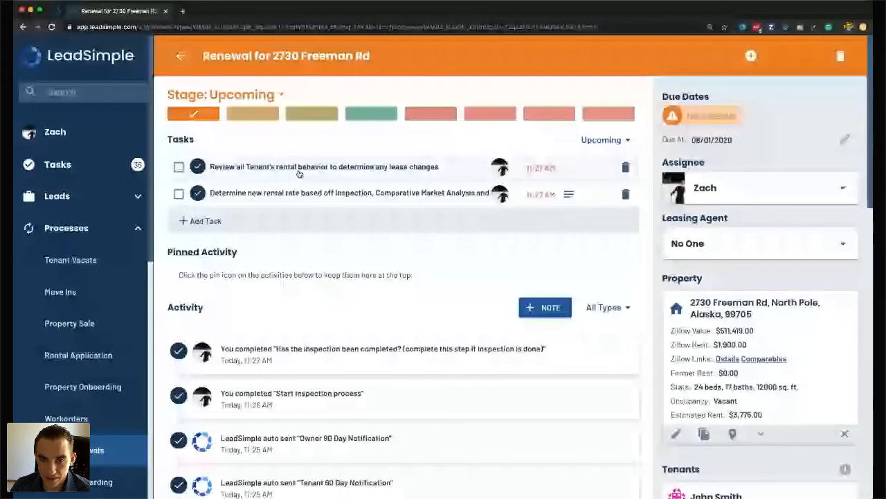
click(181, 168)
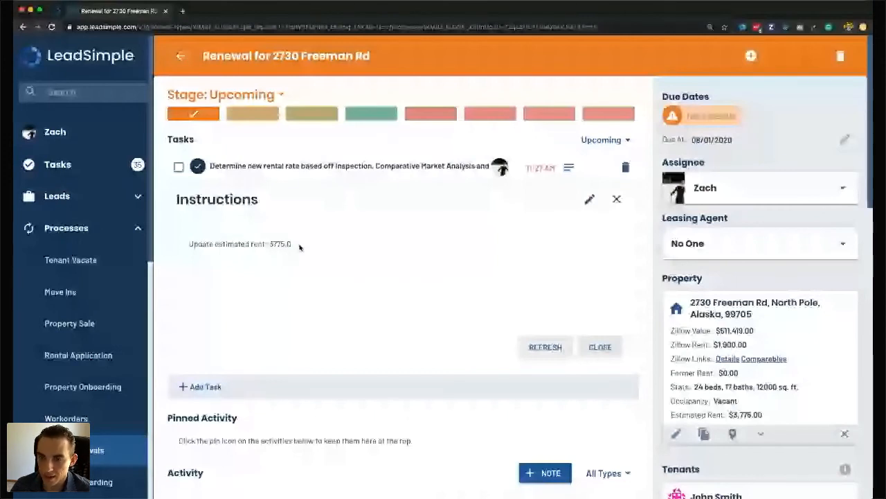
click(677, 434)
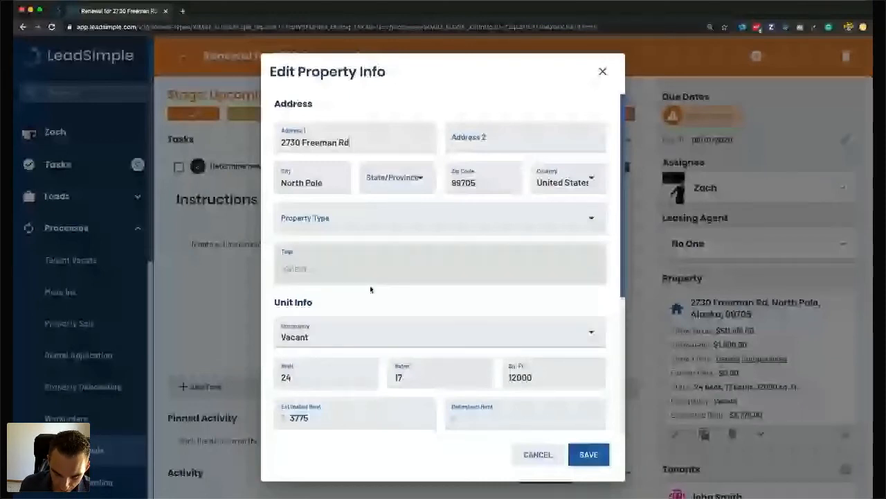
Change the property's estimated rent from 3775 to 3995 and save it.
double_click(299, 418)
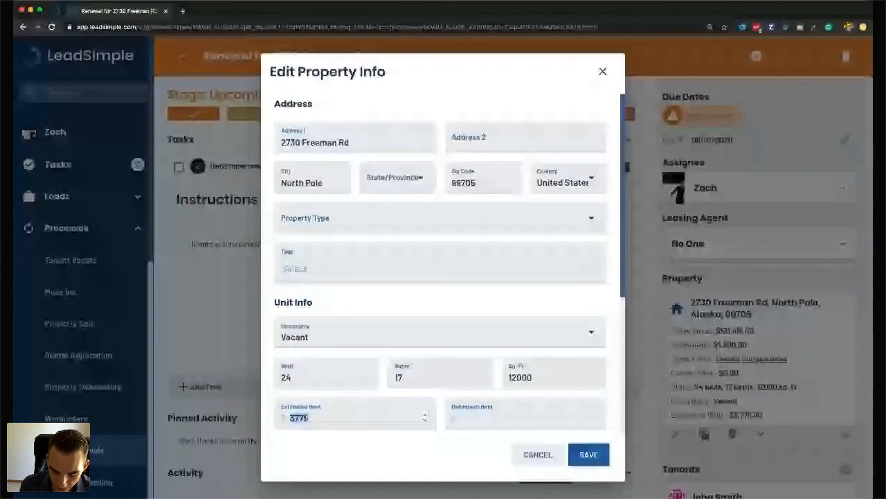
text(39)
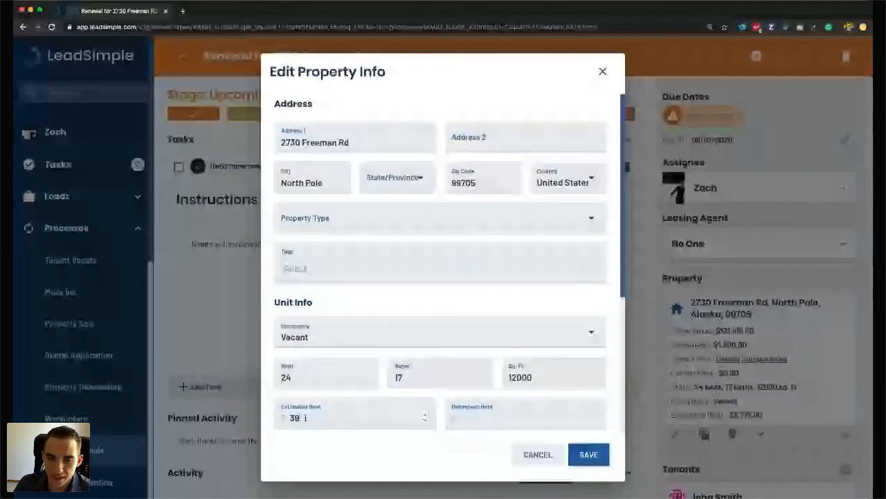
text(95)
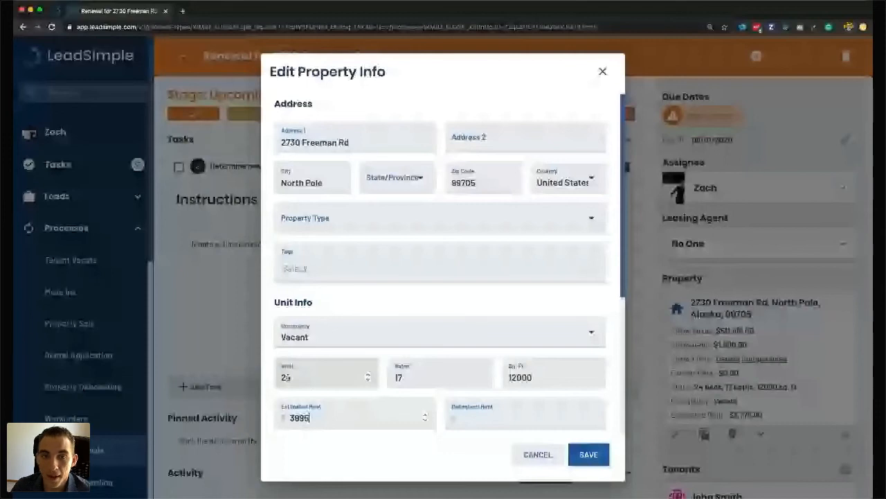
click(419, 378)
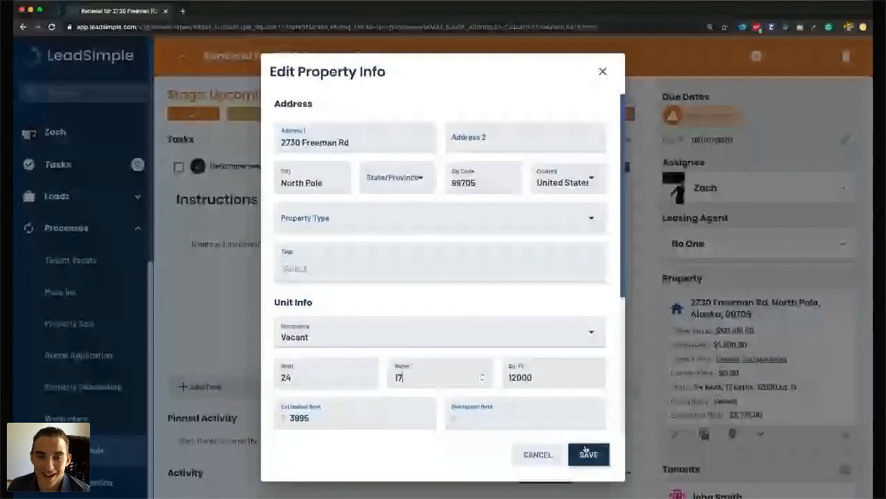
click(586, 453)
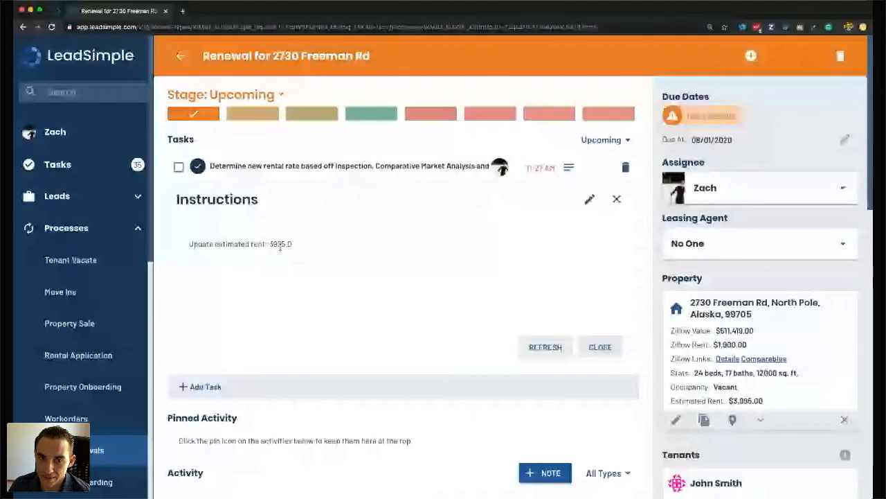
Add an 'ADD MORE INSTRUCTIONS!!' line atop the rental-rate task instructions and save them.
drag(192, 244, 247, 244)
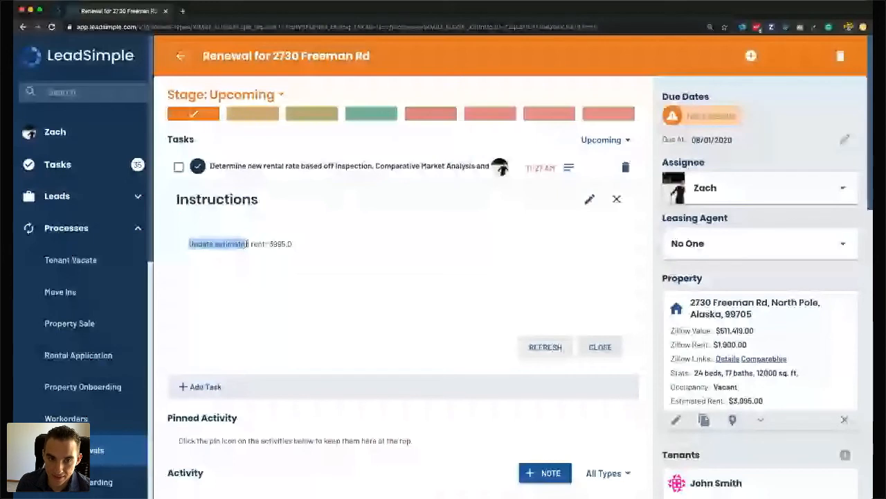
click(589, 199)
click(272, 274)
key(super+a)
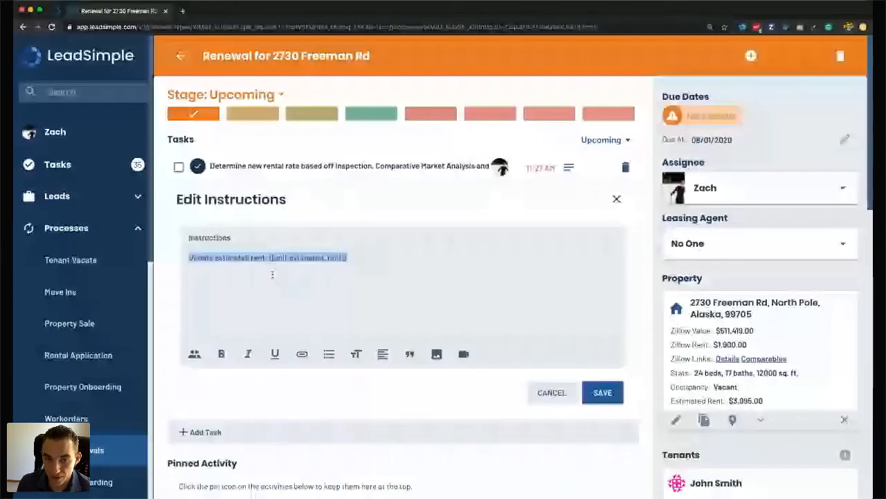
click(198, 257)
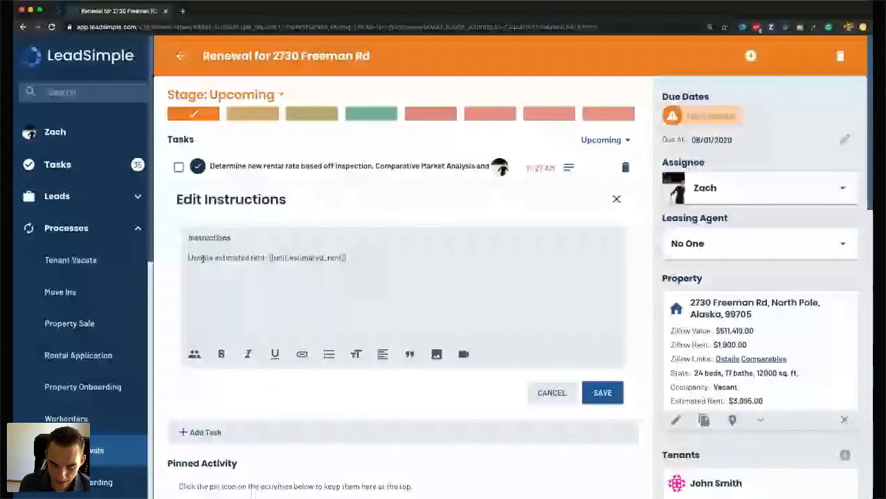
key(Return)
key(Up)
text(Add)
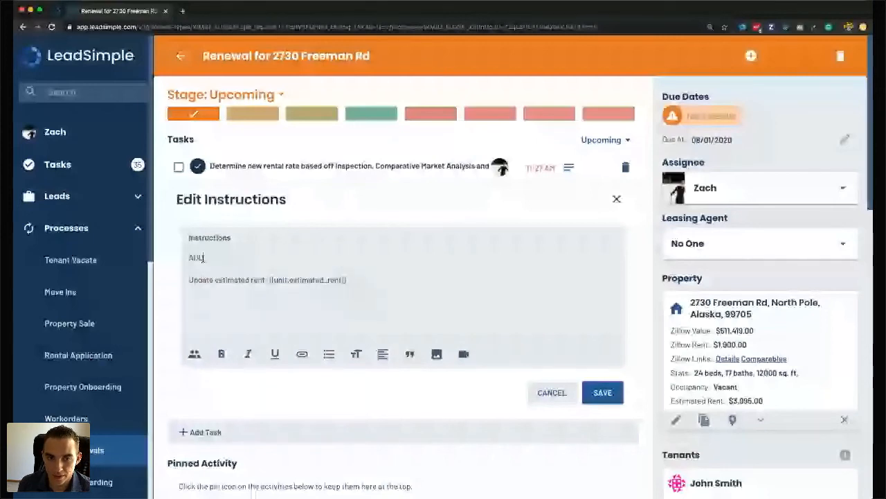
text( more instru)
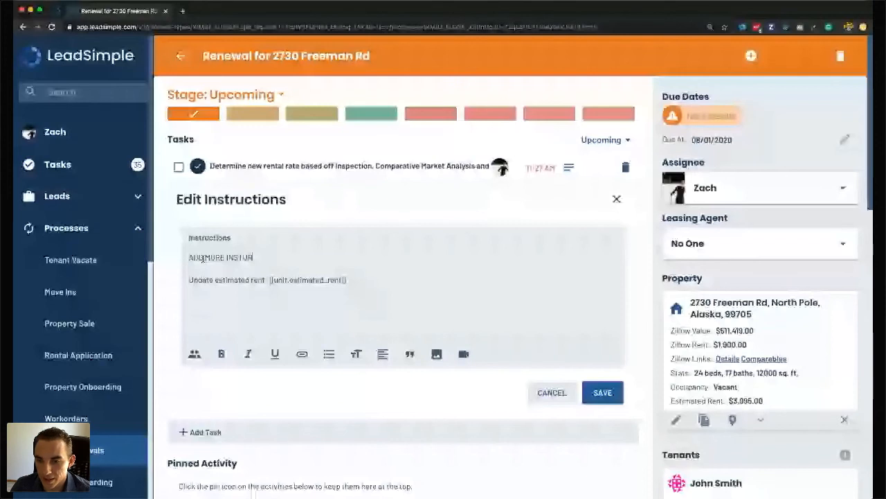
text(CTIONS!!)
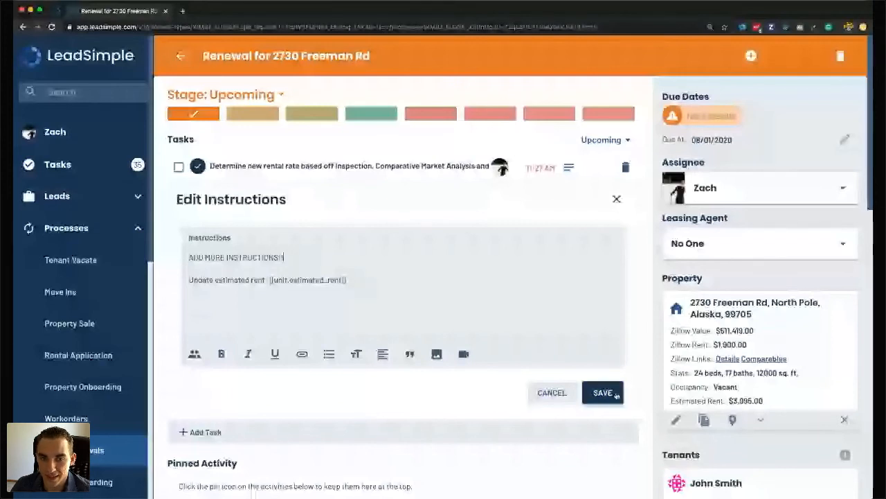
click(602, 392)
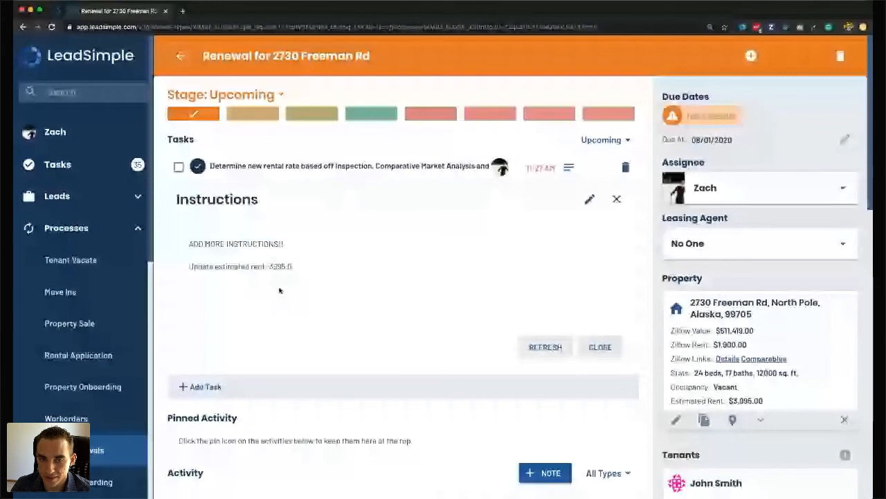
triple_click(280, 268)
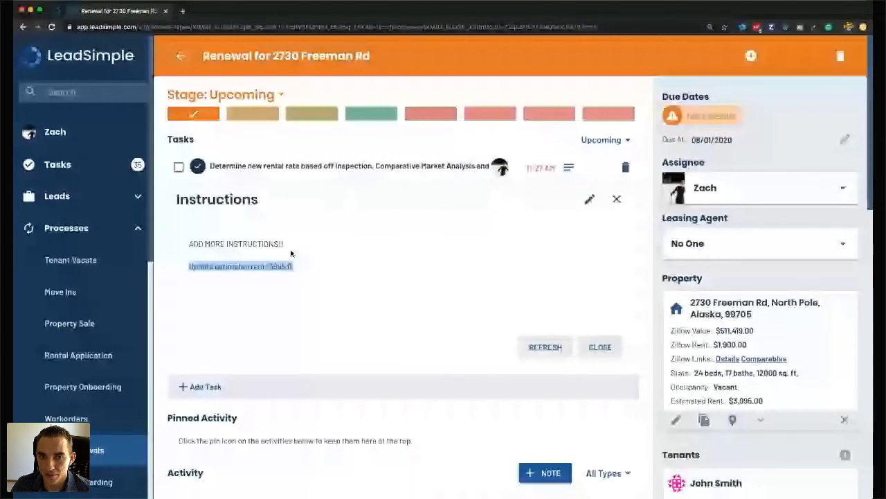
Complete the rental-rate task and send the Owner Rental Rate Approval email to the owner.
click(179, 168)
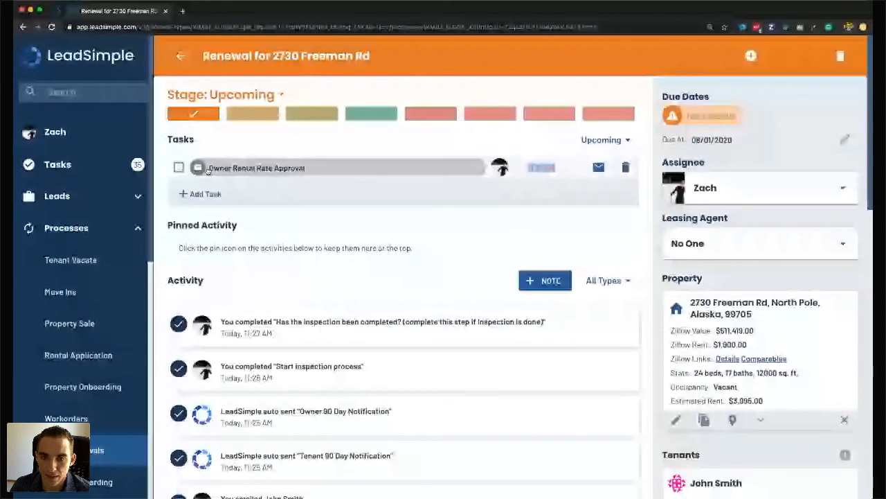
click(207, 169)
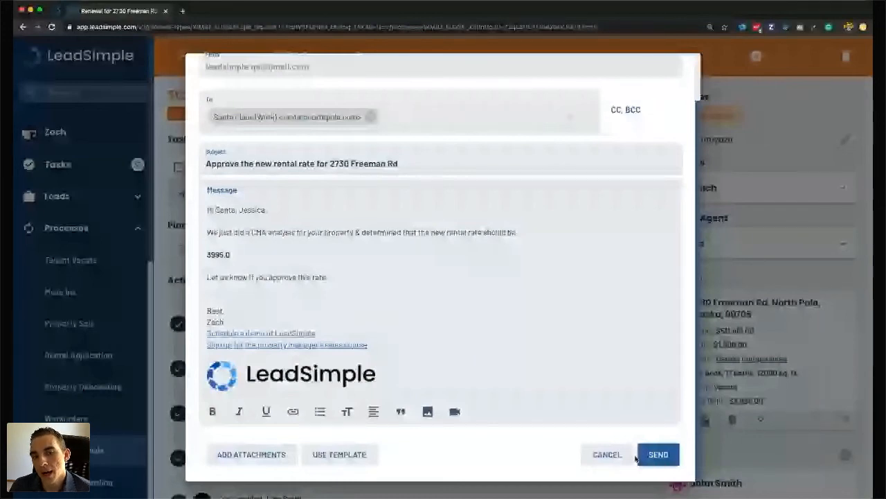
click(649, 454)
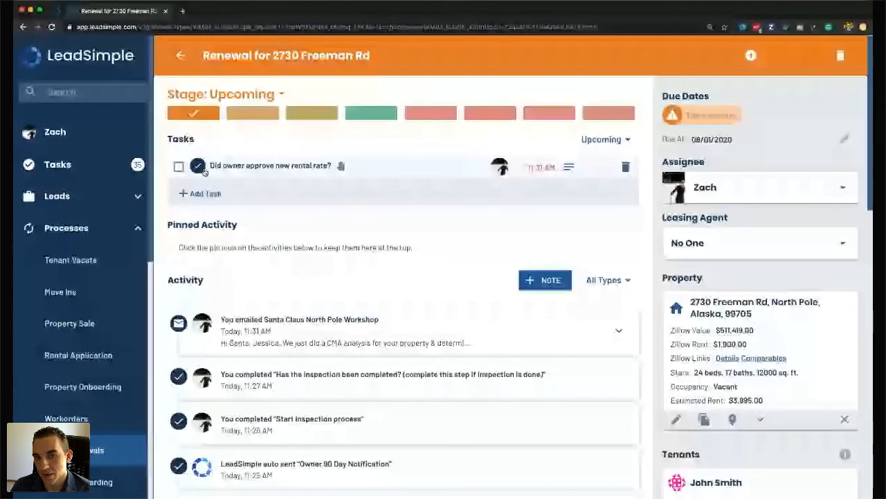
Set Owner Approved Rental Rate to Yes, save, and move the renewal to Owner Approved.
click(570, 169)
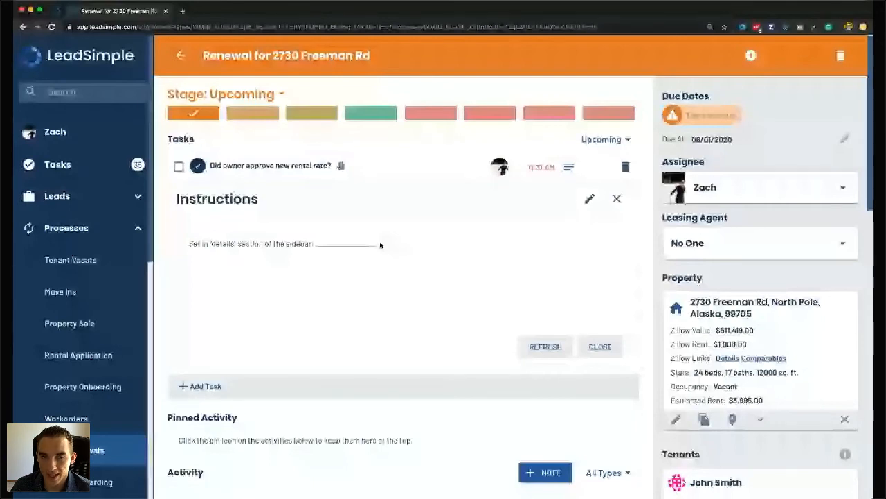
click(380, 244)
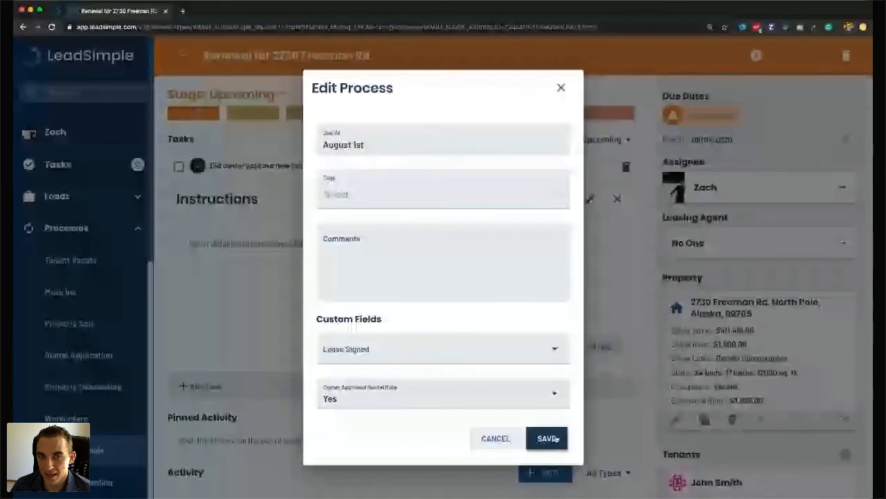
click(549, 438)
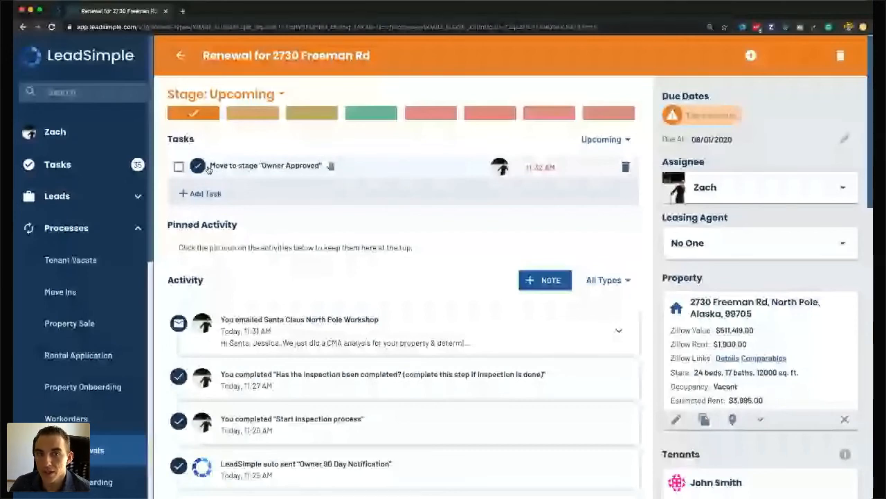
click(253, 113)
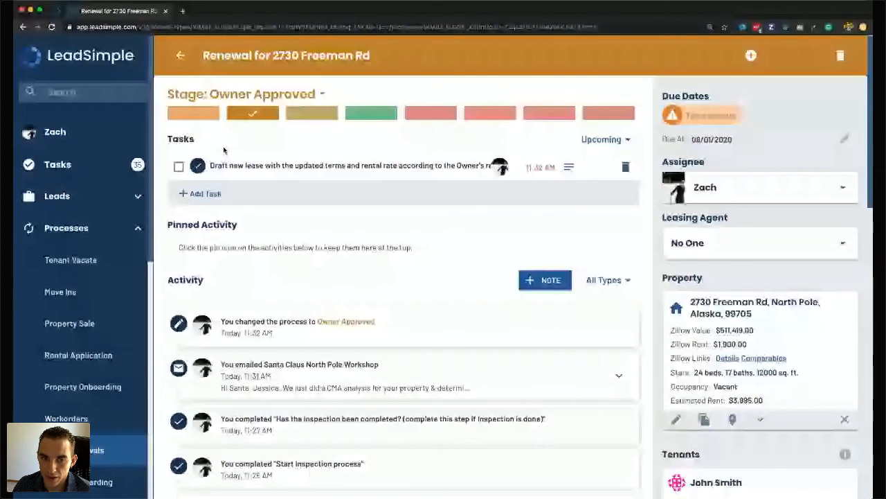
click(569, 167)
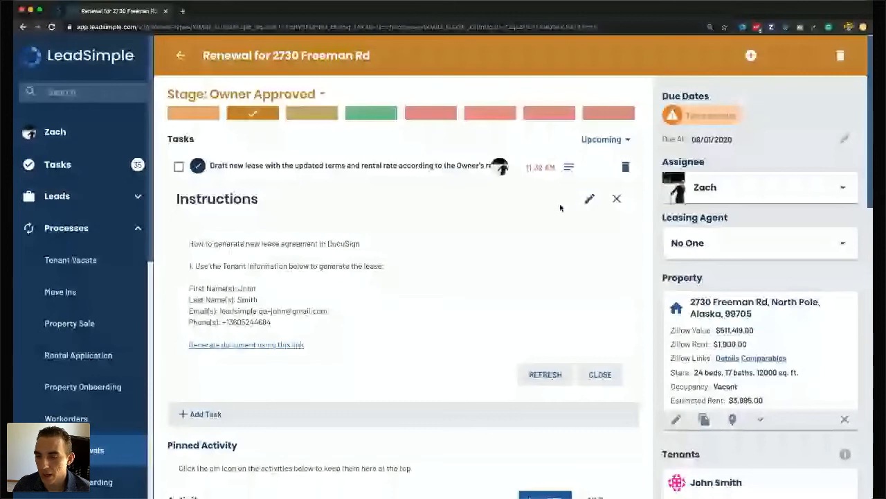
Complete the Draft new lease task and open the New Lease Agreement Sent email to the tenant.
click(589, 199)
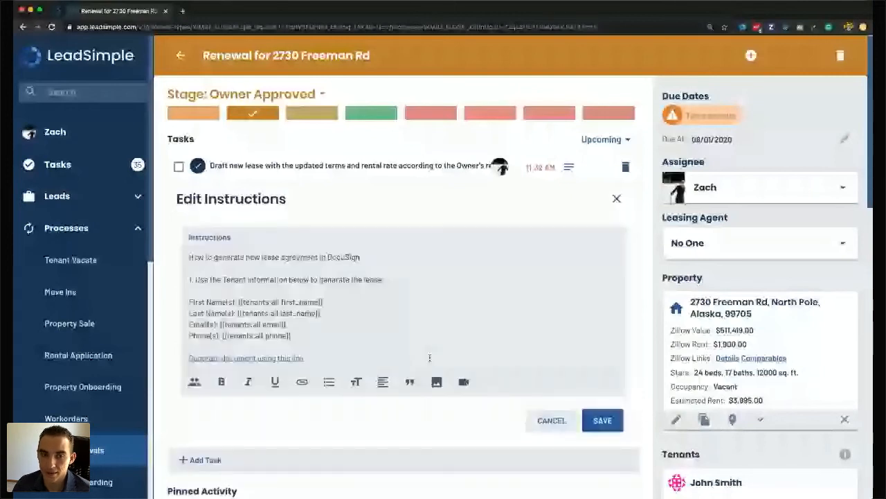
click(562, 414)
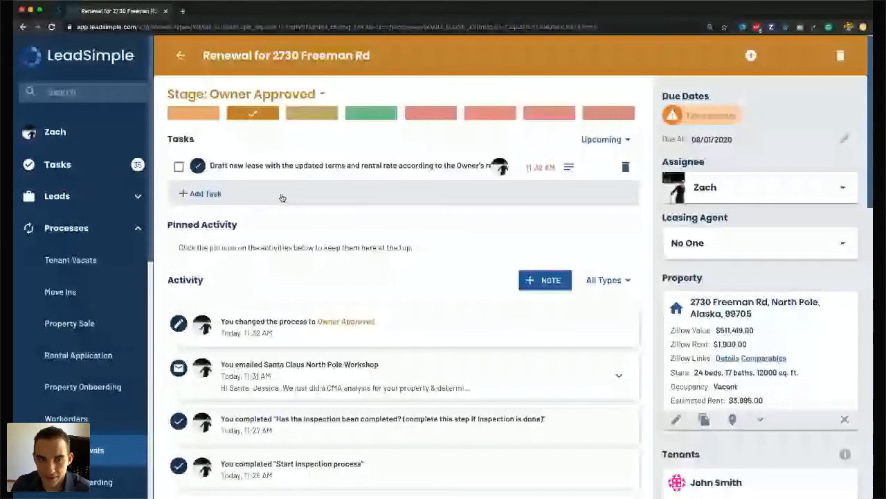
click(179, 168)
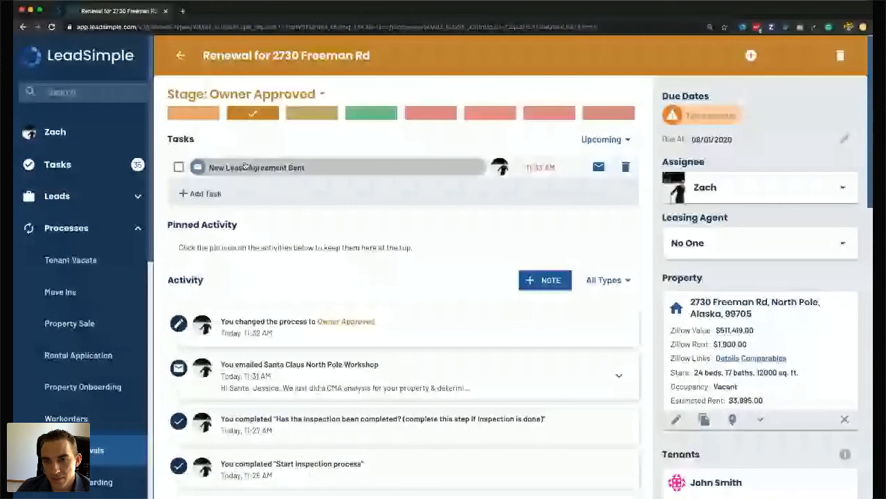
click(323, 173)
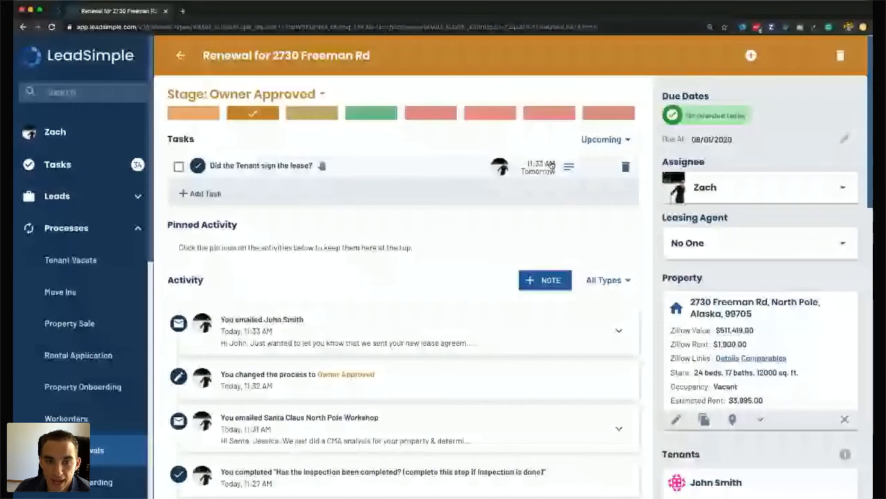
Save the Lease Signed field, send the Tenant Lease Followup email, then set Lease Signed to Yes.
click(552, 166)
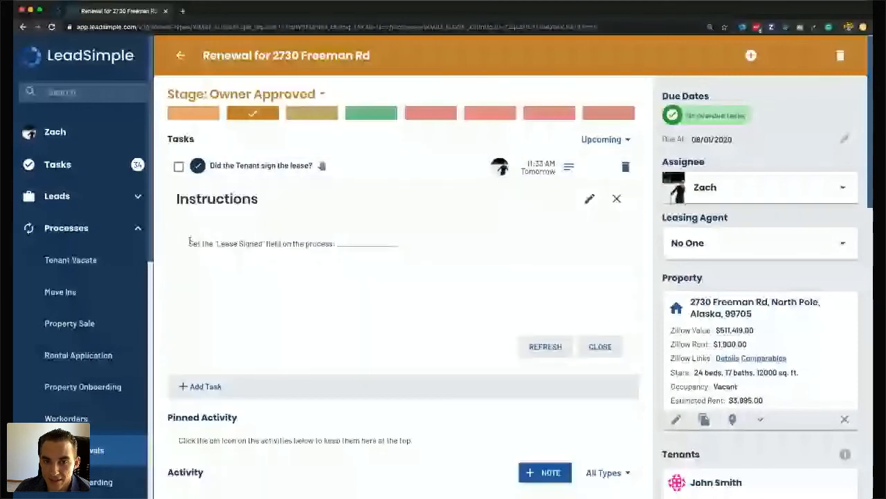
click(353, 246)
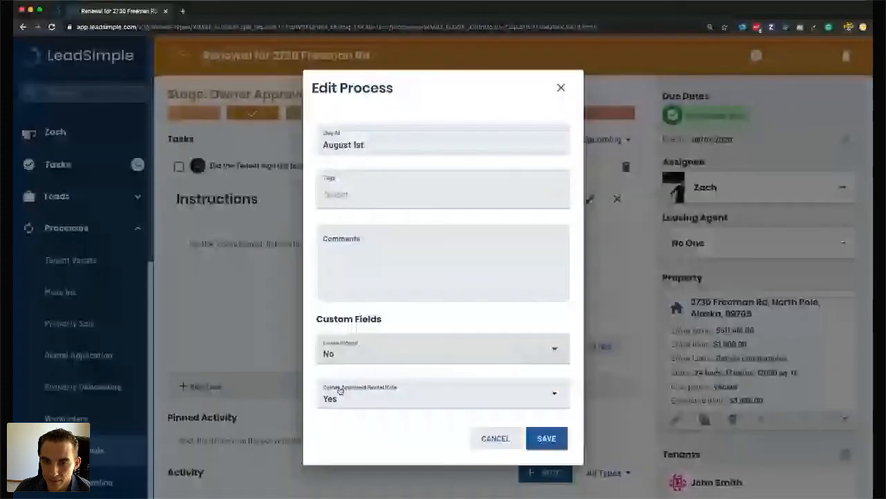
click(547, 438)
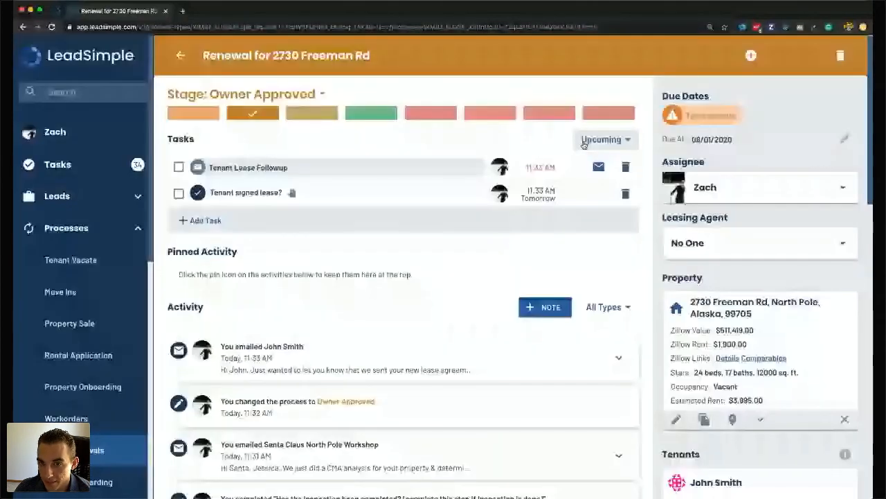
click(376, 164)
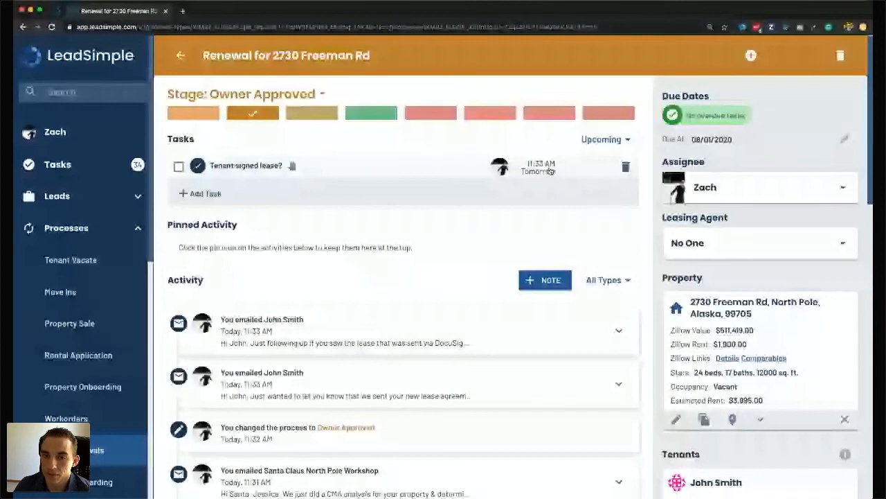
click(845, 139)
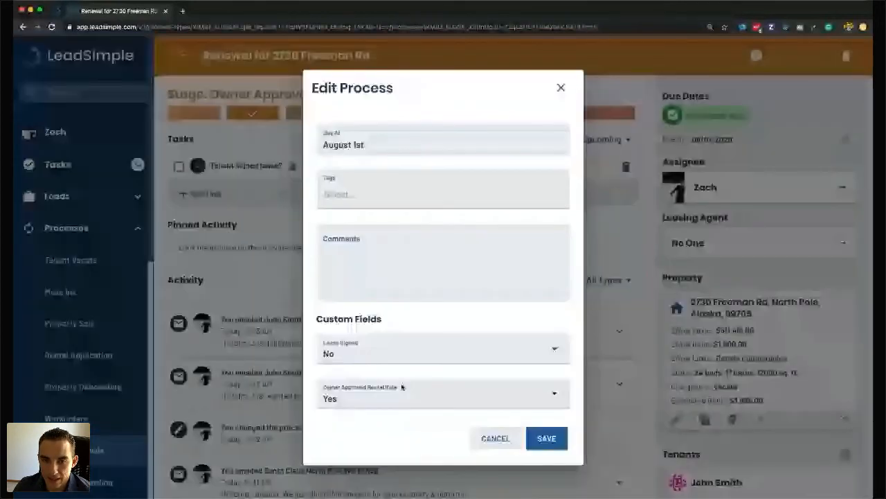
click(374, 350)
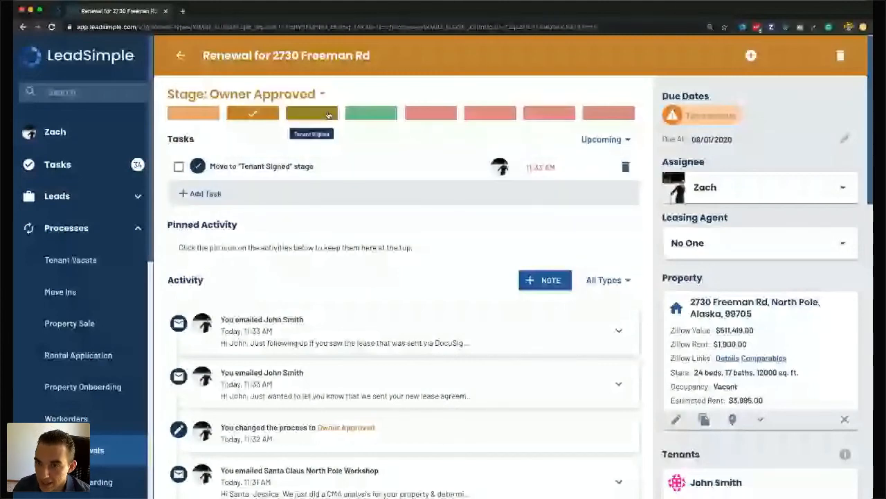
Move the renewal to Tenant Signed and complete the countersign-the-new-lease task.
click(328, 115)
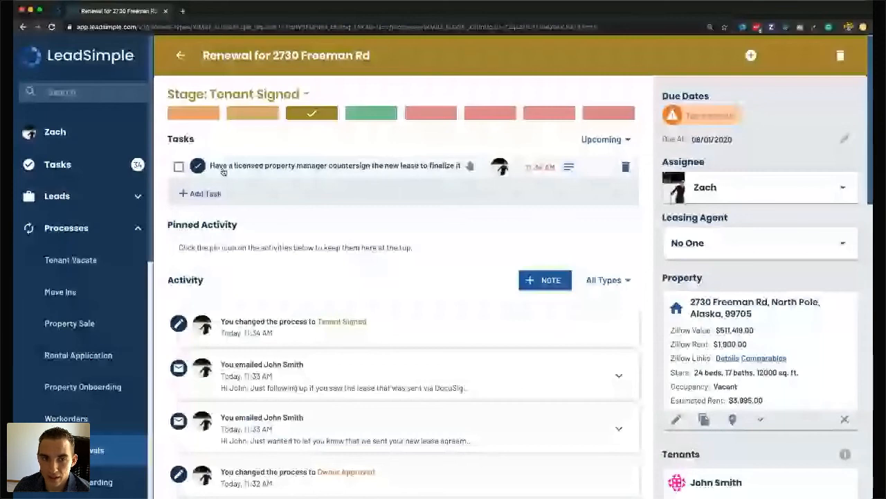
click(223, 170)
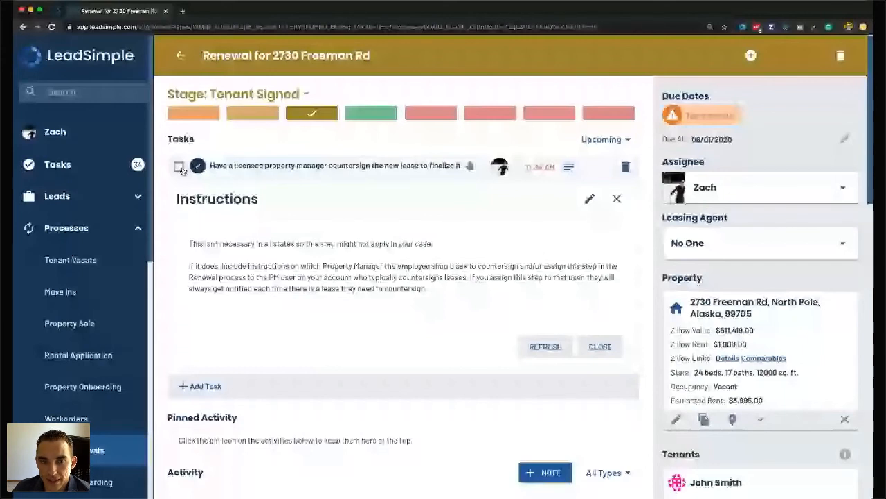
click(179, 167)
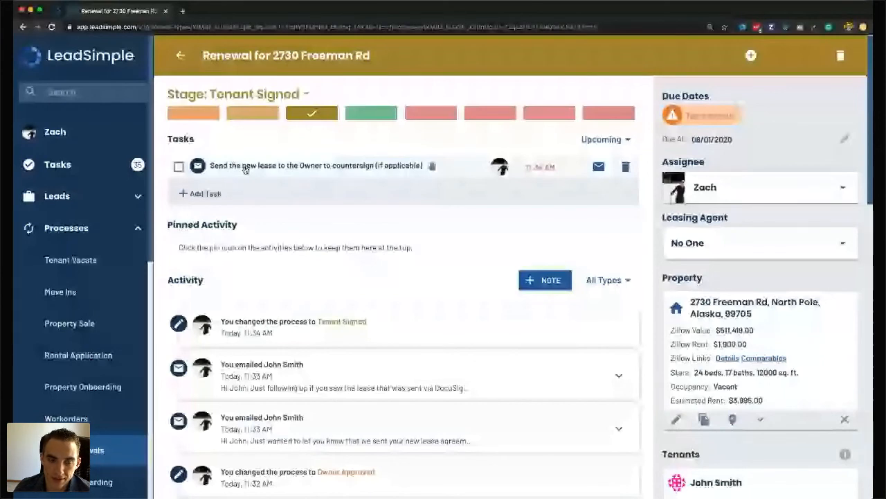
Complete the countersign, lease upload, lease end date and rental rate tasks, and preview the renewal fee email unsent.
click(178, 168)
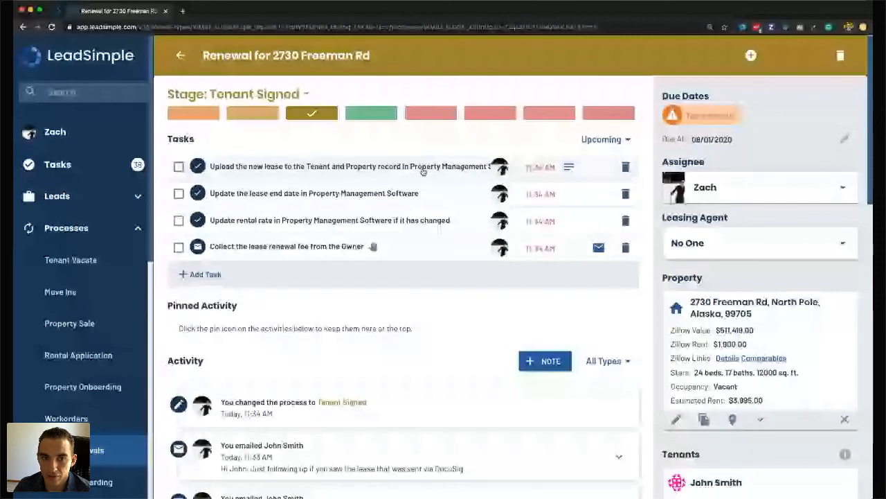
click(423, 167)
click(177, 167)
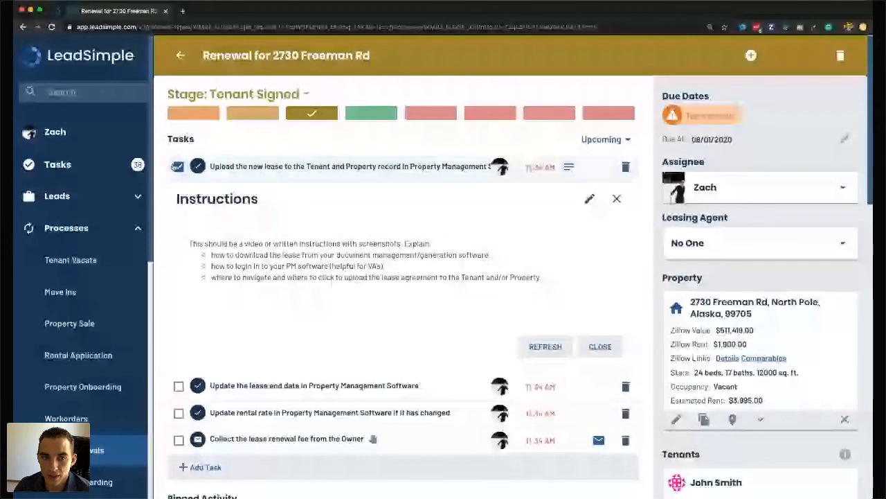
click(178, 167)
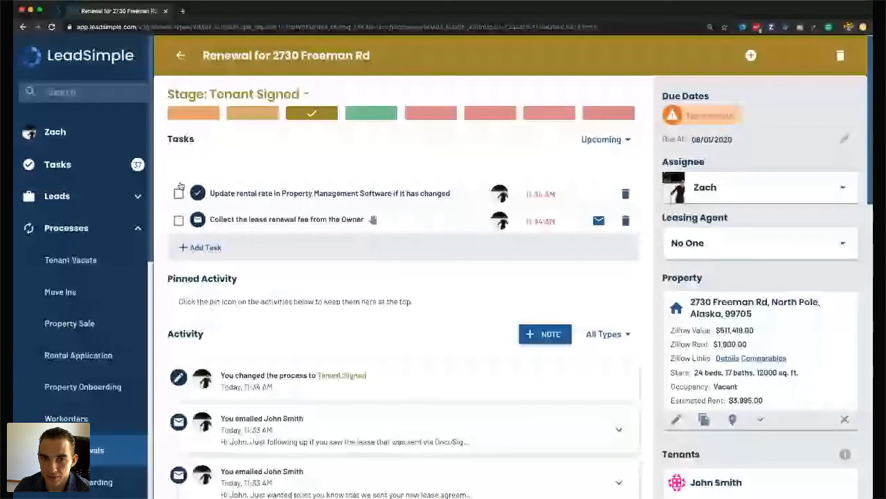
click(178, 191)
click(599, 166)
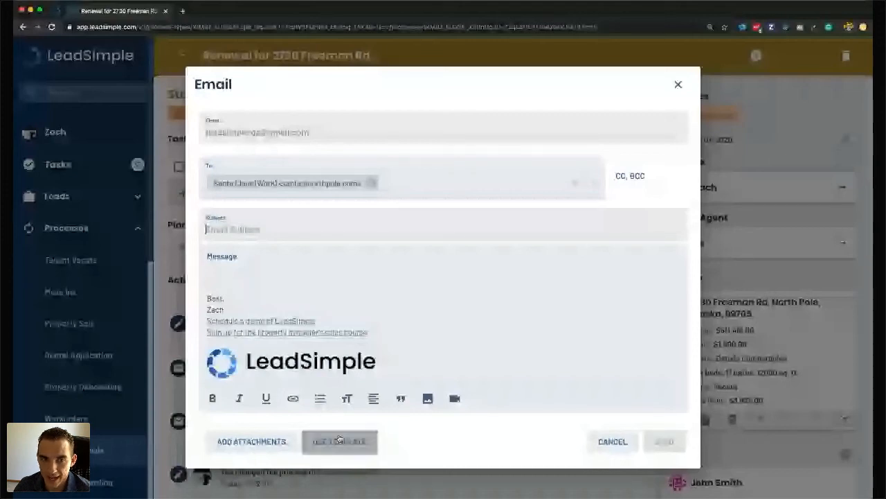
click(612, 443)
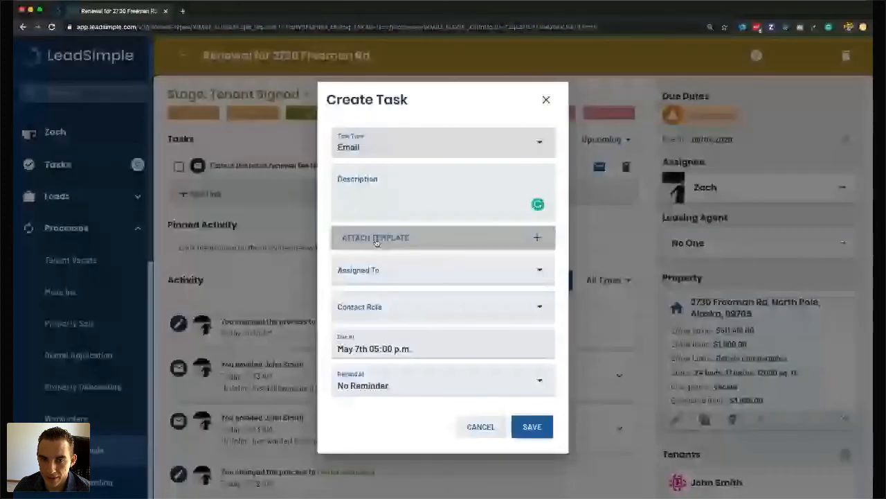
Create an email task from the Owner Tenant Non-Renewal Notification template addressed to Owners, and save it.
click(394, 235)
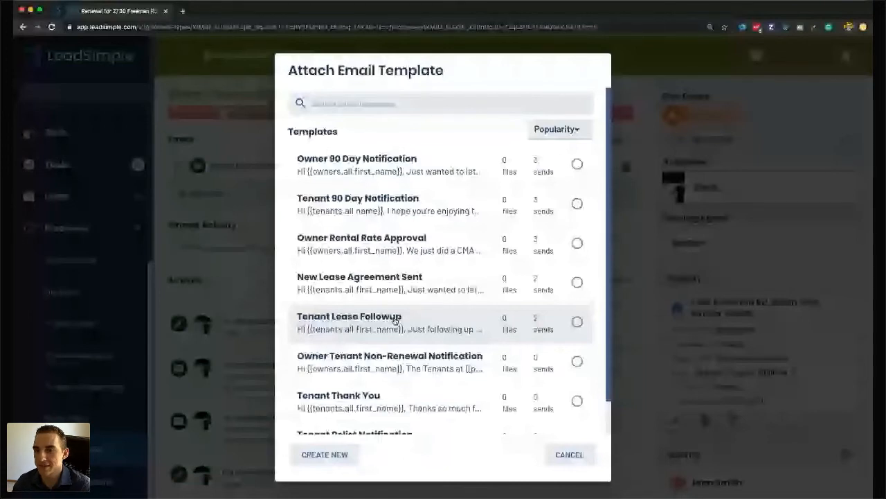
click(396, 320)
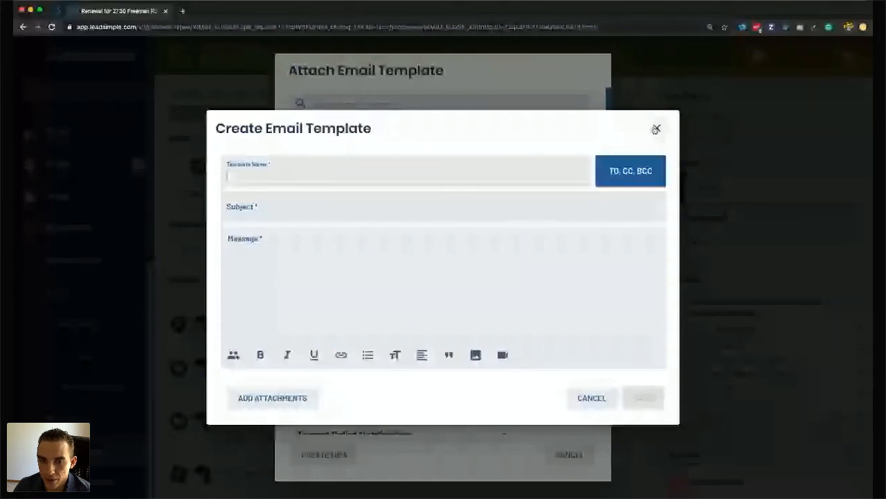
click(656, 129)
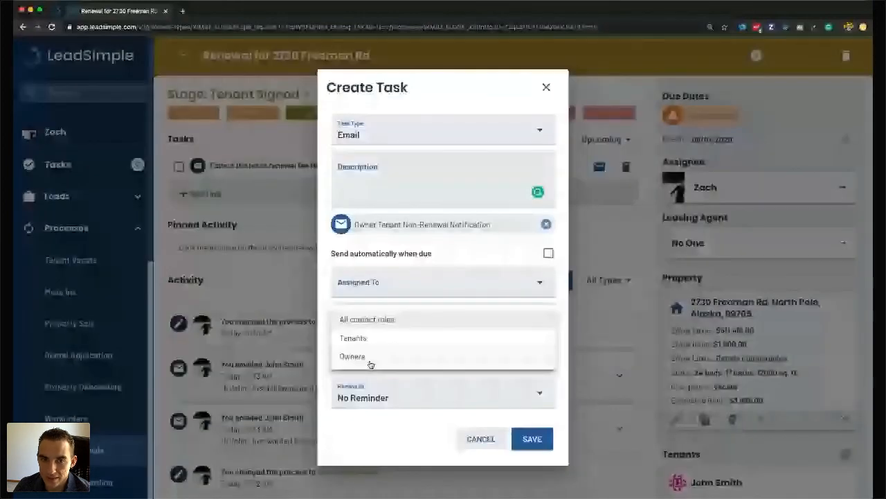
click(353, 356)
click(532, 437)
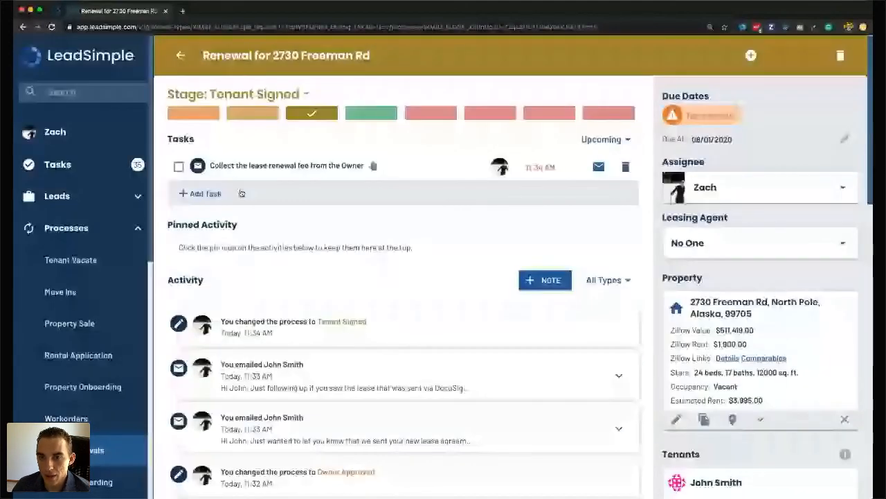
Check off the lease renewal fee and renewal-completed tasks, then open the property page in a new tab.
click(178, 166)
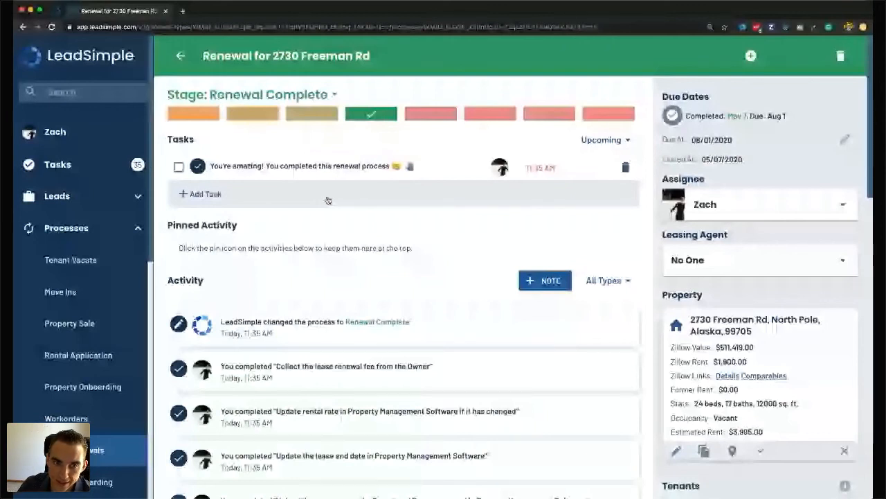
click(180, 169)
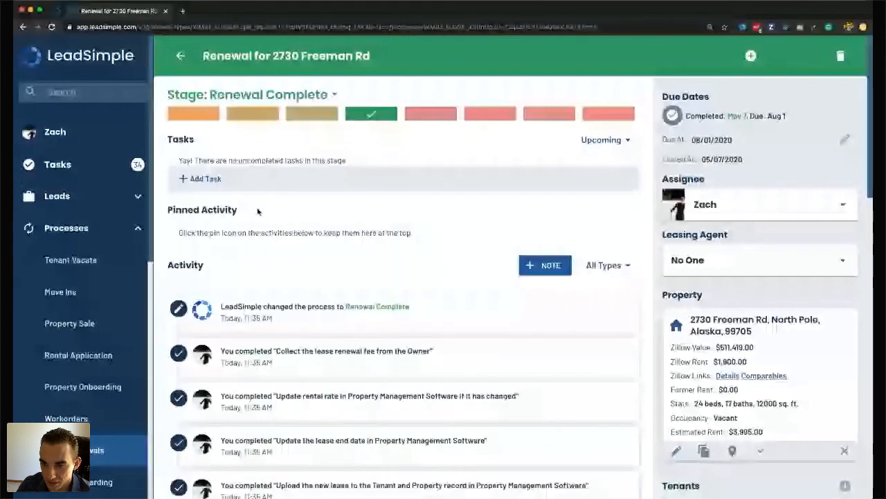
click(718, 357)
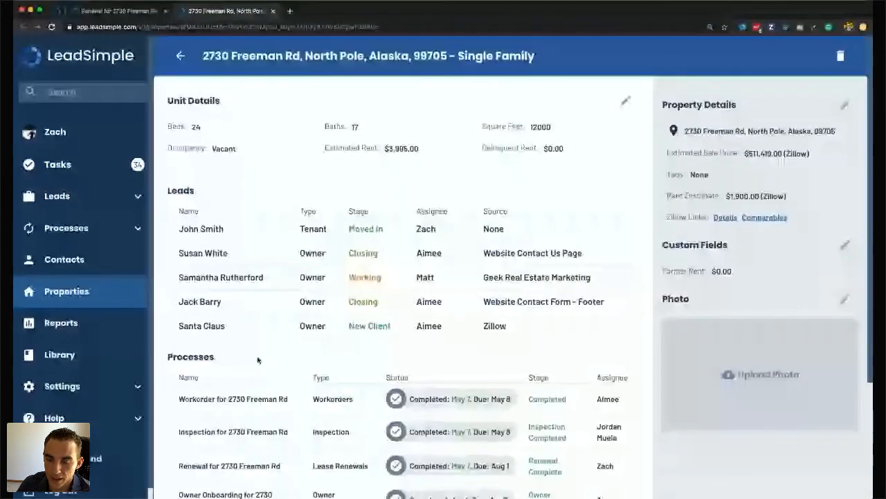
Scroll through the property's Processes list, then go back to the Freeman Rd renewal page.
scroll(501, 400, down, 2)
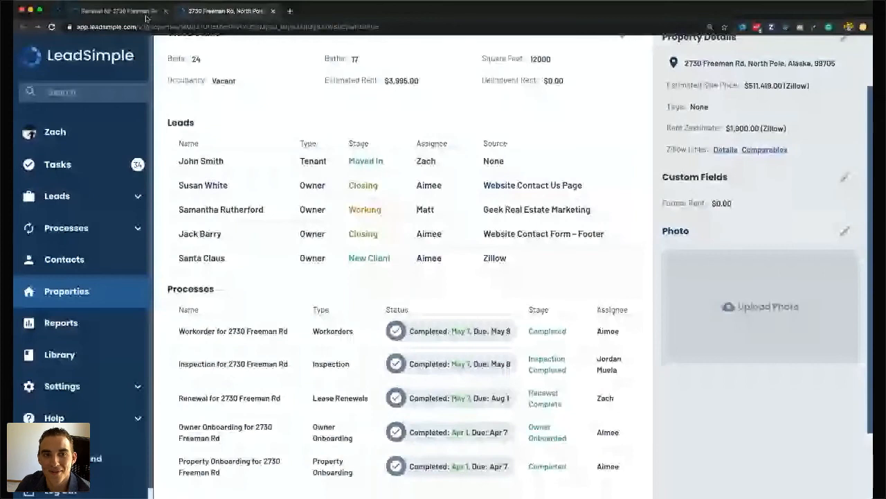
click(447, 404)
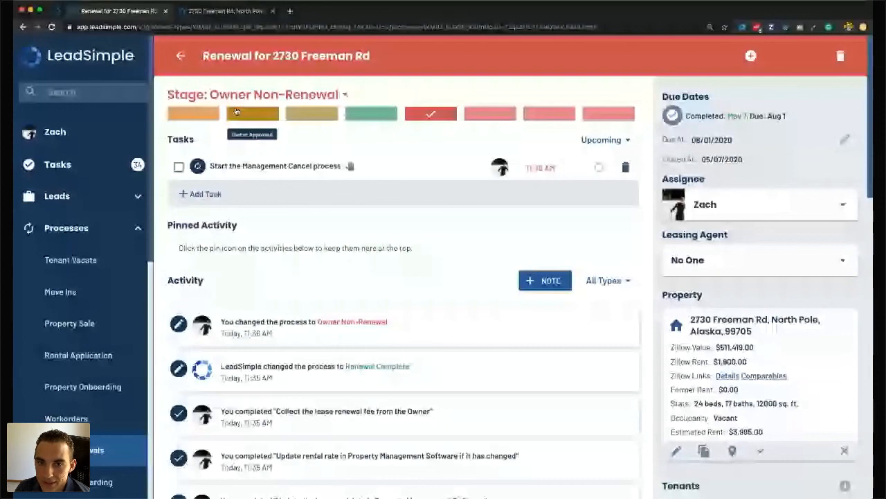
Move the renewal through the Tenant Non-Renewal, Owner Relist and Owner Selling Property stages.
click(503, 116)
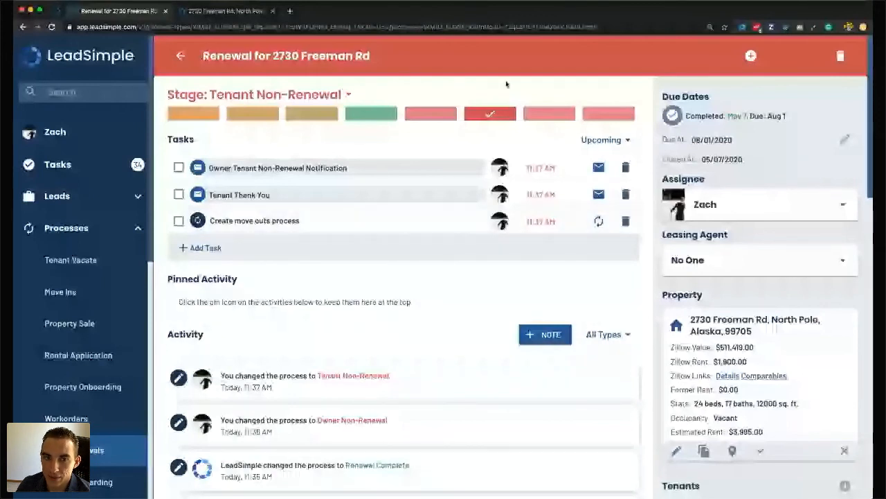
click(554, 114)
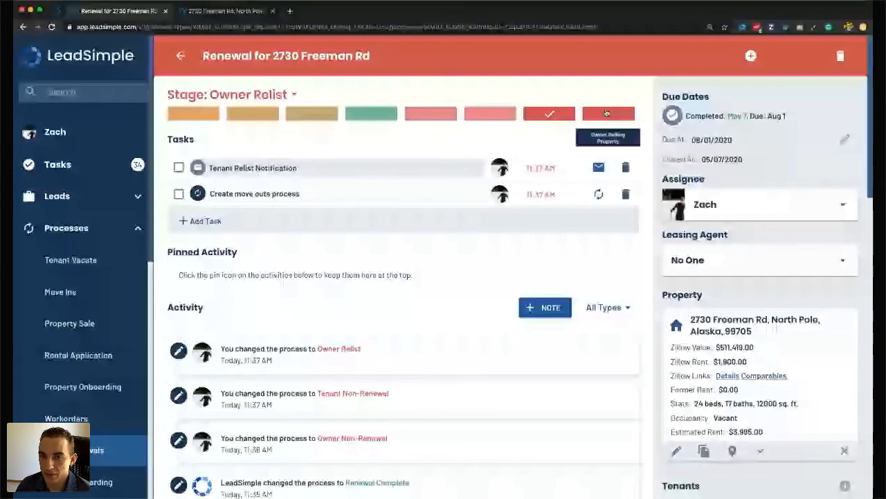
click(605, 113)
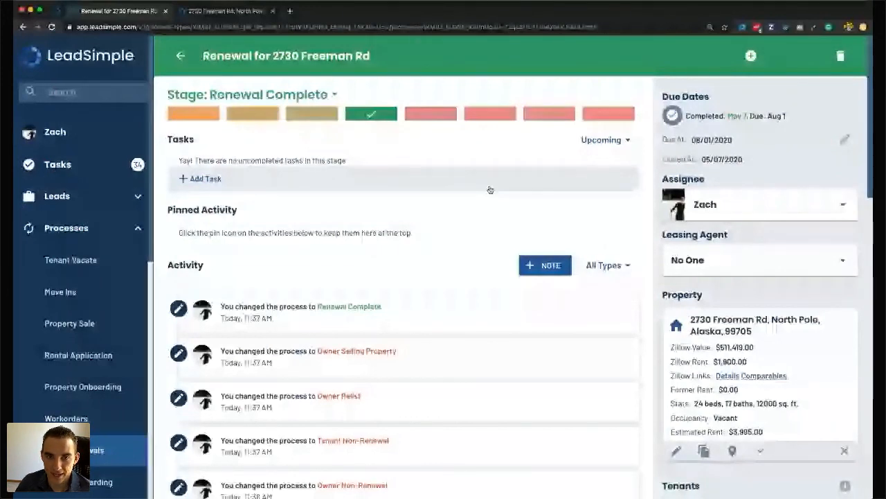
key(super+Tab)
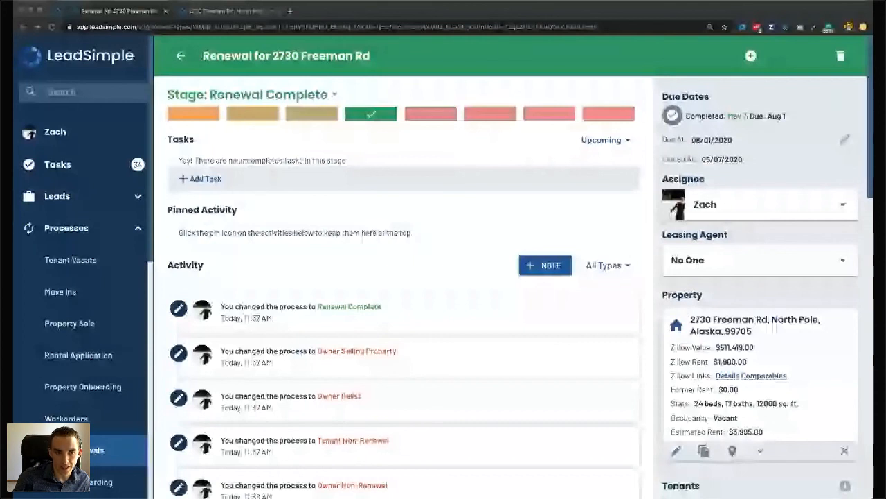
Go to Lease Renewals Stages & Workflows settings and open the Upcoming stage's workflow.
click(160, 137)
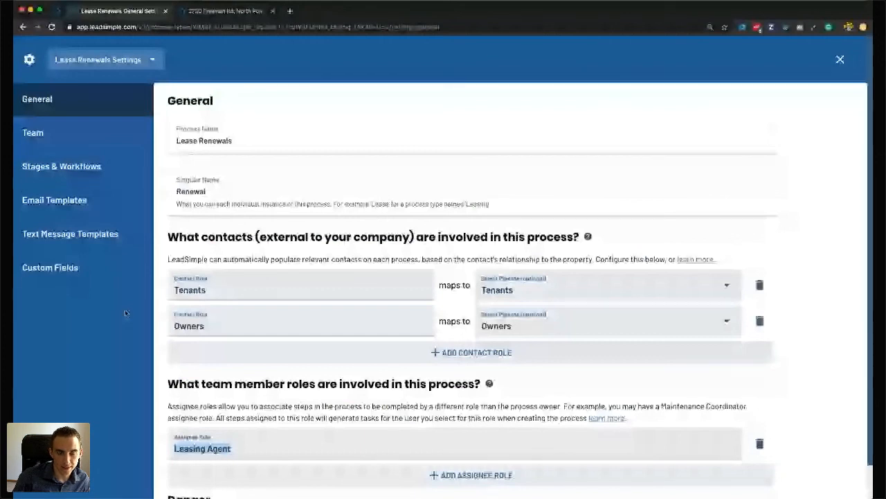
click(78, 197)
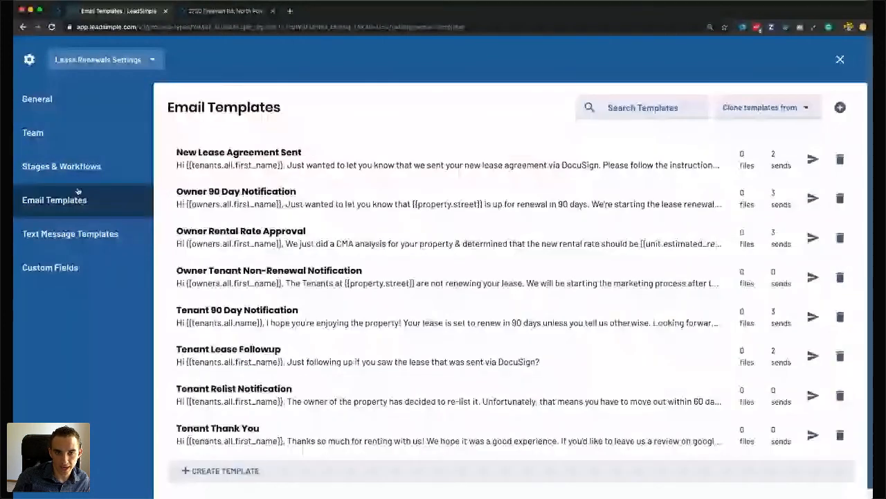
click(60, 166)
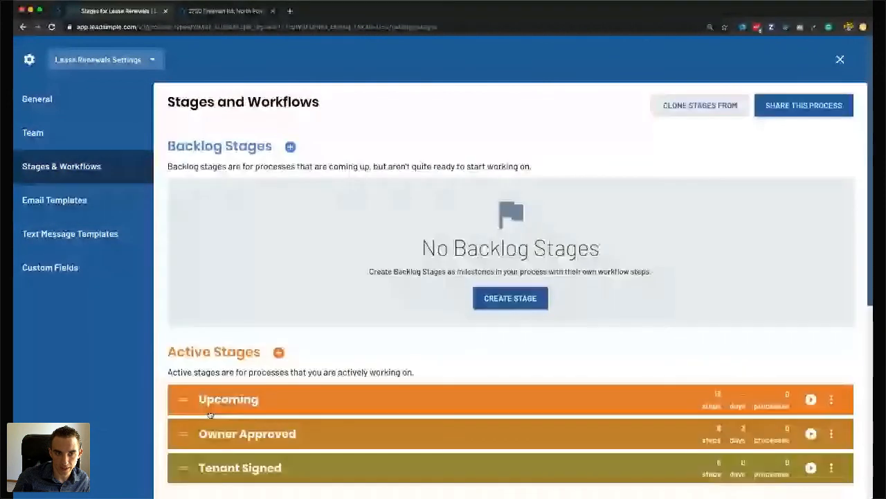
click(211, 409)
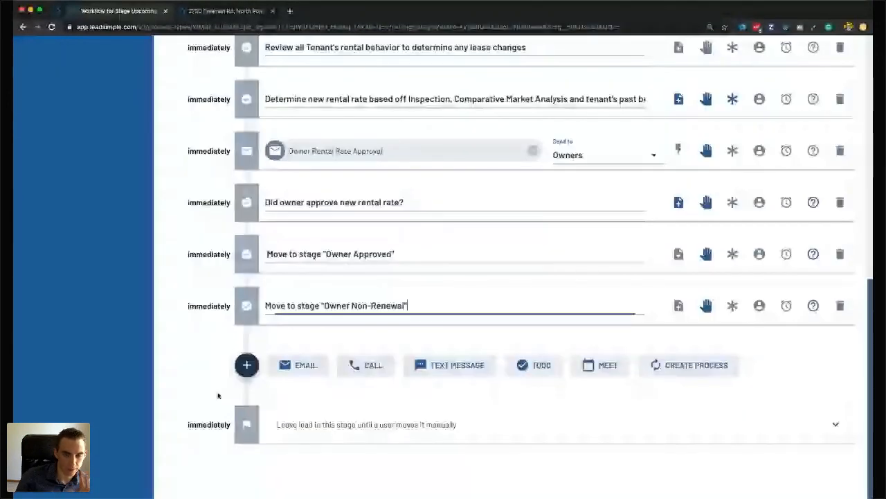
scroll(303, 329, up, 7)
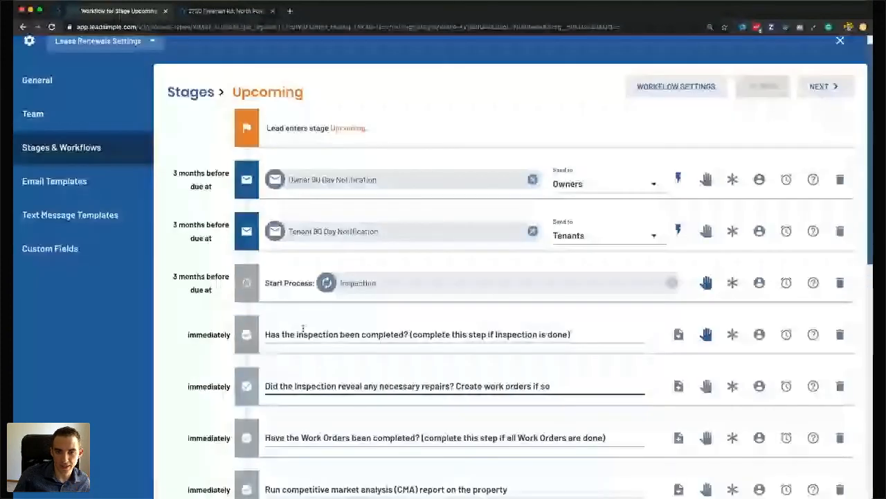
scroll(303, 329, down, 2)
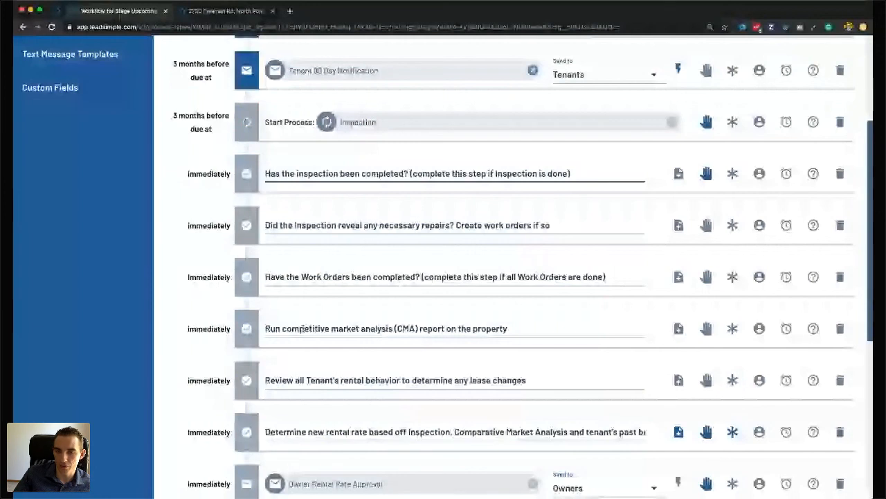
Add an email step to the Upcoming workflow and start a new template named Insurance Notification.
scroll(442, 346, down, 5)
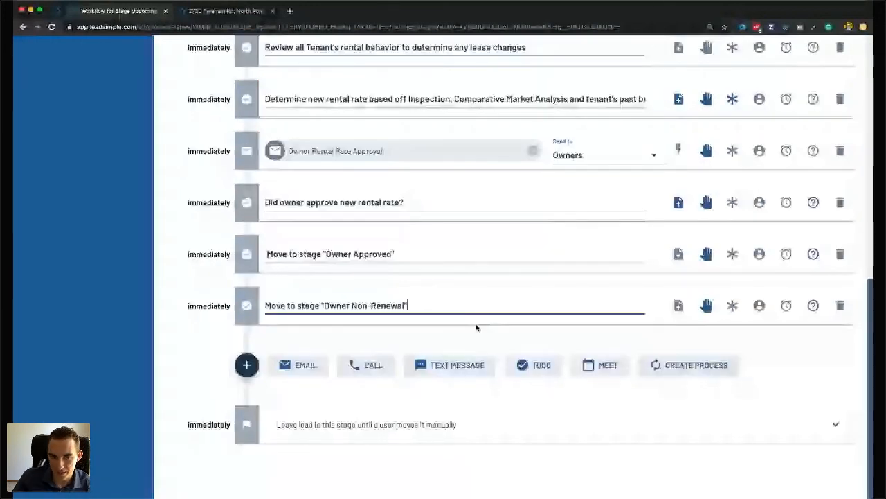
click(298, 365)
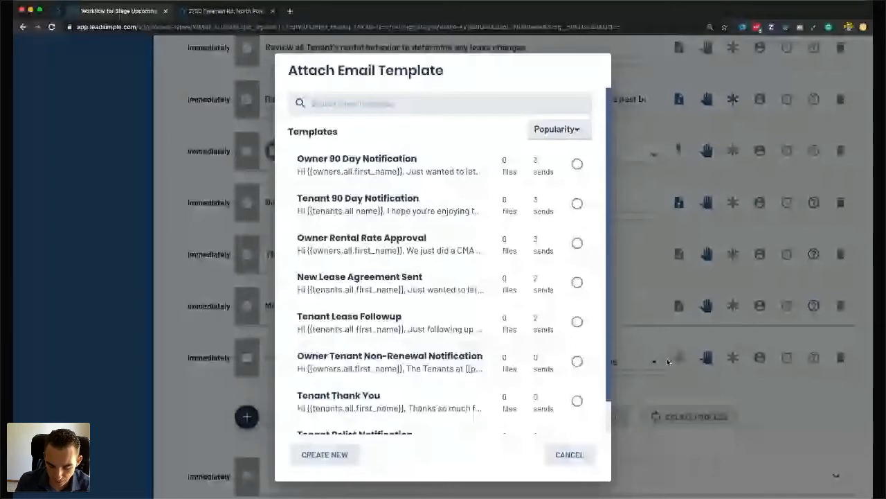
click(324, 454)
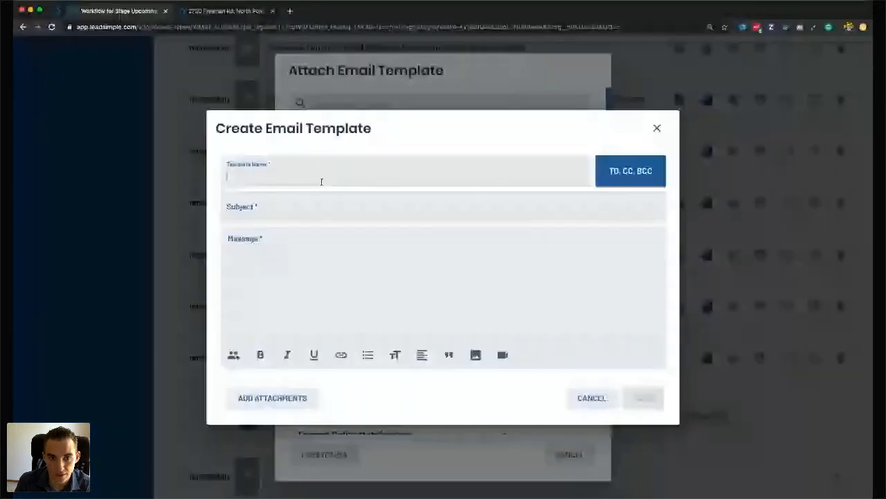
text(Insurrance)
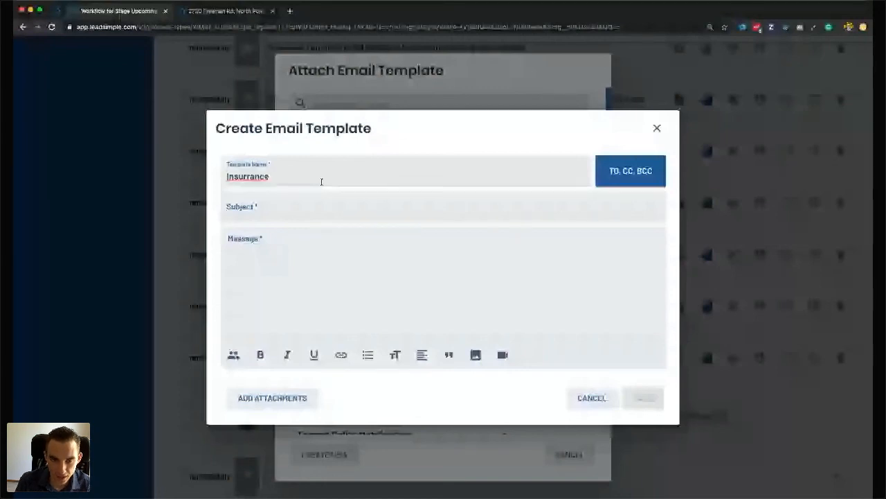
key(BackSpace)
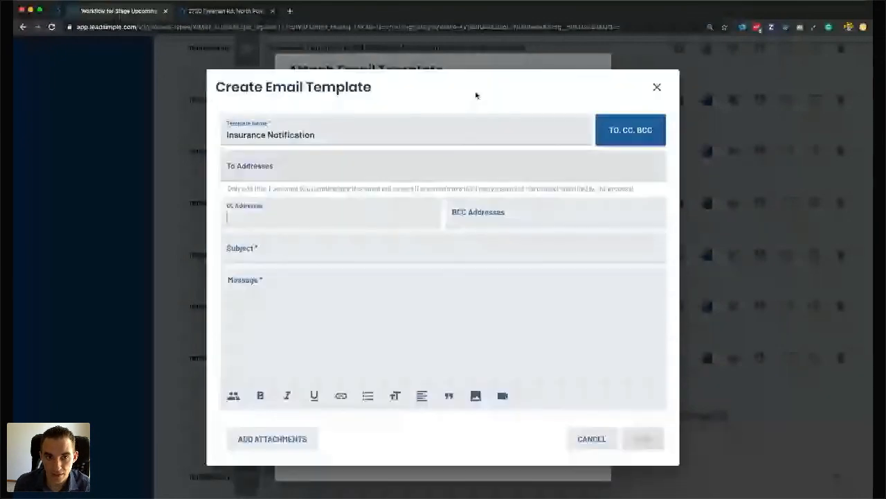
Enter the recipient e-mail, subject 'Insurance update for {{property.street}}' and a short greeting message, then save.
click(267, 170)
text(insurance)
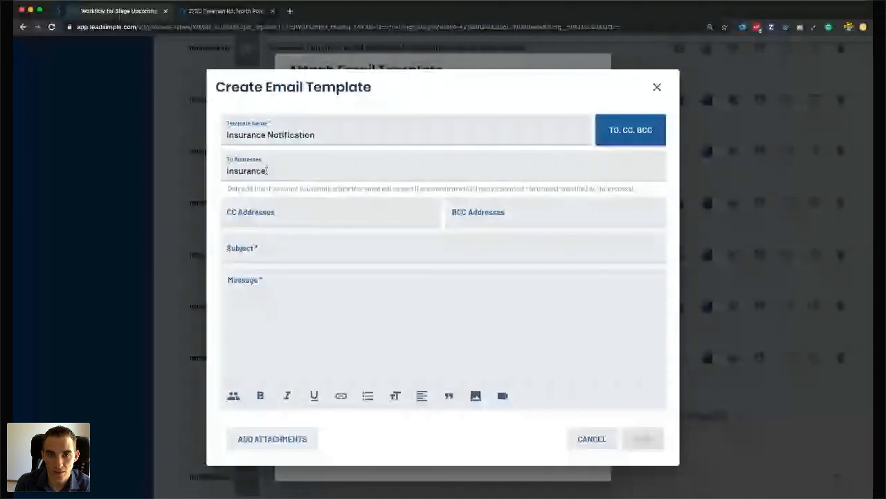
text(@example)
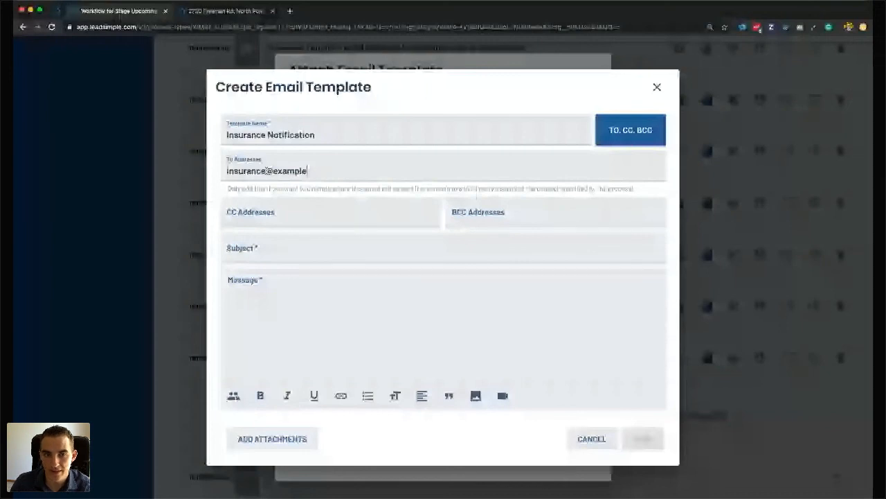
text(.com)
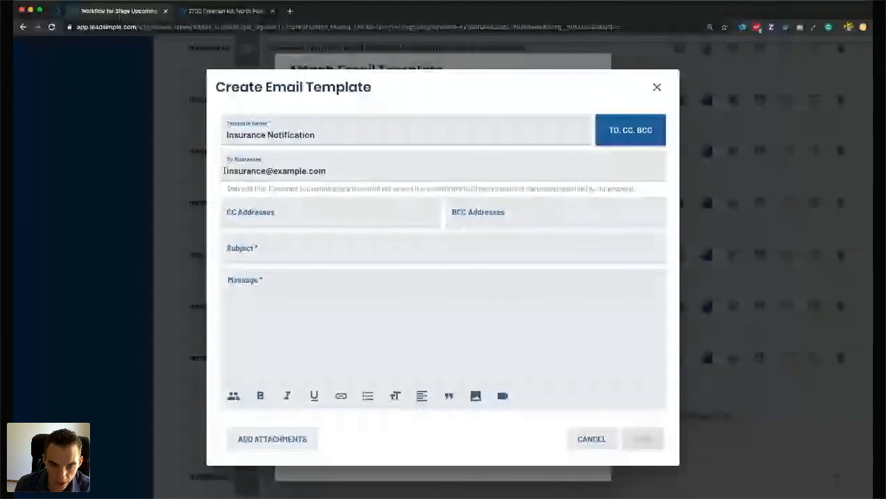
click(298, 253)
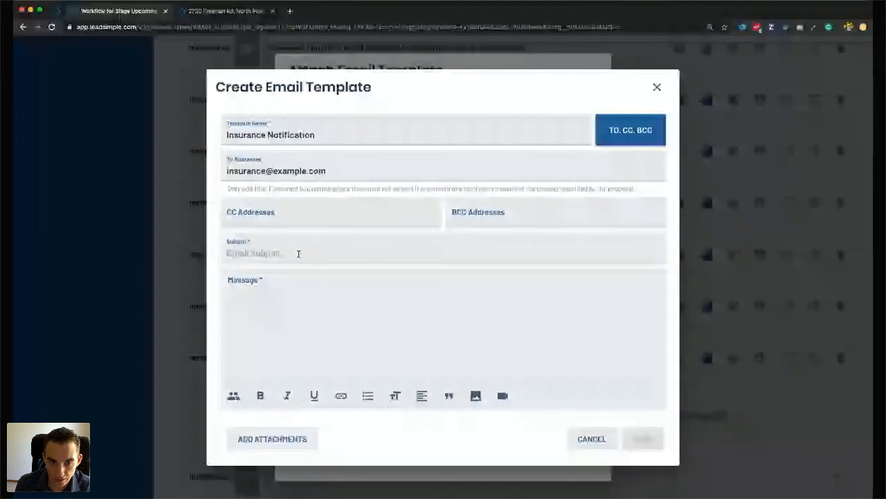
text(Insurance updat)
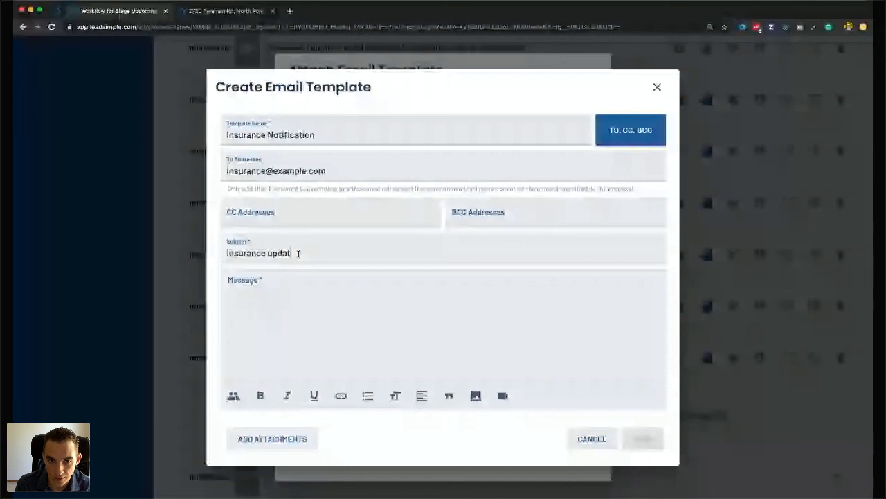
text(e for {{property.street)
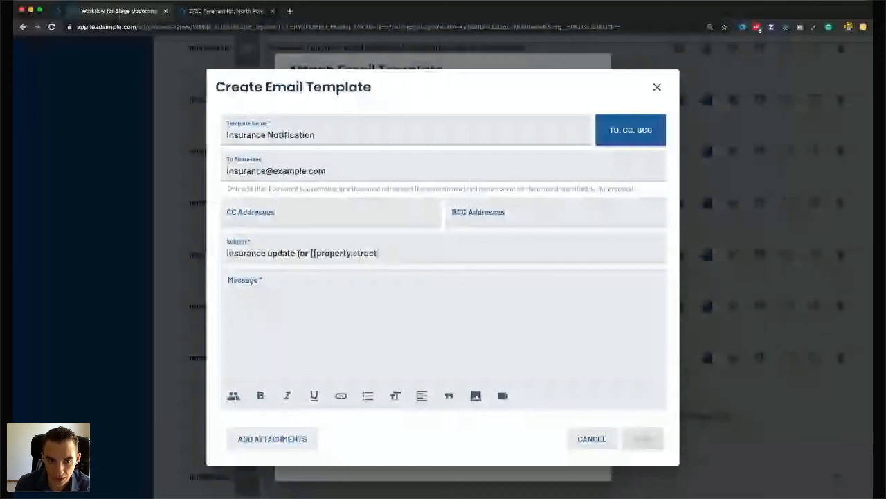
text(}})
click(292, 298)
text(Hi Bob,)
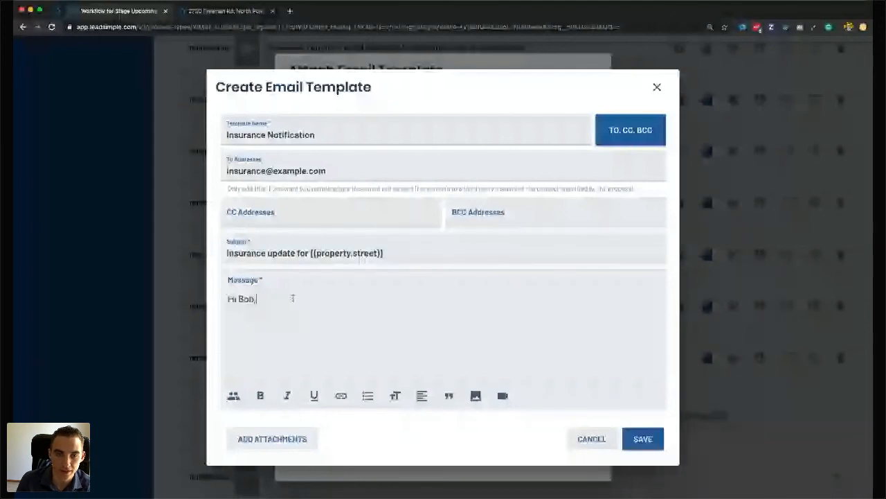
key(Return)
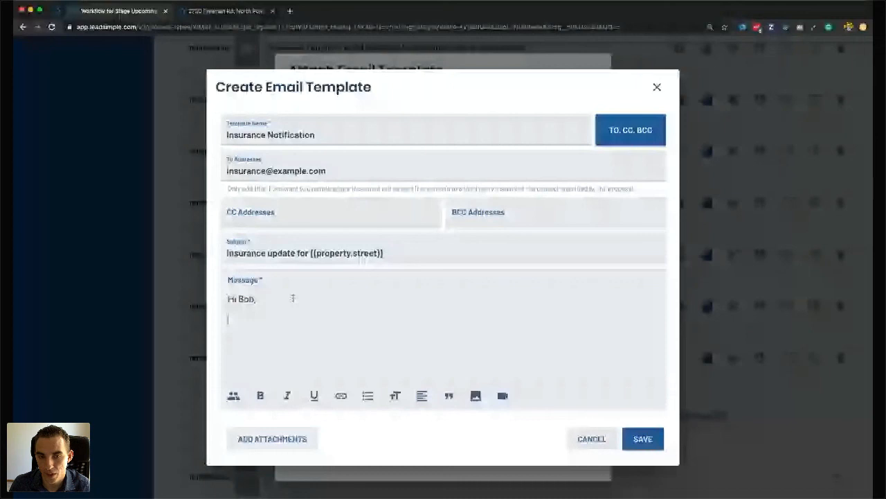
text(lakjdflajsl dfkljasdkfjl)
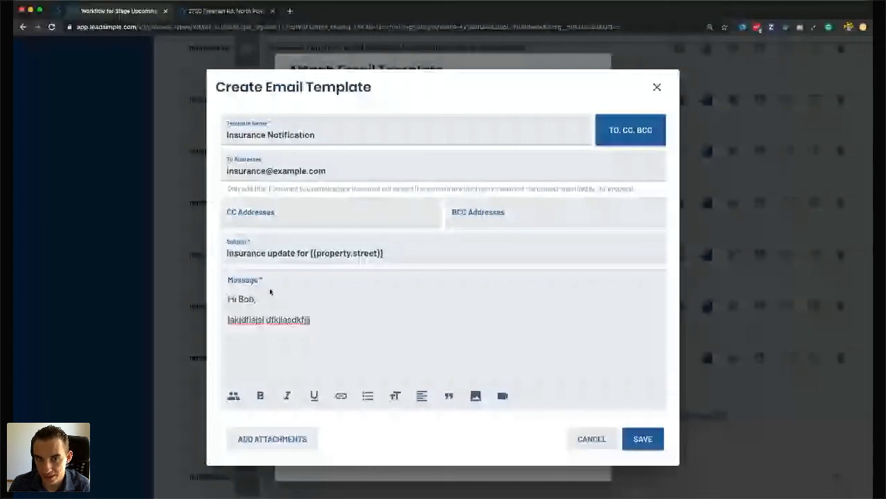
click(643, 438)
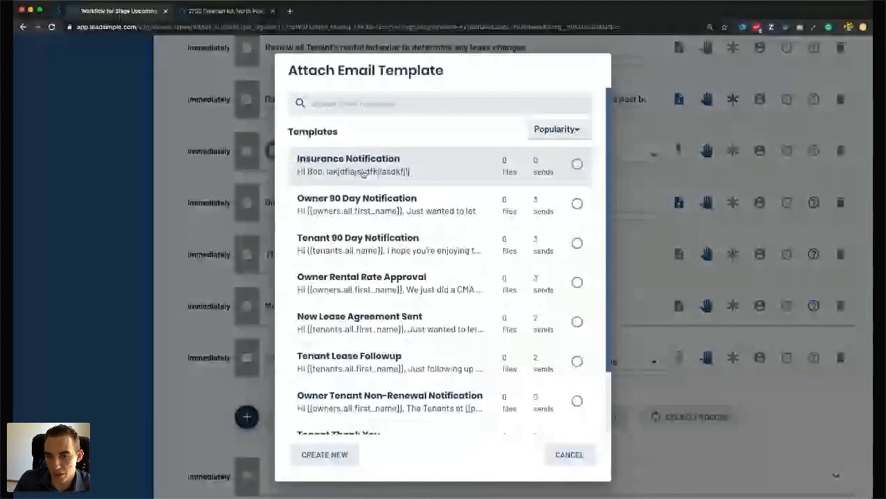
Attach the Insurance Notification template as an Upcoming workflow step, then return to the Stages list.
click(363, 172)
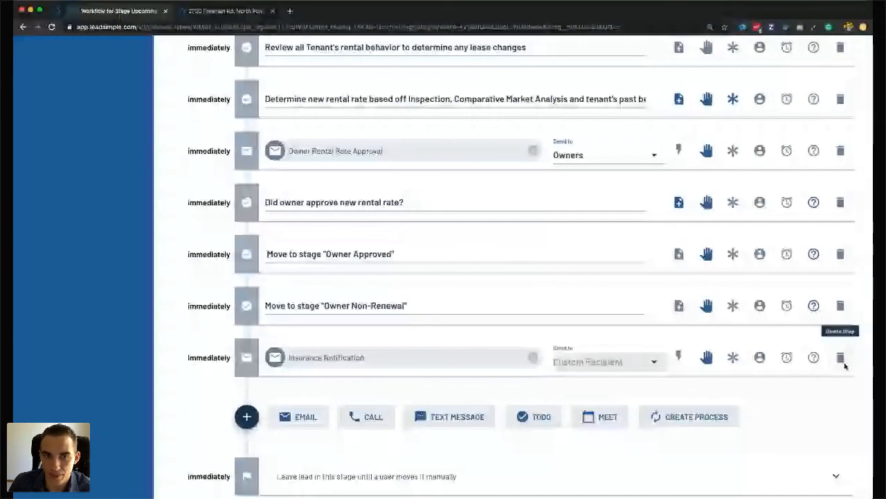
click(841, 359)
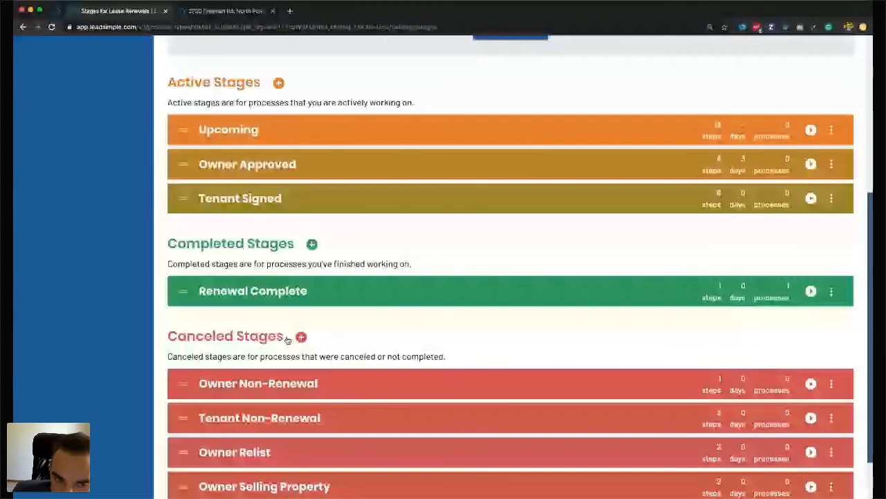
Open the Renewal Complete stage's workflow to review its completion to-do and email steps.
click(304, 291)
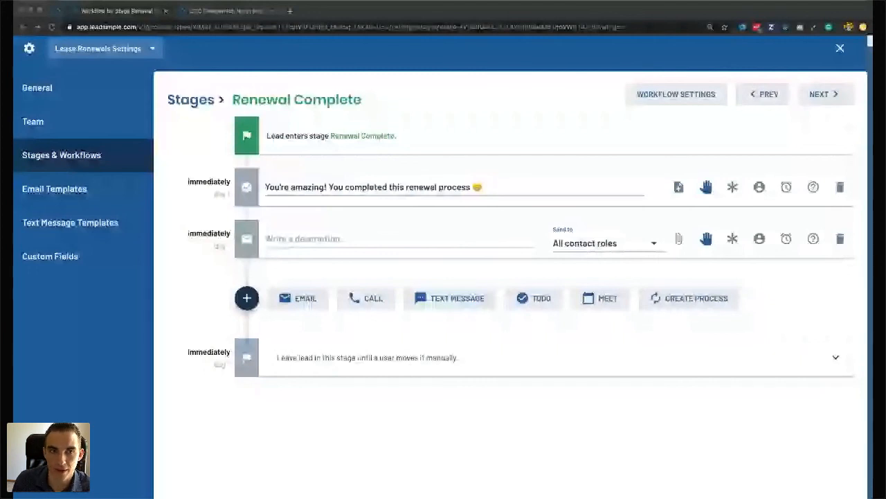
click(842, 50)
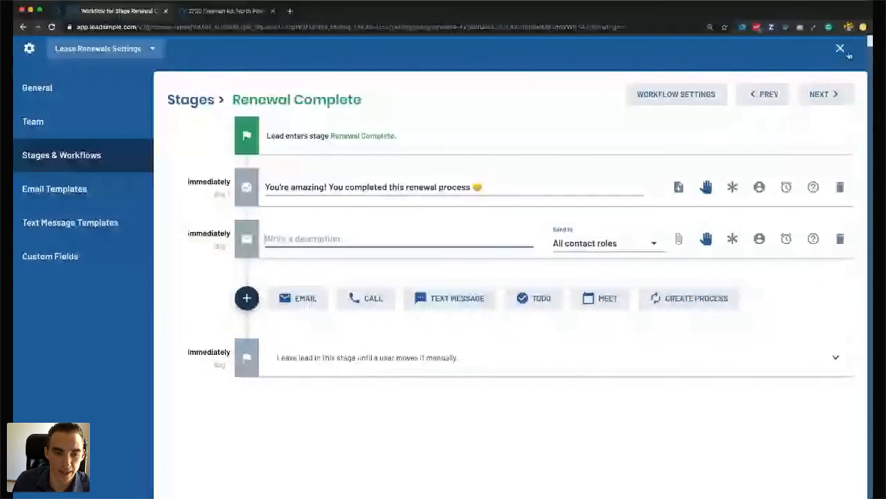
Close the workflow settings and open the Property Onboarding process list from the sidebar.
click(841, 50)
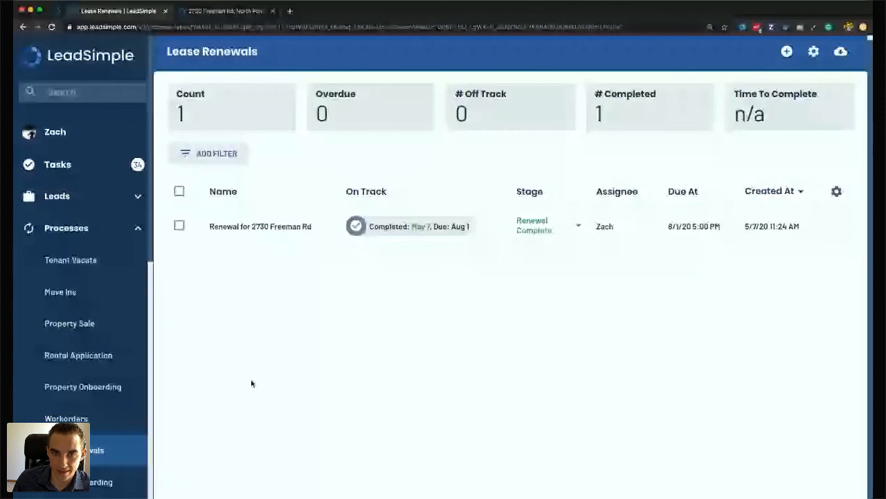
scroll(251, 383, down, 1)
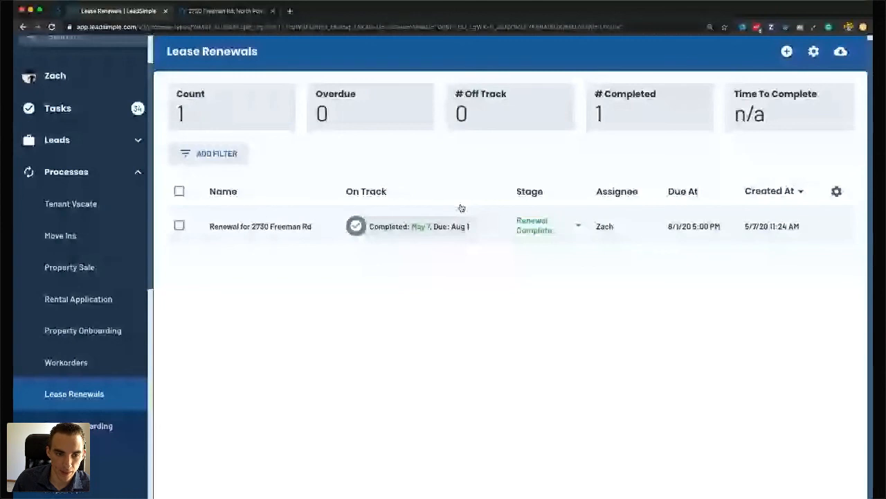
click(73, 332)
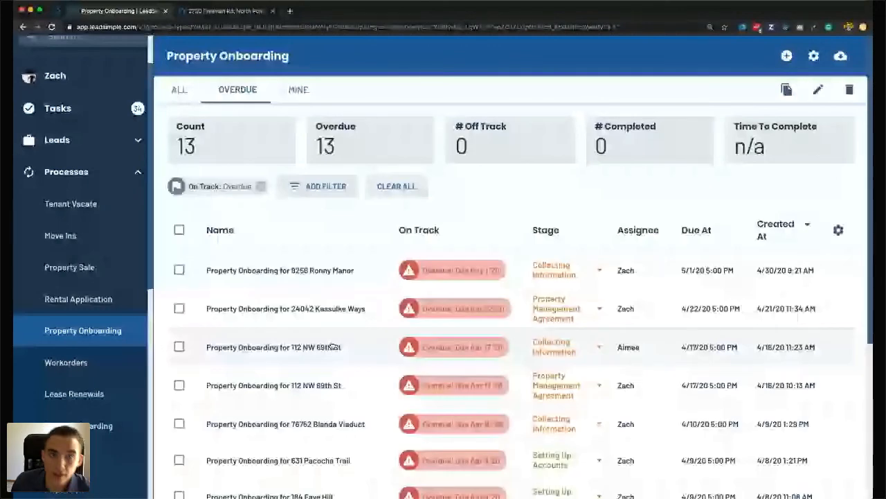
Switch the Property Onboarding list between the All and Overdue views and scroll the results.
click(179, 89)
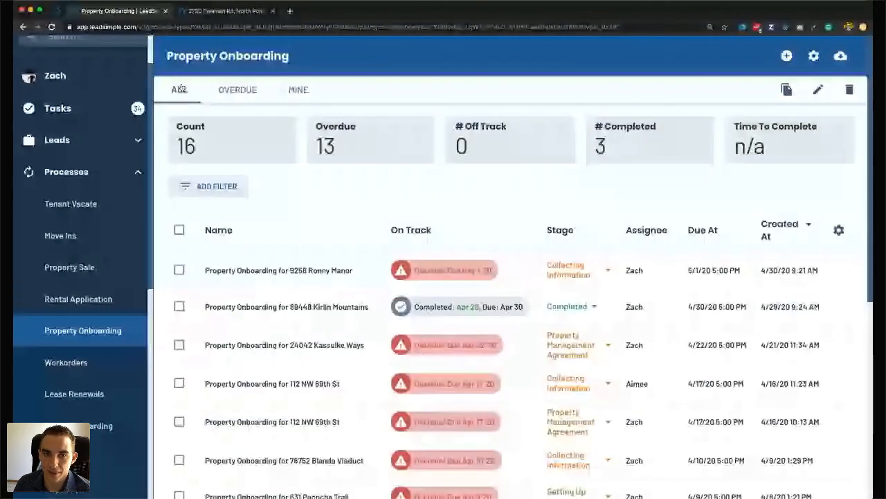
click(238, 89)
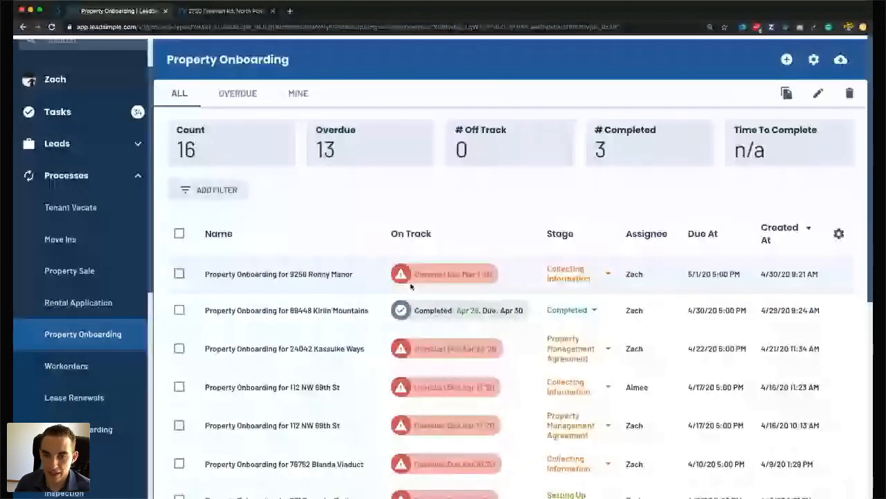
scroll(432, 285, down, 1)
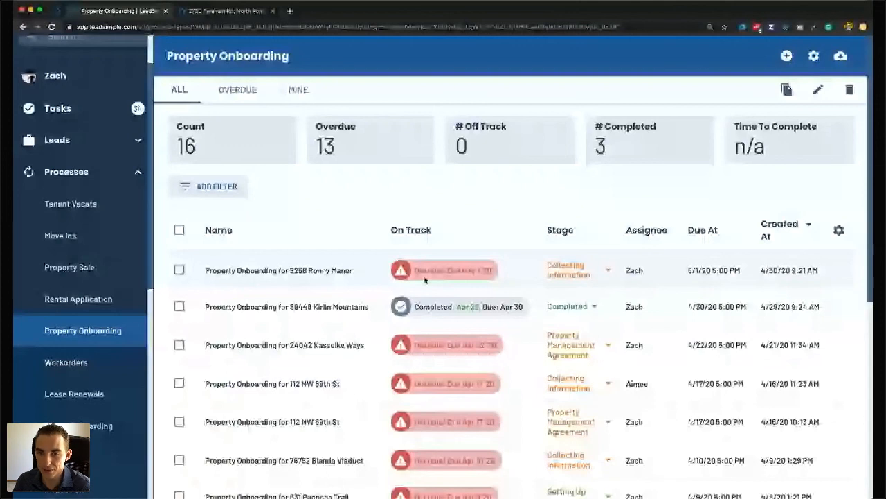
Open the completed Kirlin Mountains onboarding process and scroll through its details.
double_click(465, 309)
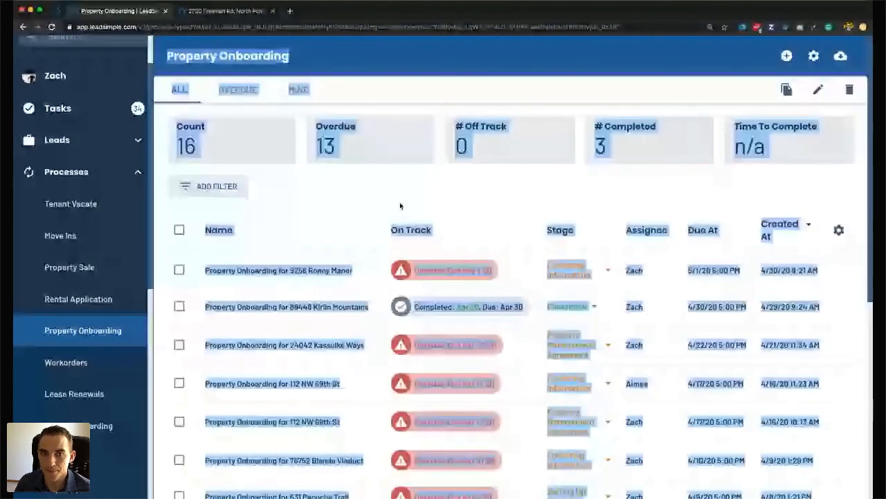
click(400, 206)
scroll(224, 309, down, 1)
scroll(224, 309, up, 1)
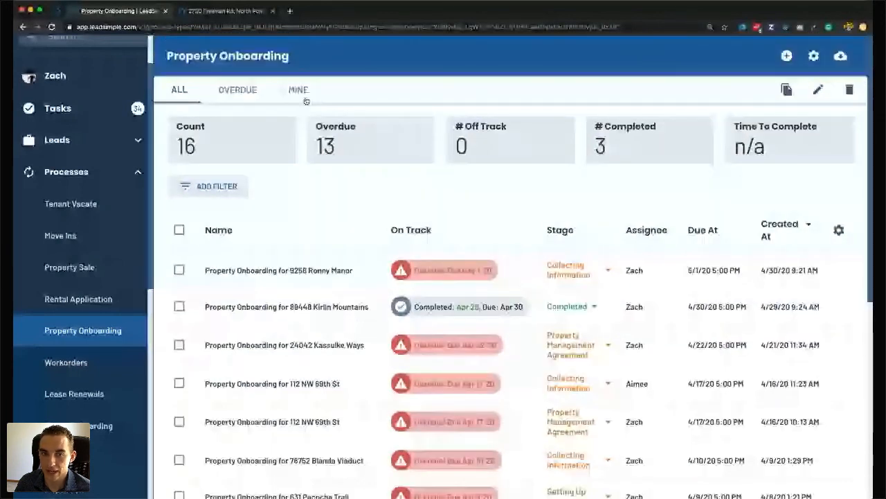
Switch the Property Onboarding list to MINE, showing 12 processes: 10 overdue, 2 completed.
click(304, 97)
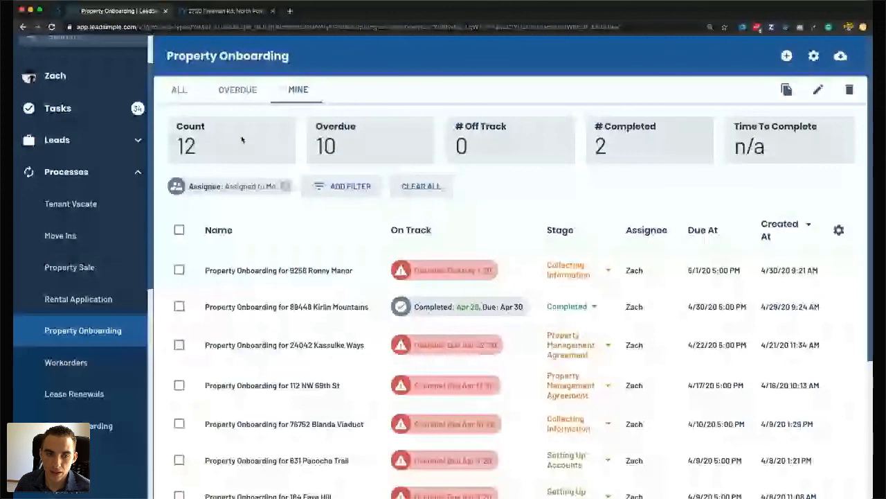
scroll(297, 239, down, 1)
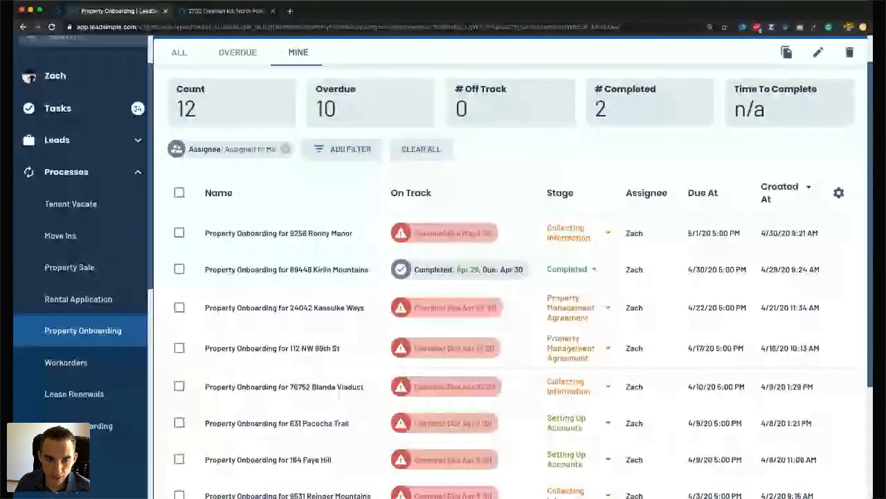
key(super+Tab)
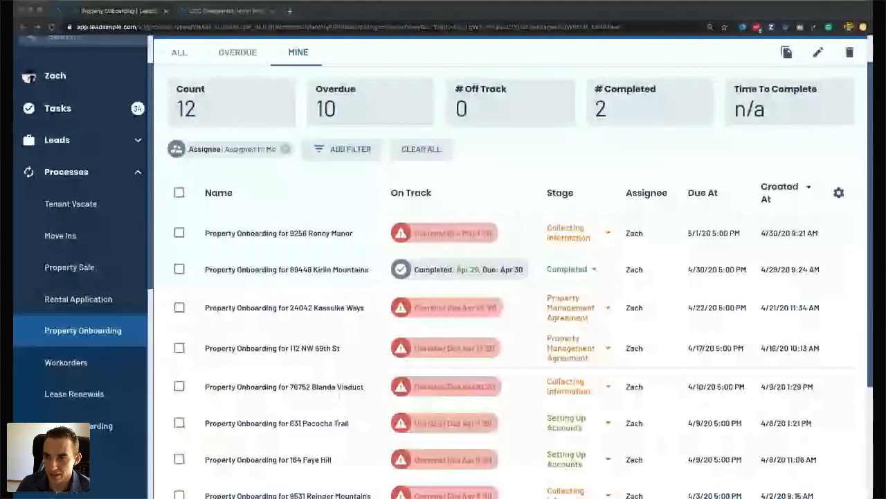
click(773, 207)
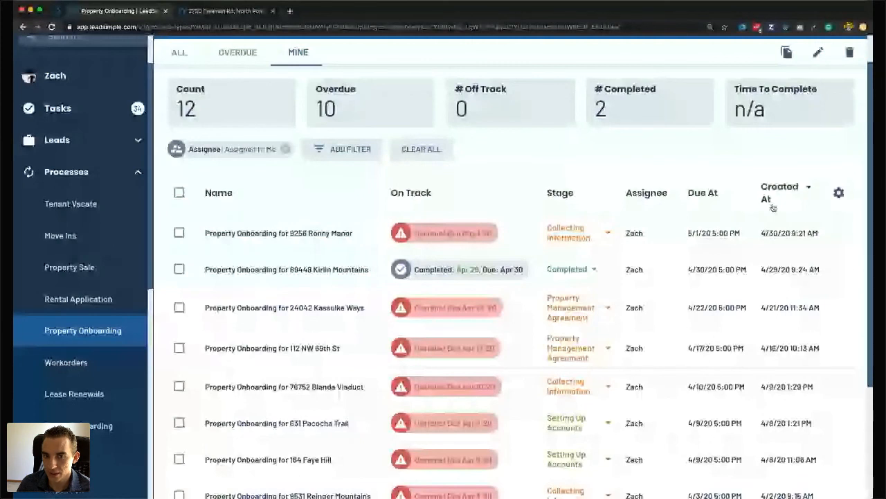
click(838, 192)
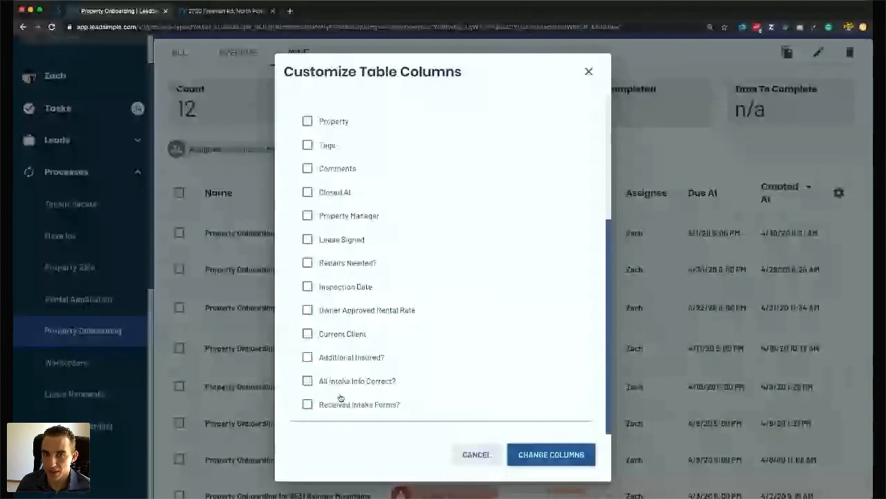
scroll(339, 395, up, 5)
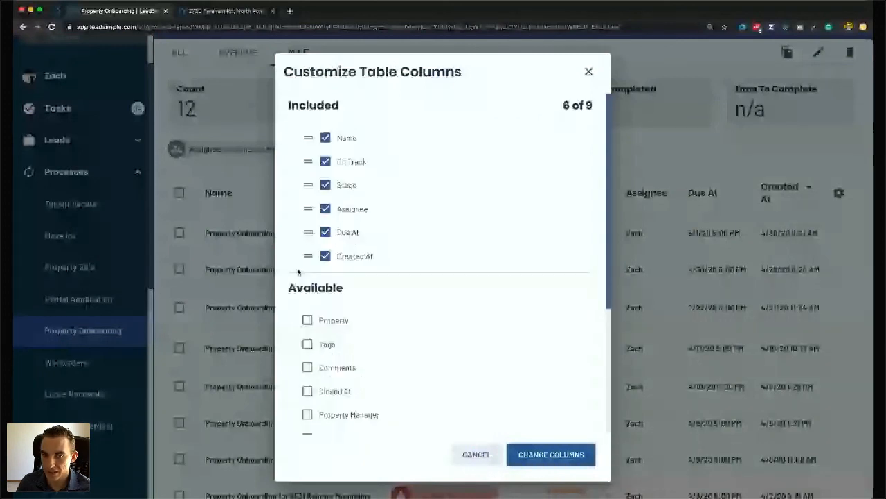
drag(308, 256, 307, 155)
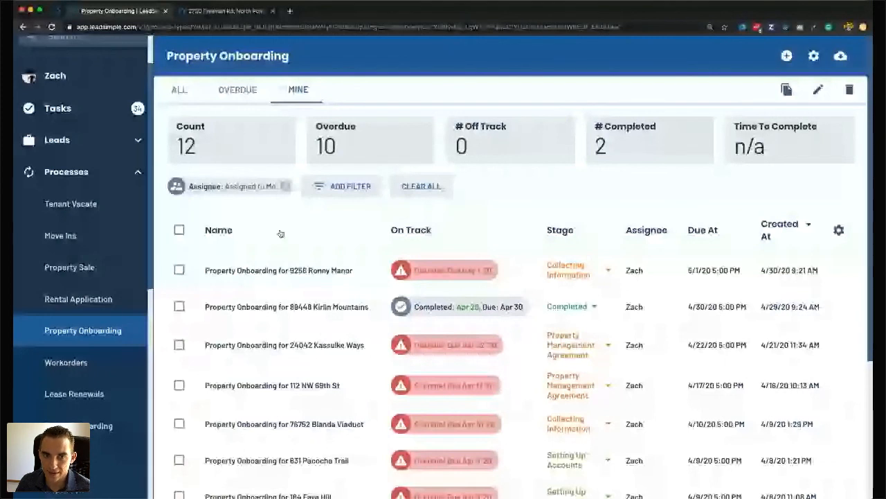
Open the Tenants leads Renewals view showing two Moved In tenants ending 8/31/20.
click(57, 140)
click(63, 340)
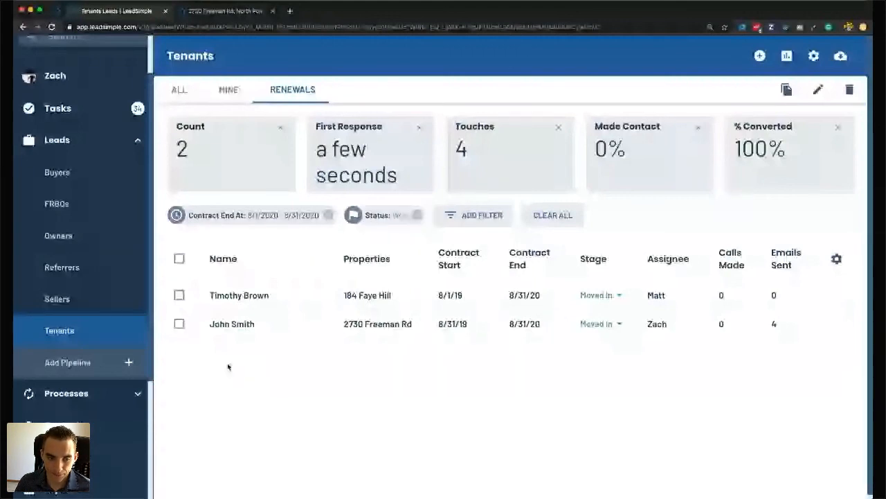
key(super+Tab)
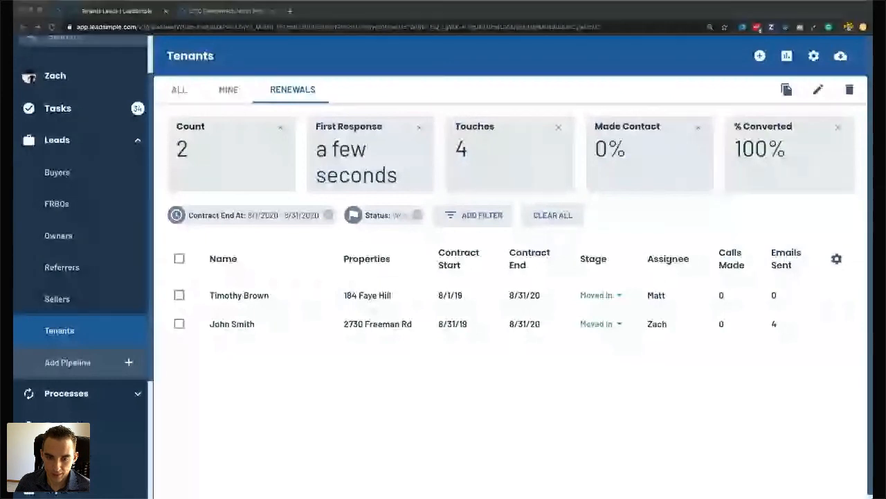